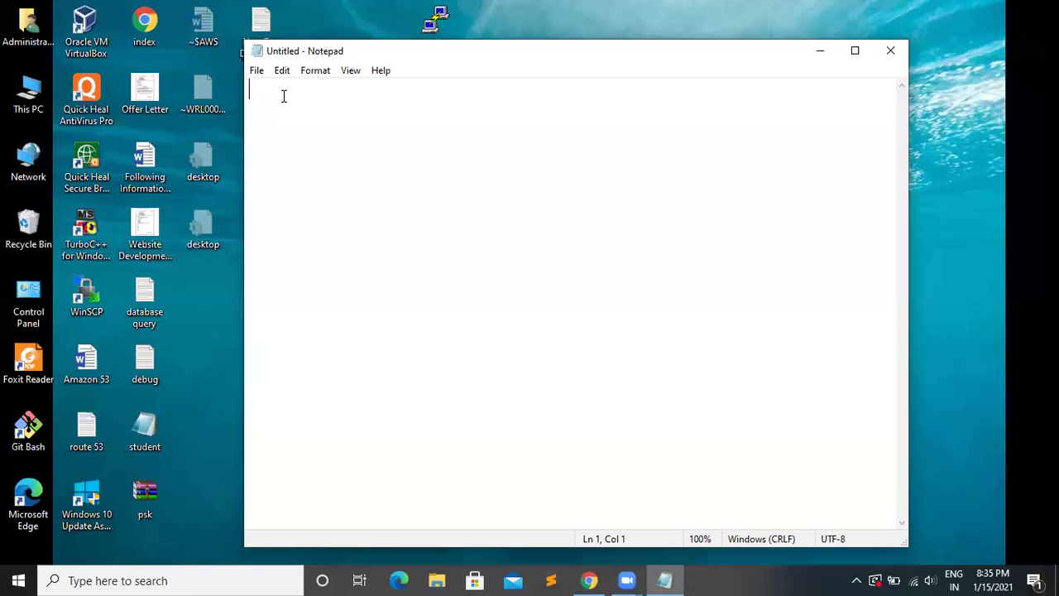
- Start the note with heading 'RDS', a six-dash underline, then 'relational database service'
type("RDS")
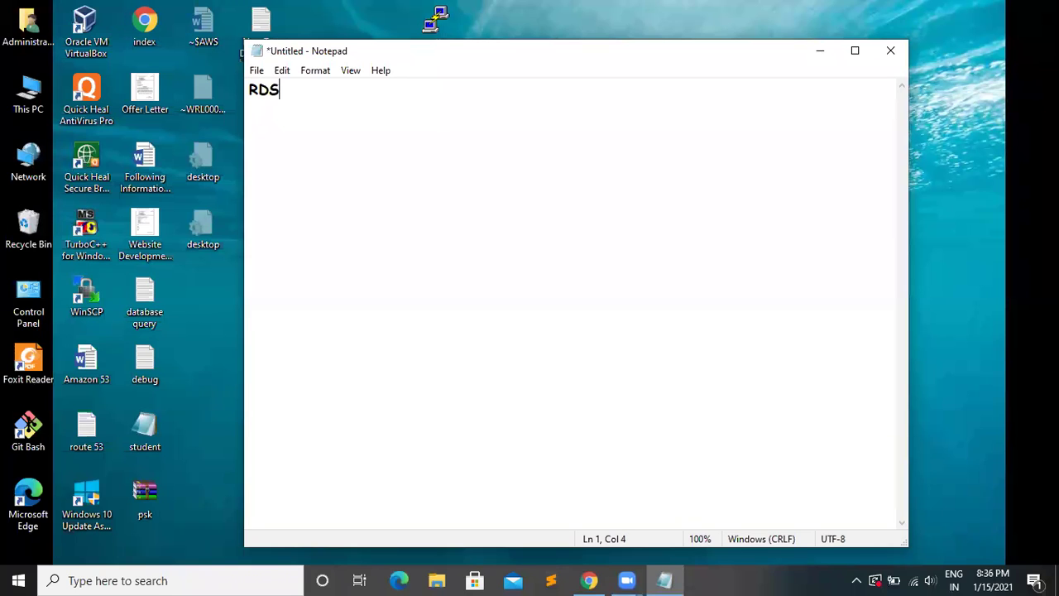
key("Return")
type("------")
key("Return")
type("relational data")
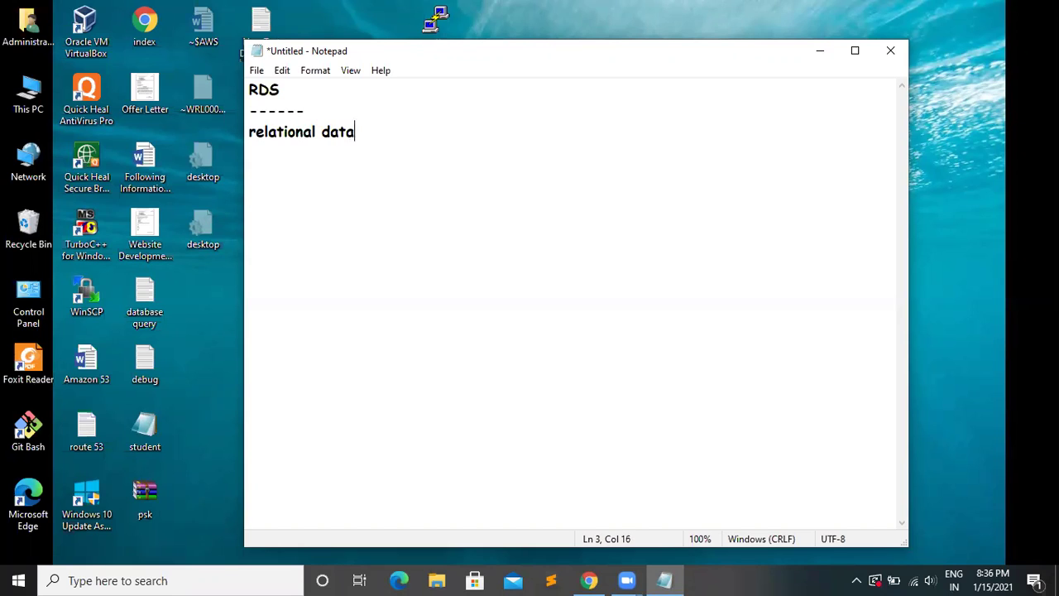
type("base service")
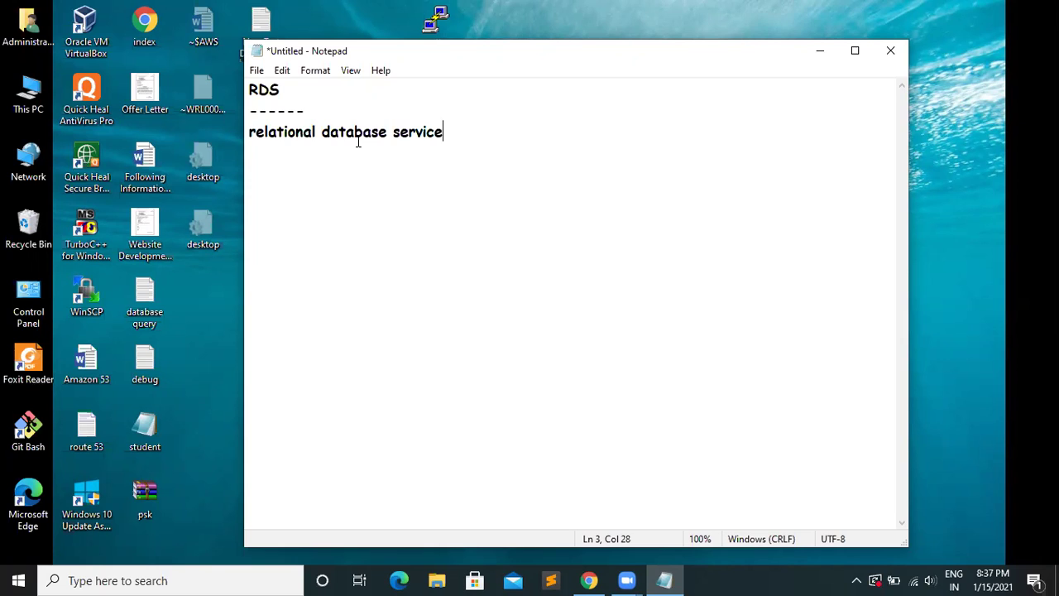
- List the engines one per line: 1)mysql, mariadb, oracle, sql server, postgre sql, amzon aurora
key("Return")
type("1)mysql")
key("Return")
type("mar")
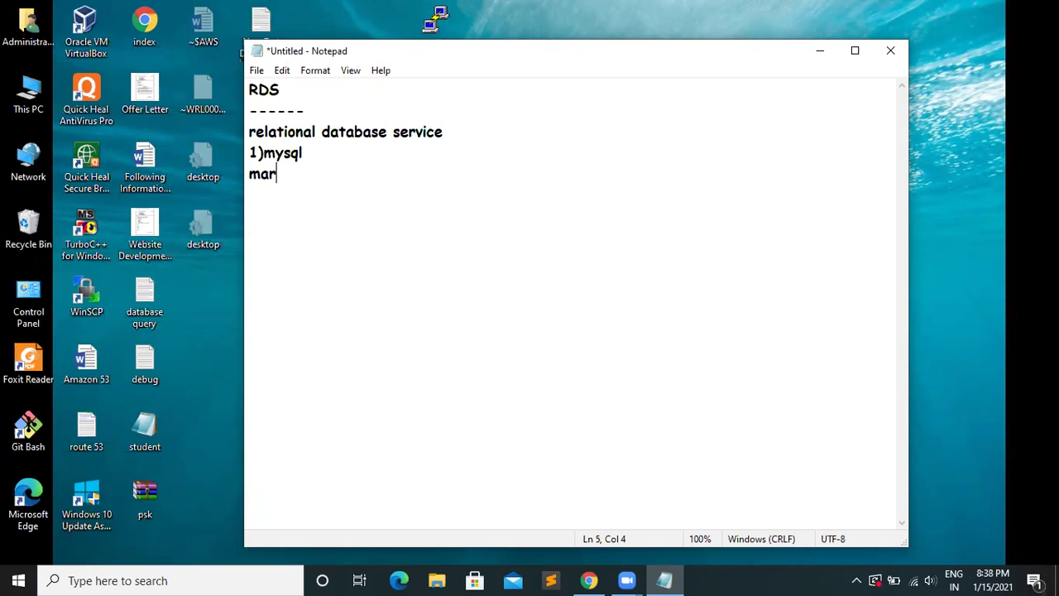
type("iadb")
key("Return")
type("oracle")
key("Return")
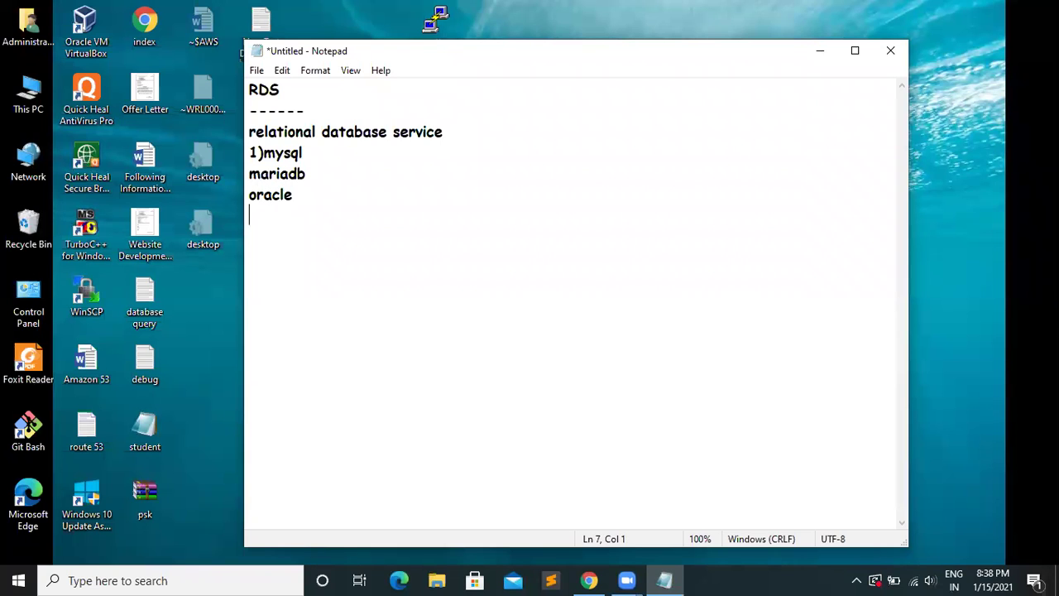
type("sql server")
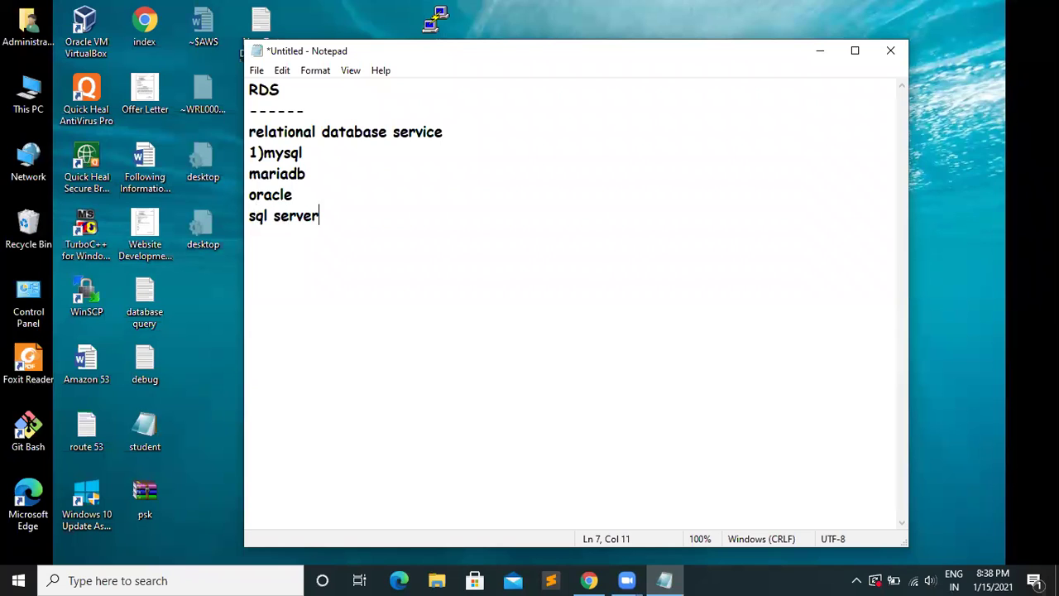
key("Return")
type("postgre")
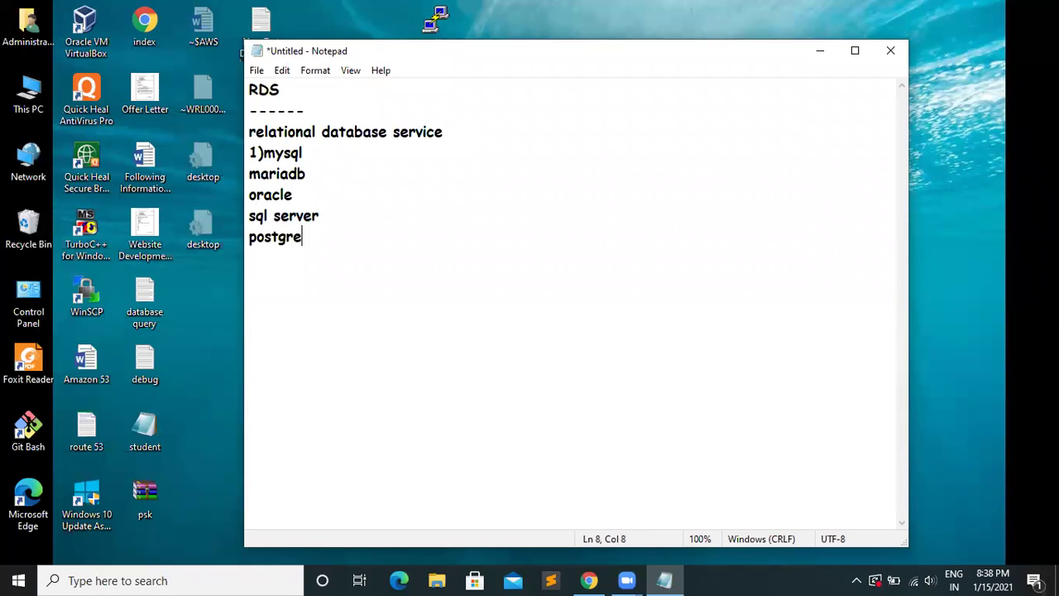
type(" sql")
key("Return")
type("amzon aur")
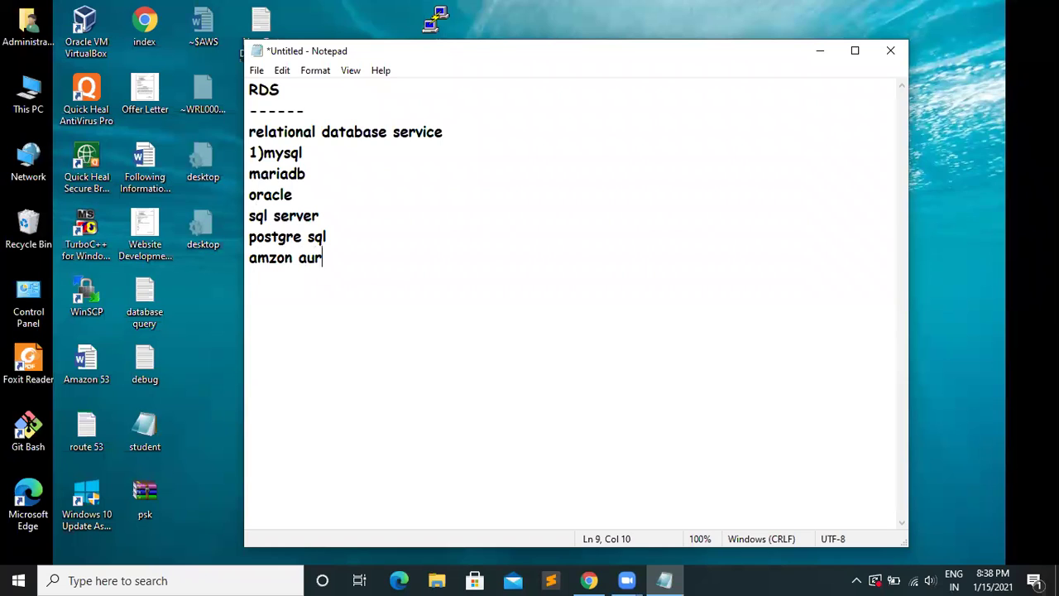
type("ora")
- Add a ten-dash separator and the line 'scalablity,security, cost effectiveness,' below it
key("Return")
type("----------")
key("Return")
type("s")
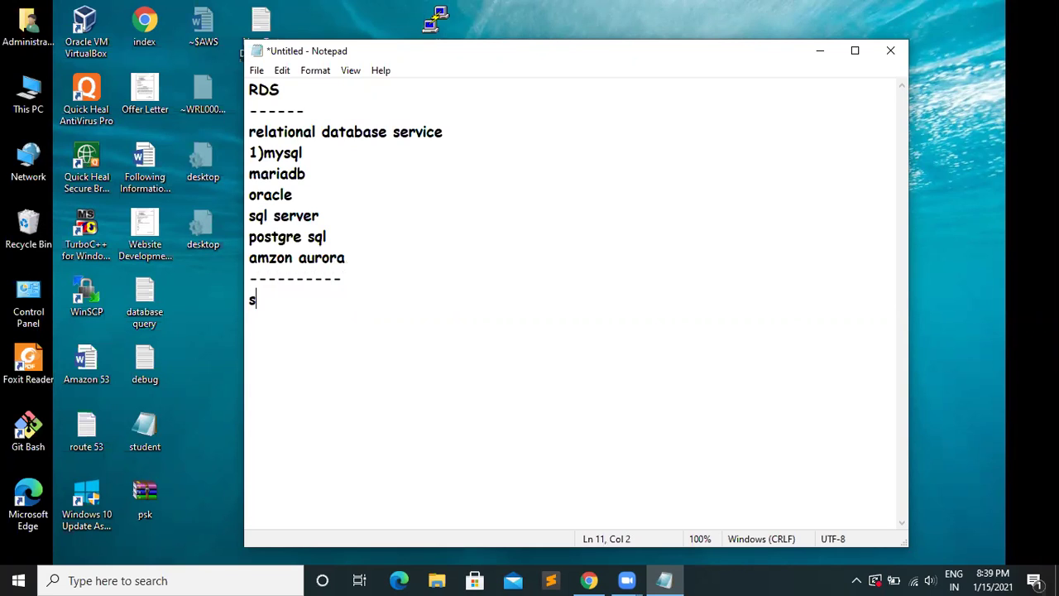
type("calablity")
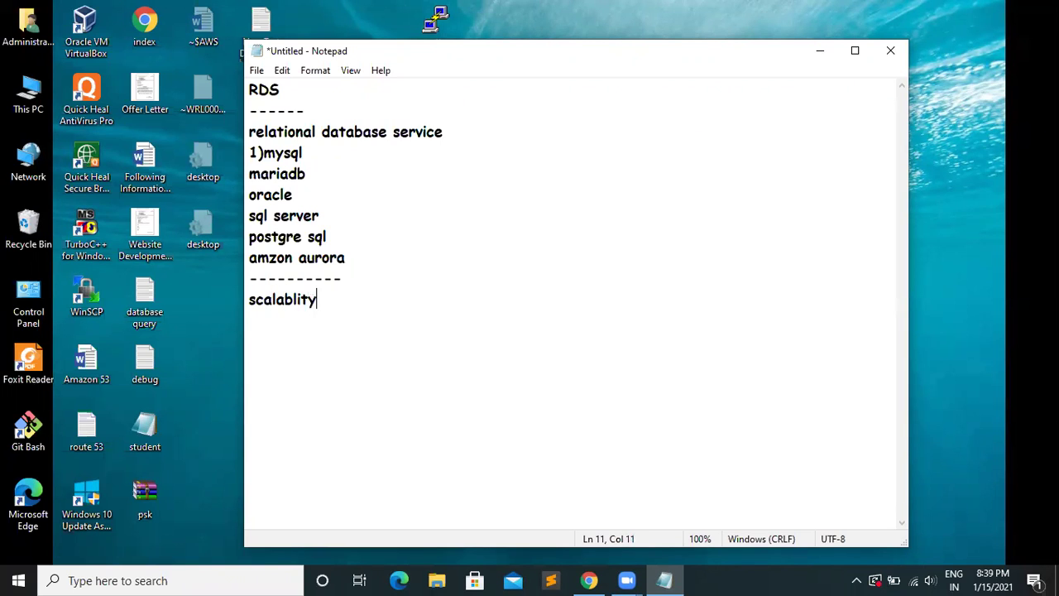
type(",security")
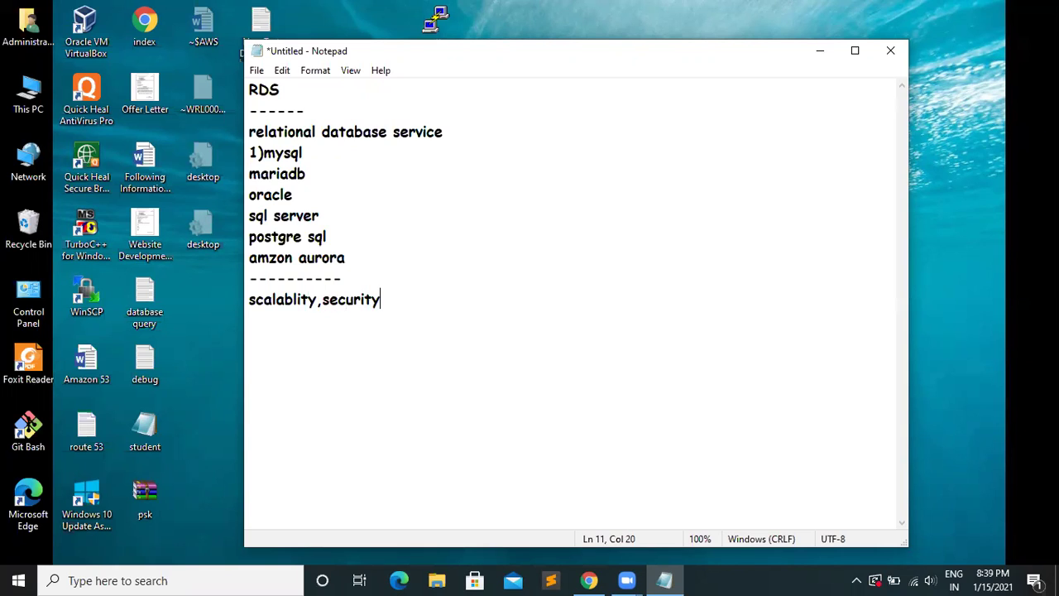
type(", cost")
type("effe")
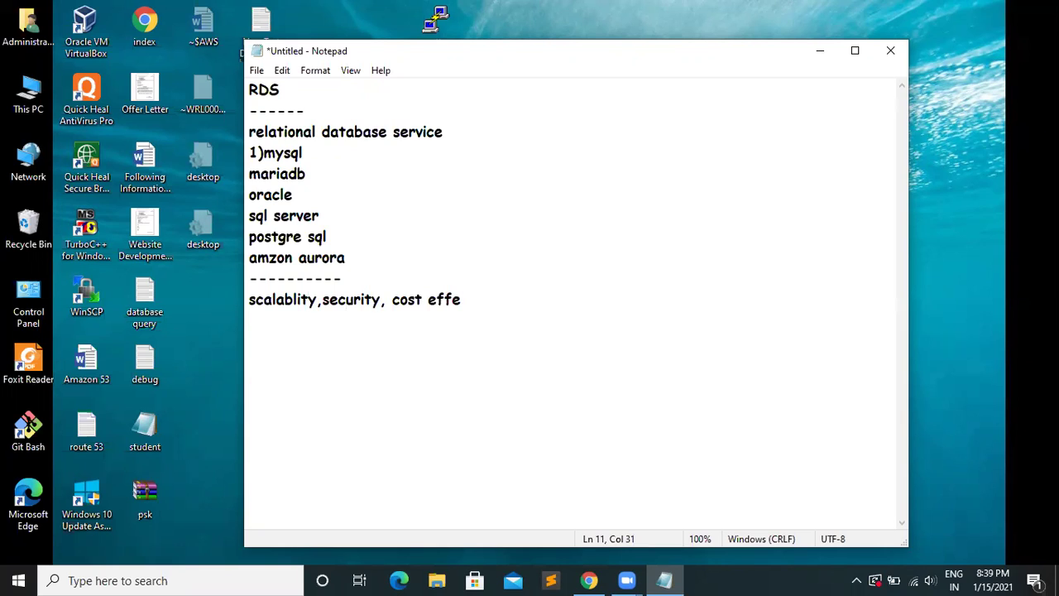
type("ctiveness")
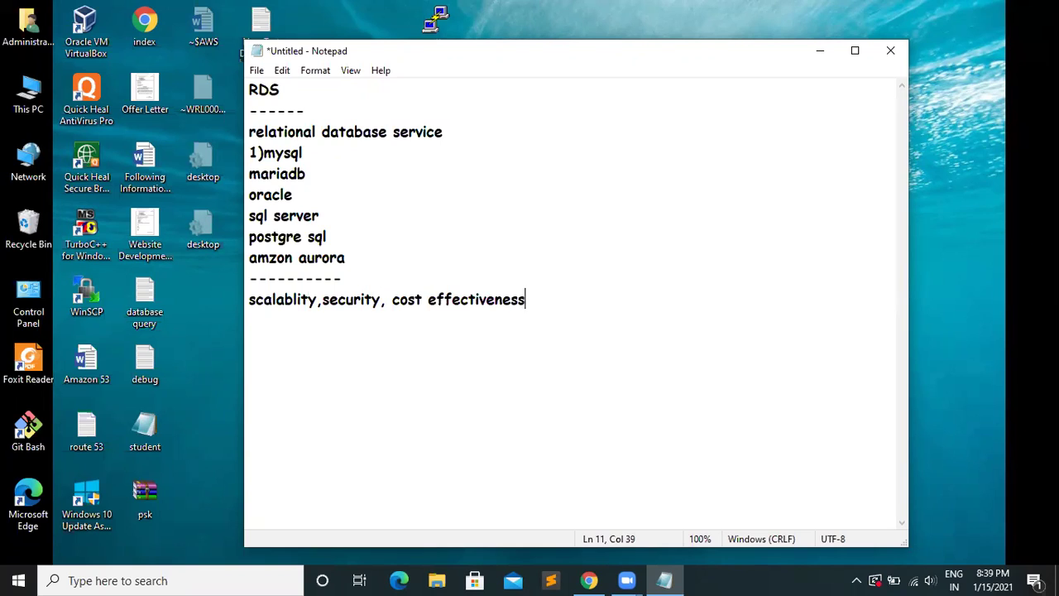
type(",")
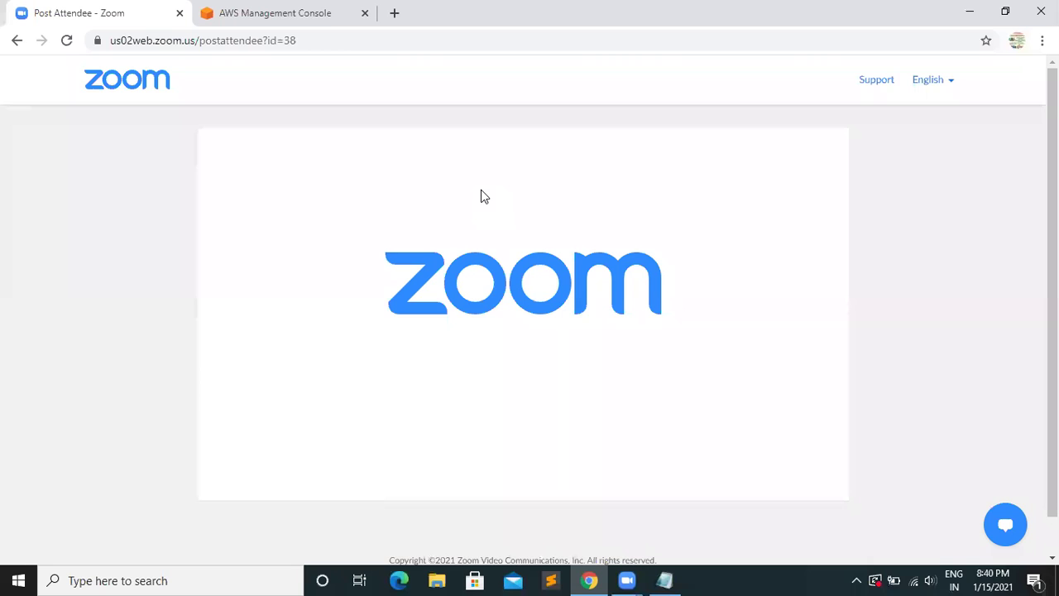
- In the AWS console, search services for 'rds' and open the RDS dashboard
key("ctrl+Tab")
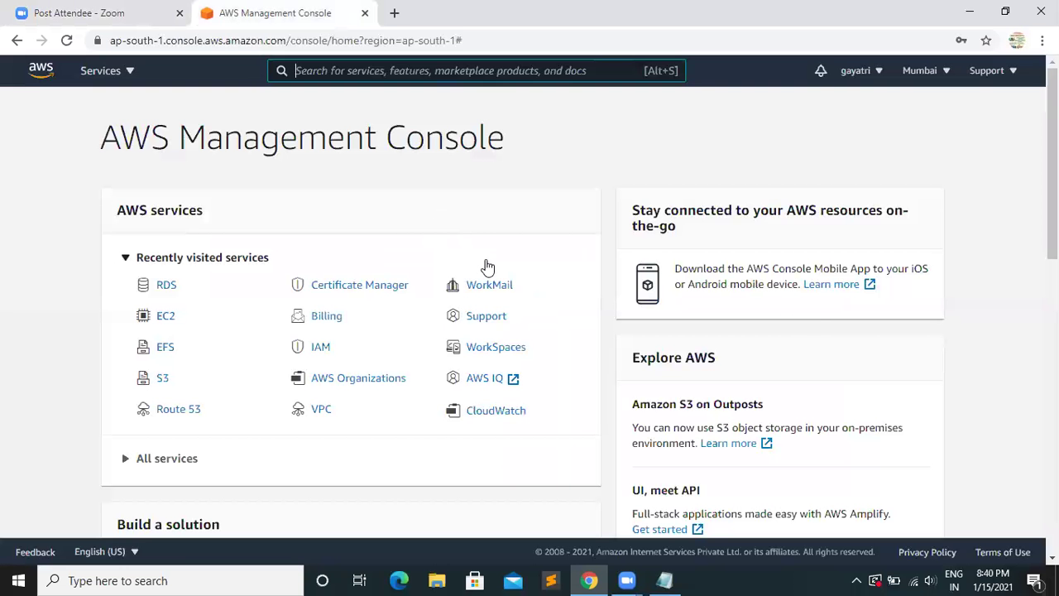
key("alt+s")
type("rds")
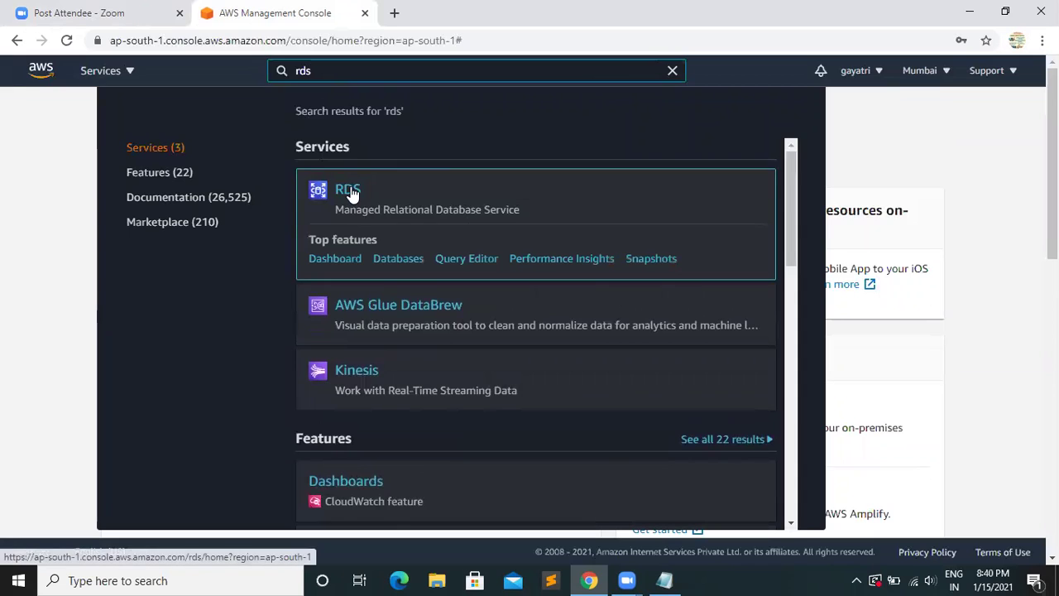
left_click(349, 190)
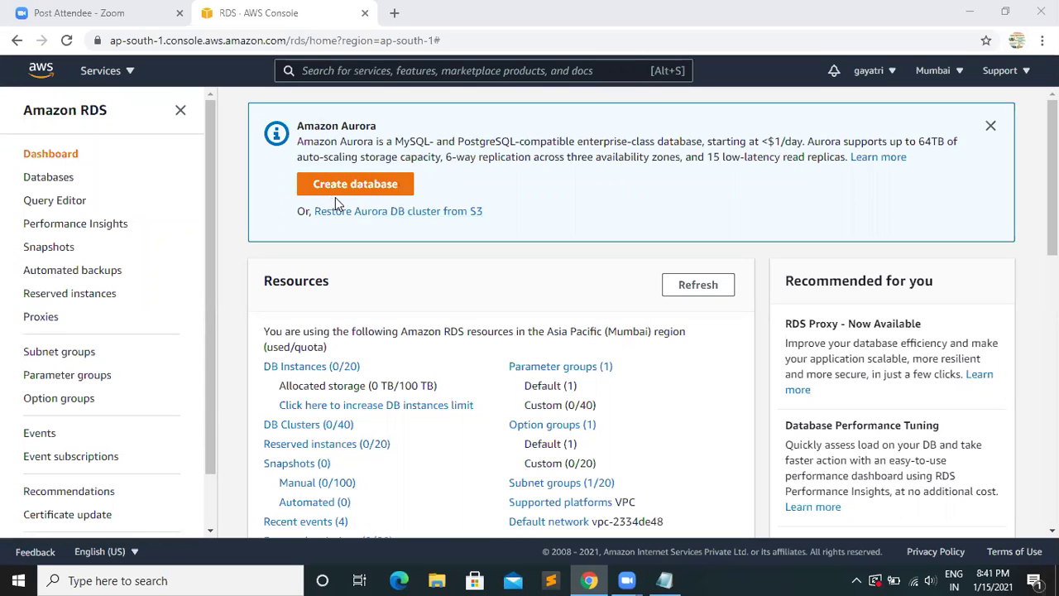
- Start a new database, dismiss the feedback banner, and choose MySQL (8.0.20) as the engine
left_click(353, 185)
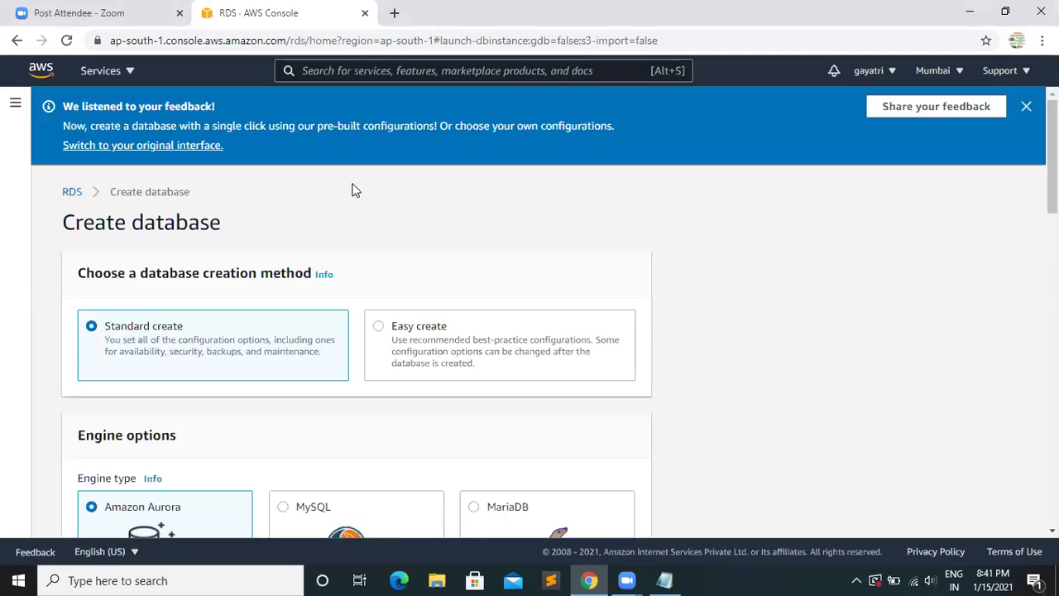
left_click(1026, 108)
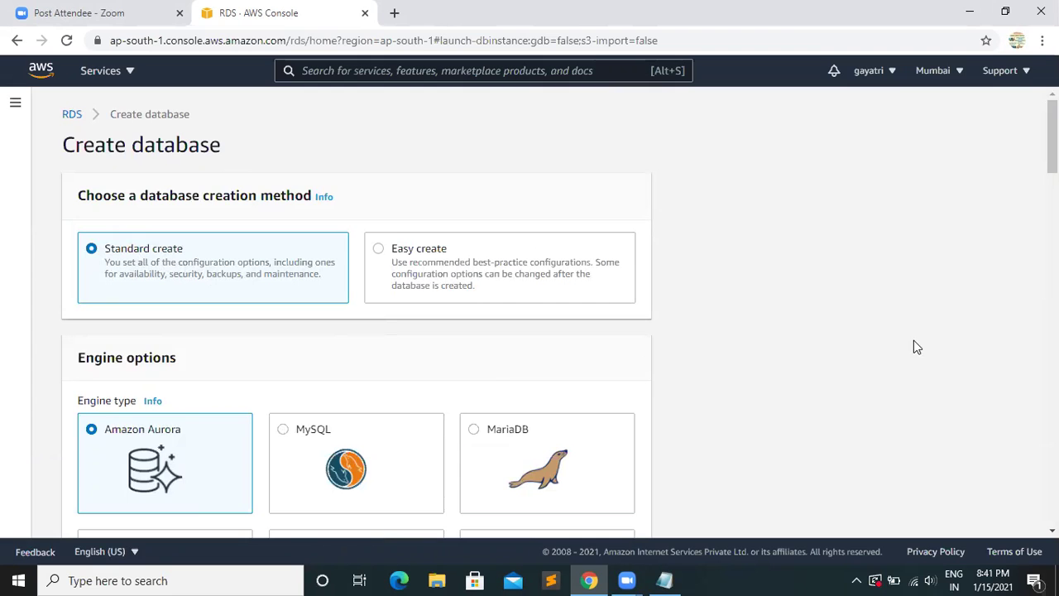
scroll(530, 315, "down", 3)
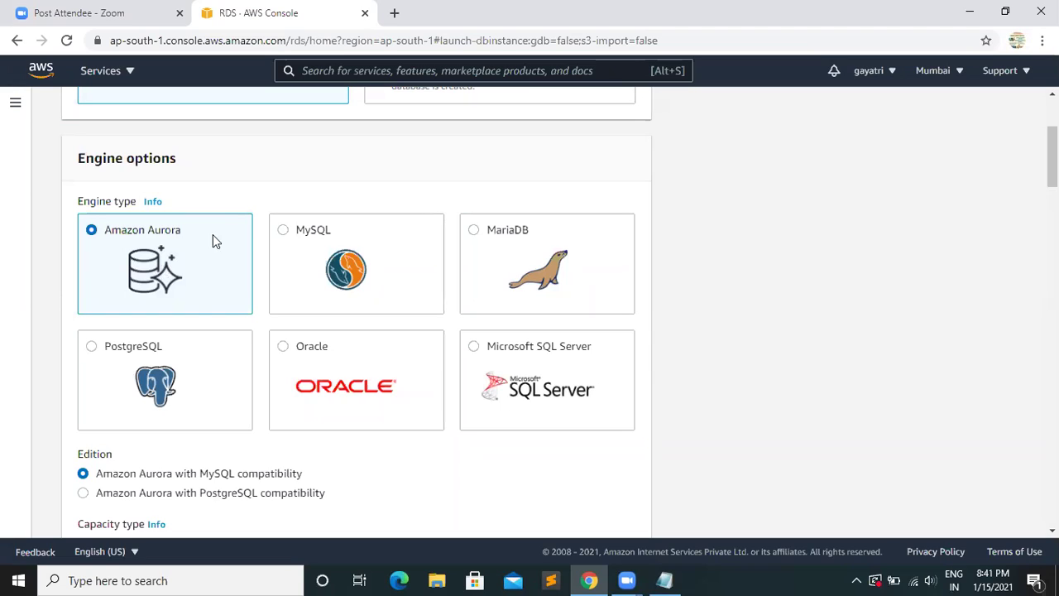
left_click(282, 231)
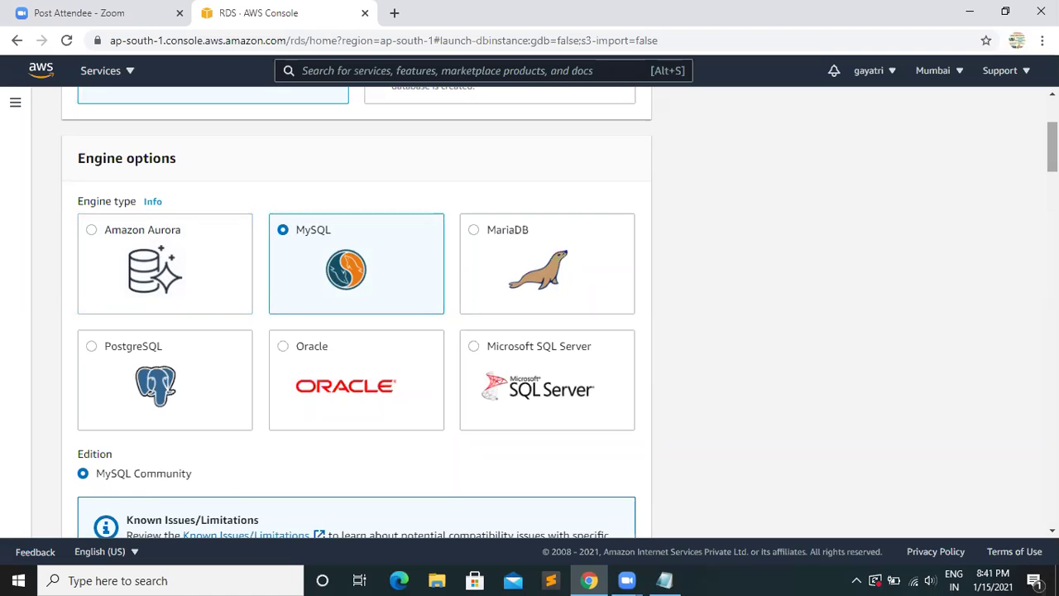
scroll(356, 314, "down", 3)
scroll(292, 283, "down", 3)
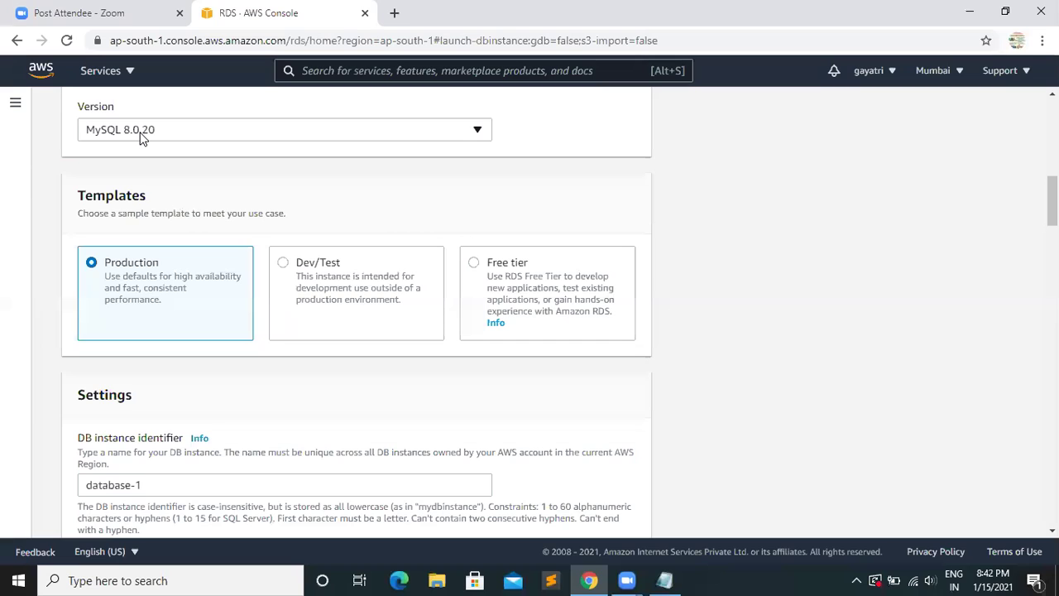
left_click(211, 135)
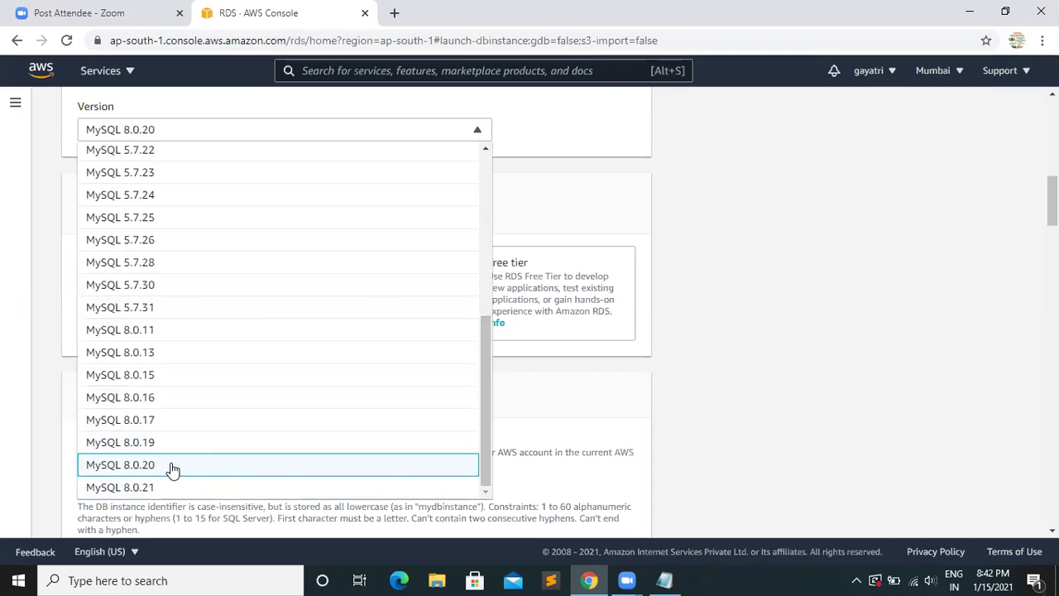
left_click(173, 469)
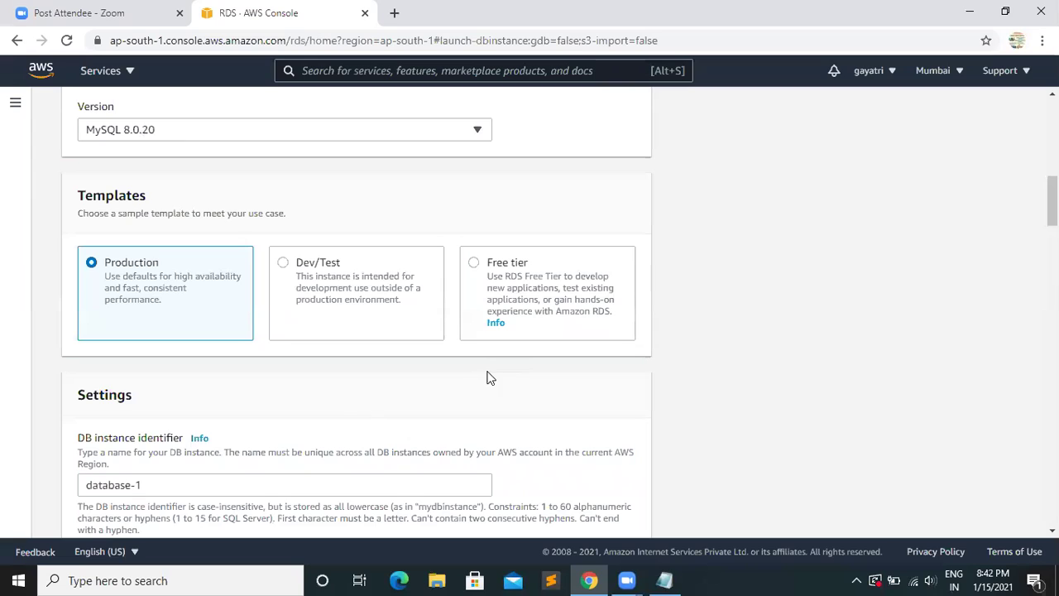
- Switch the template to Free tier and rename the DB instance identifier to pskdb
left_click(473, 264)
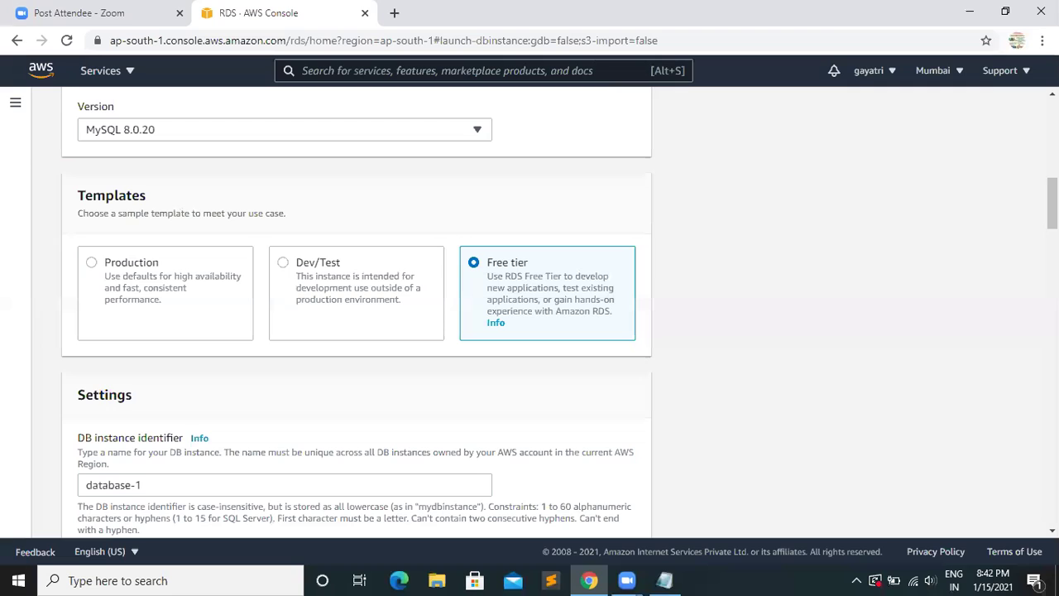
scroll(360, 261, "down", 3)
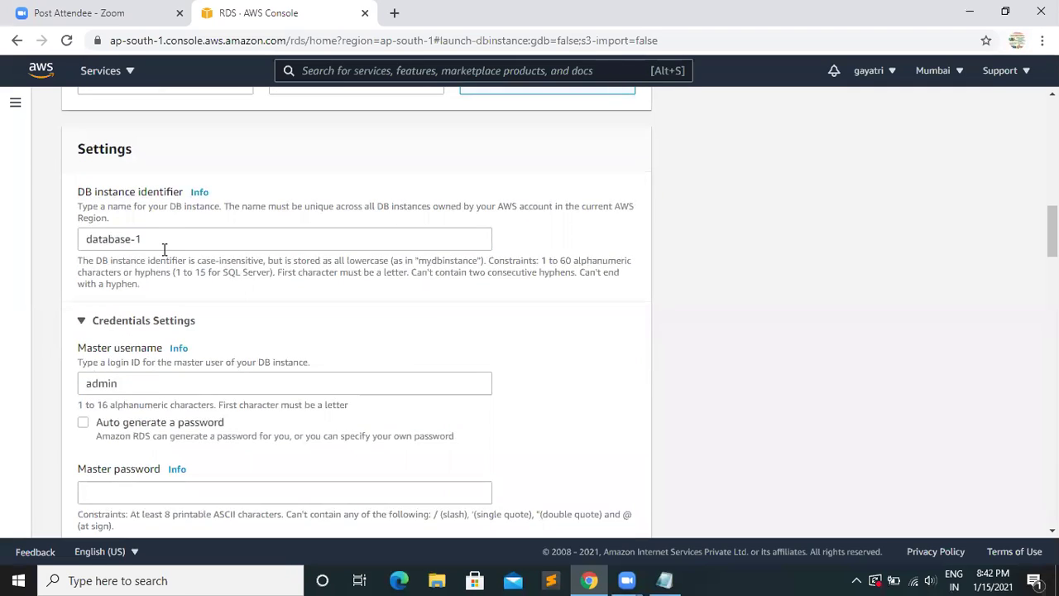
left_click(155, 239)
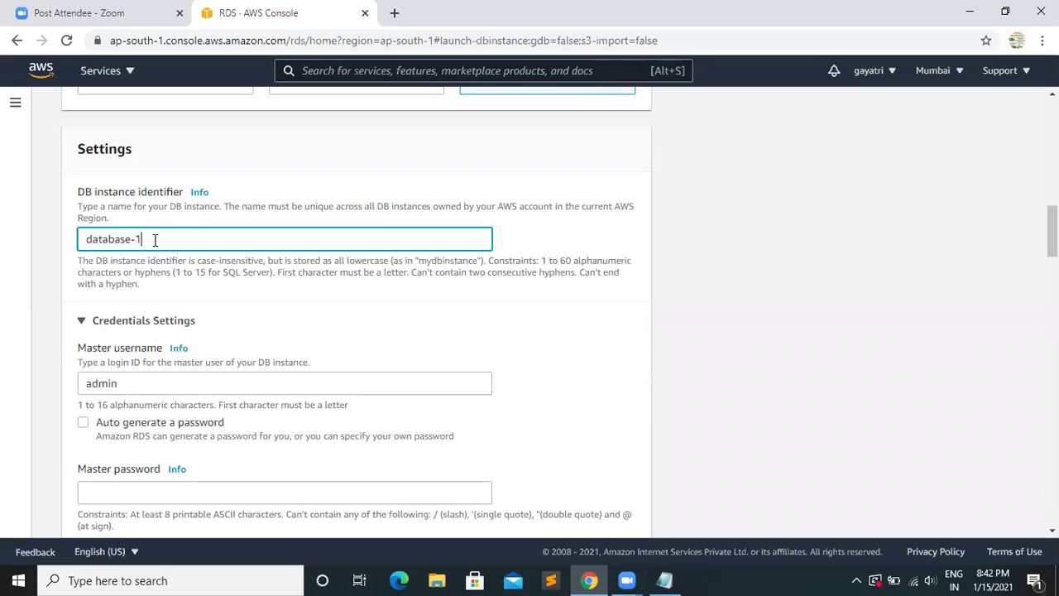
key("BackSpace")
key("BackSpace")
key("BackSpace")
key("BackSpace")
key("BackSpace")
key("BackSpace")
key("BackSpace")
key("BackSpace")
key("BackSpace")
key("BackSpace")
type("pskdb")
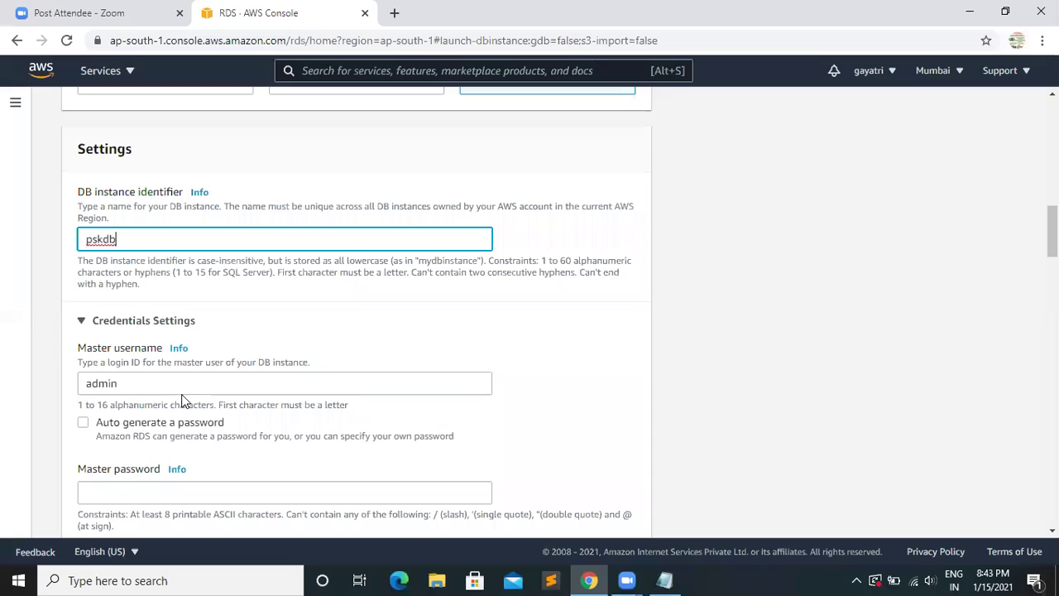
left_click(130, 398)
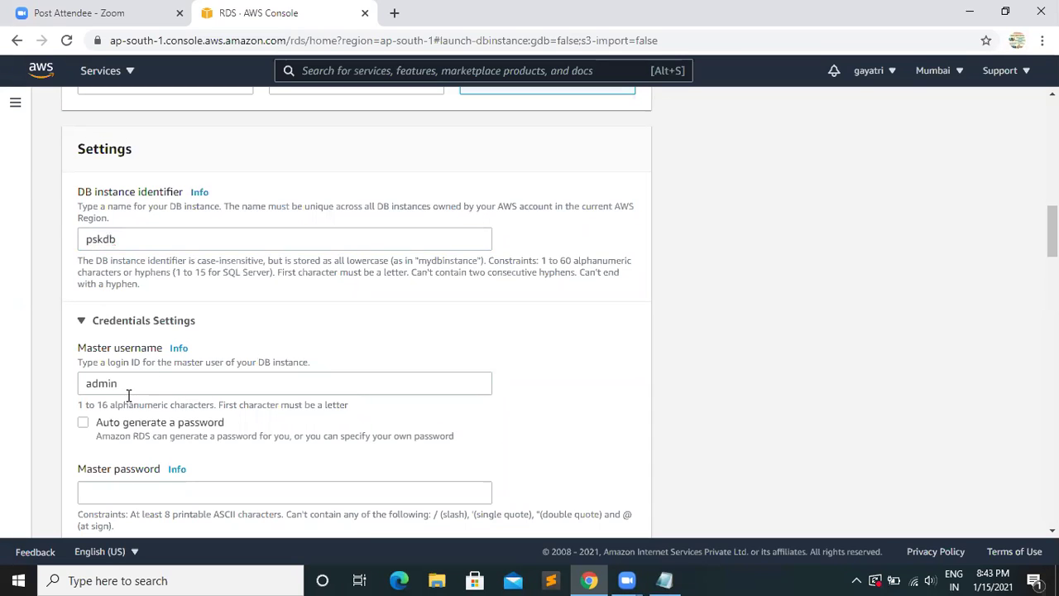
- Keep master username admin and enter the master password in both password fields
left_click(138, 381)
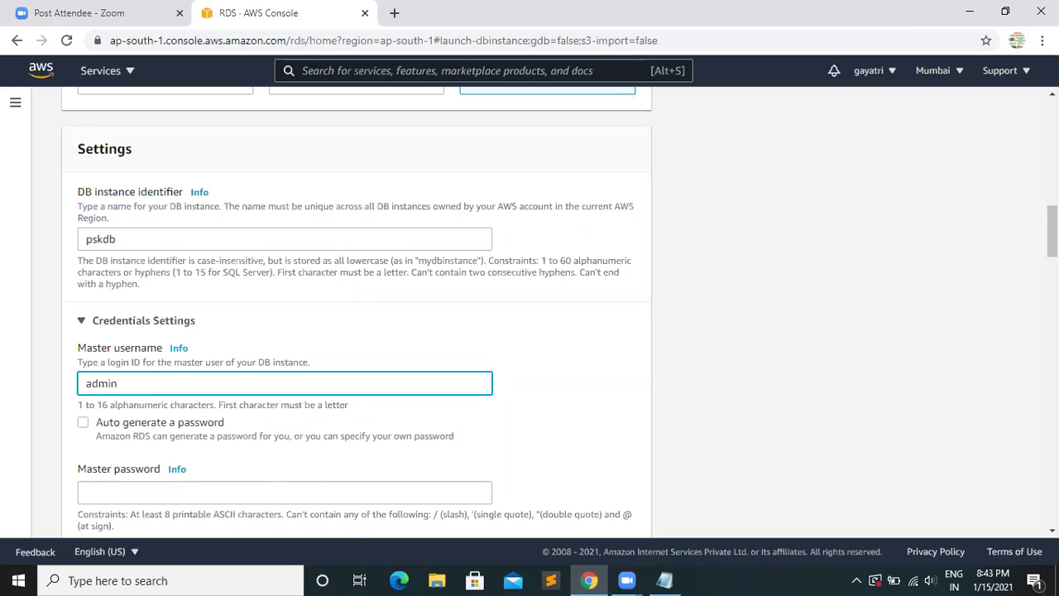
scroll(1052, 240, "down", 2)
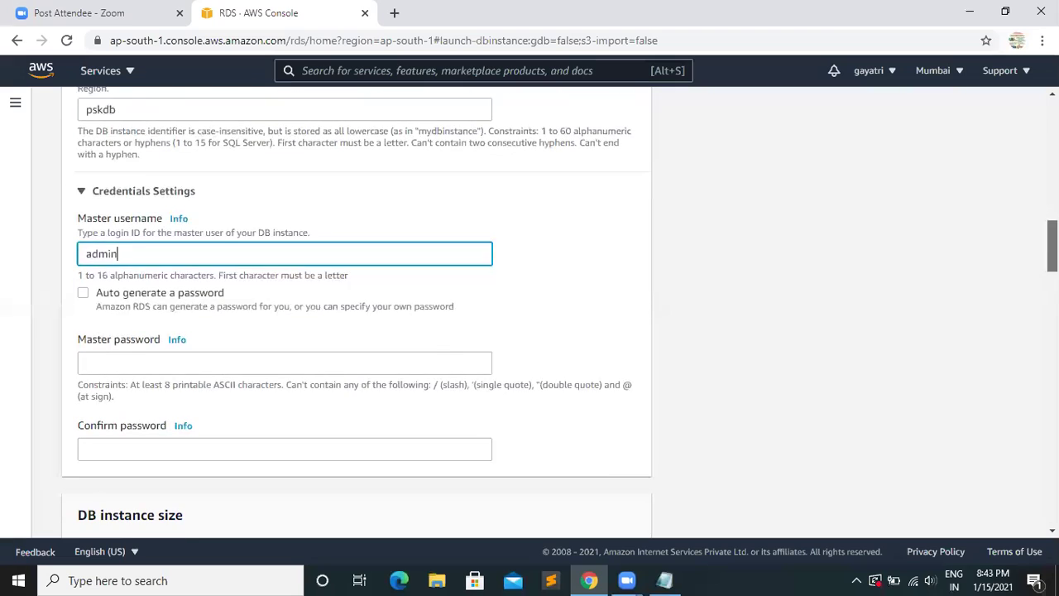
left_click(101, 331)
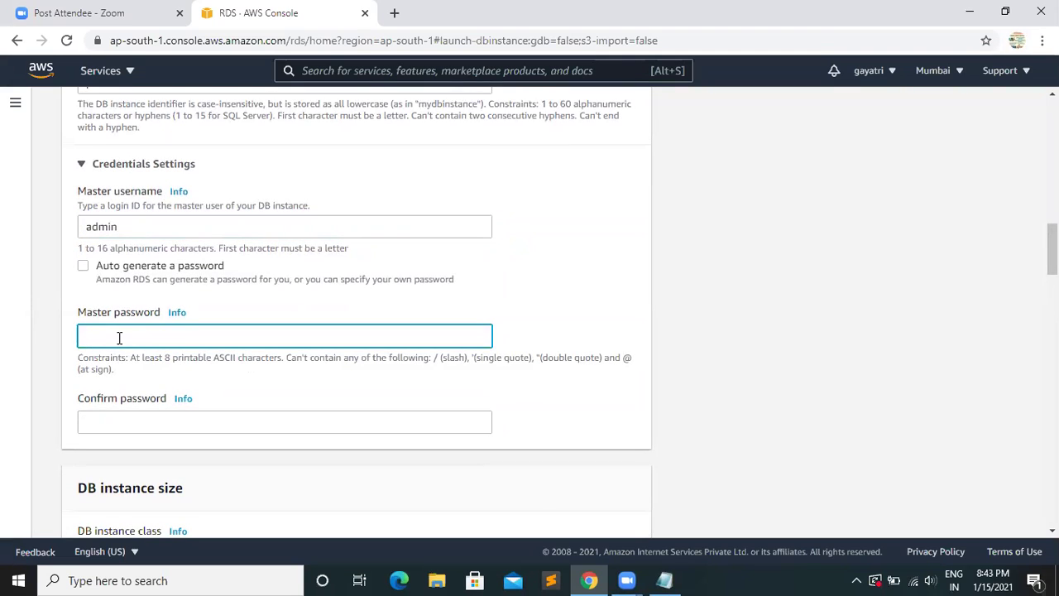
type("admin123")
left_click(94, 419)
type("admi")
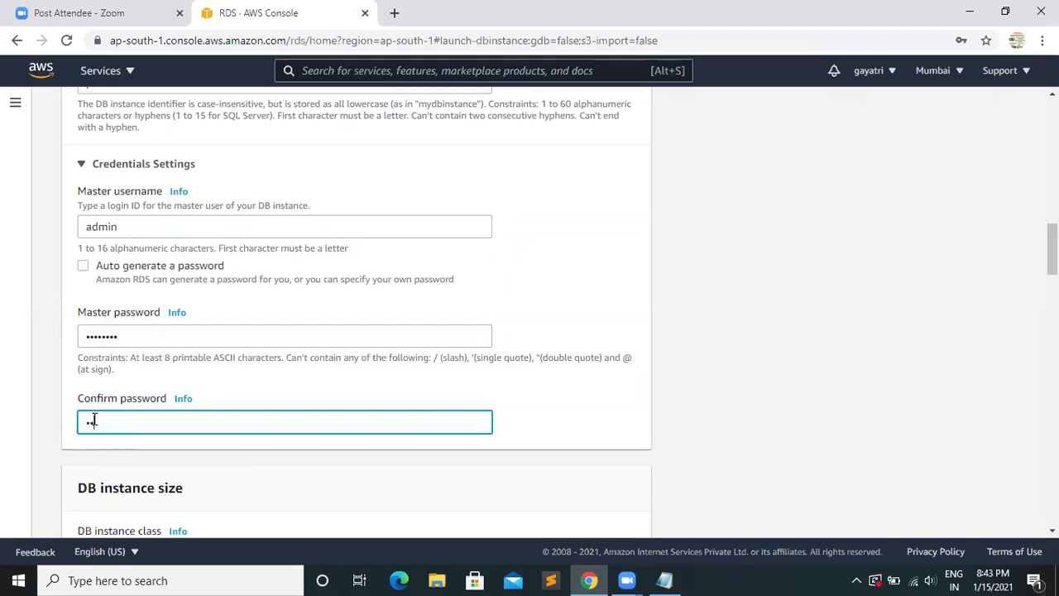
type("n123")
scroll(357, 312, "down", 1)
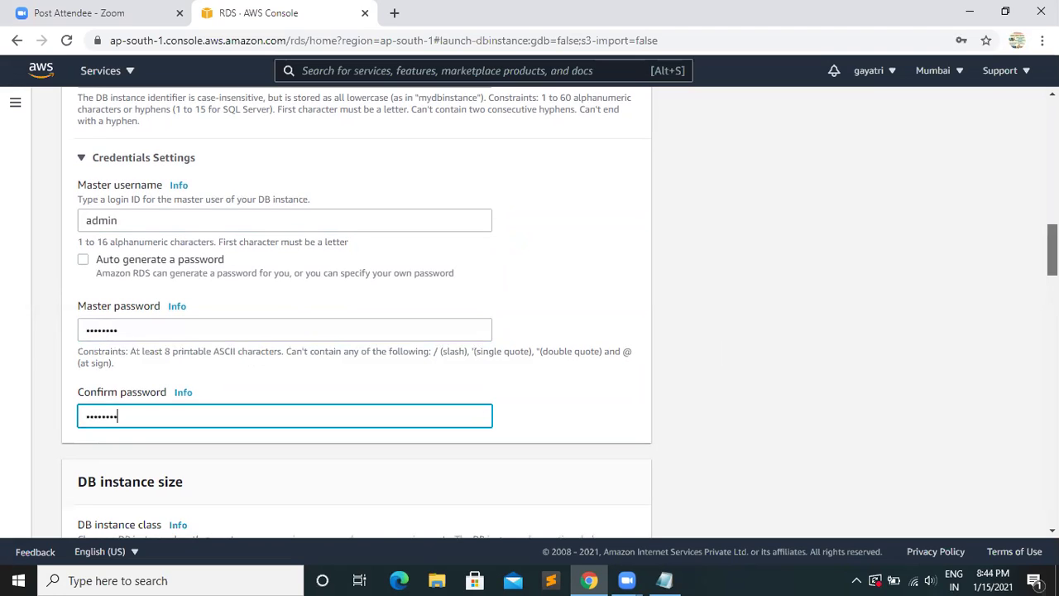
scroll(356, 312, "down", 3)
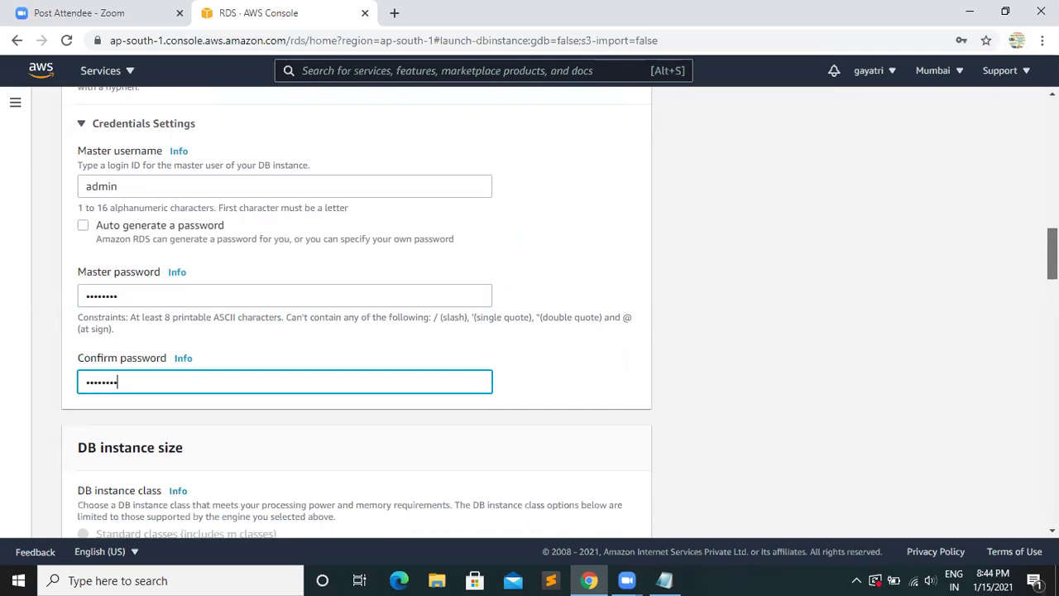
scroll(357, 312, "down", 2)
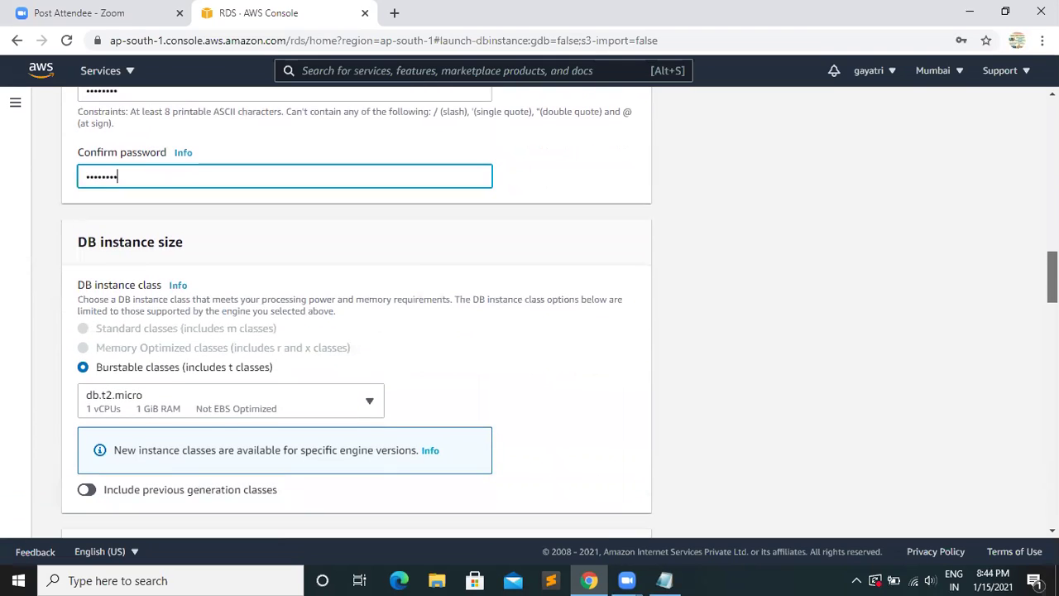
scroll(801, 317, "down", 3)
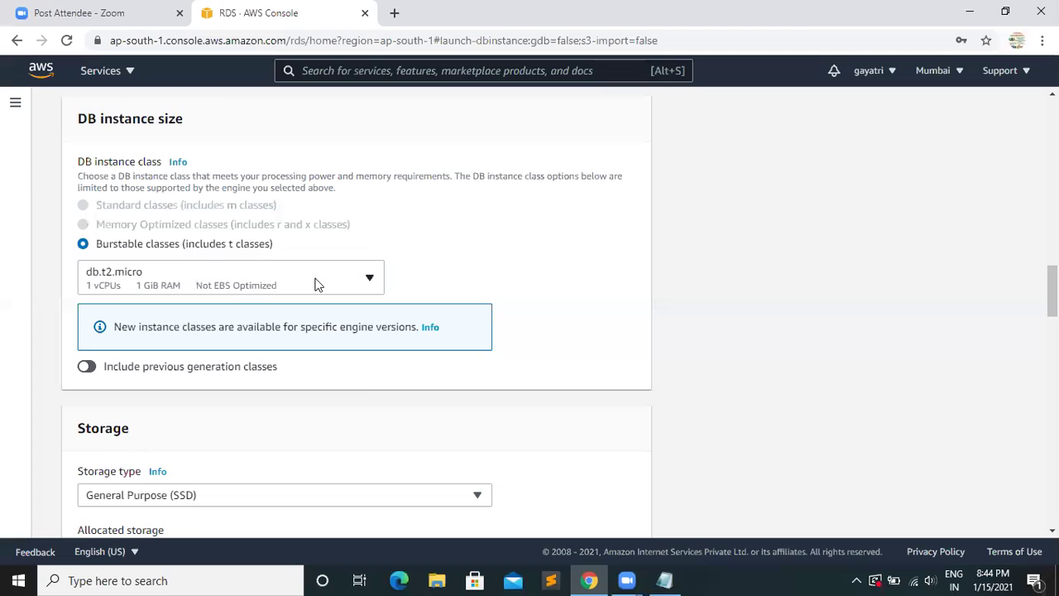
left_click(317, 283)
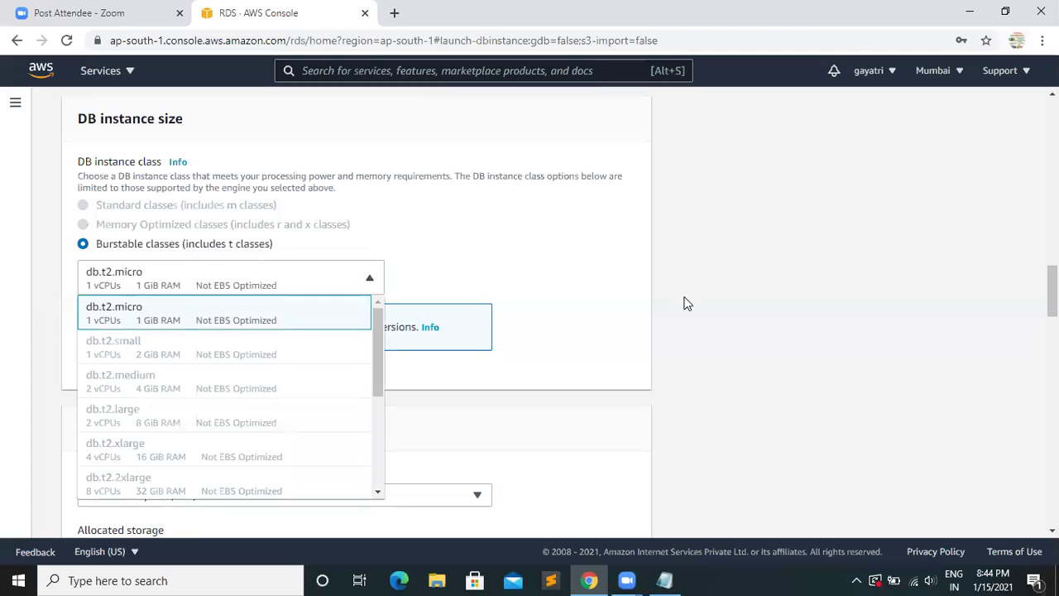
left_click(214, 325)
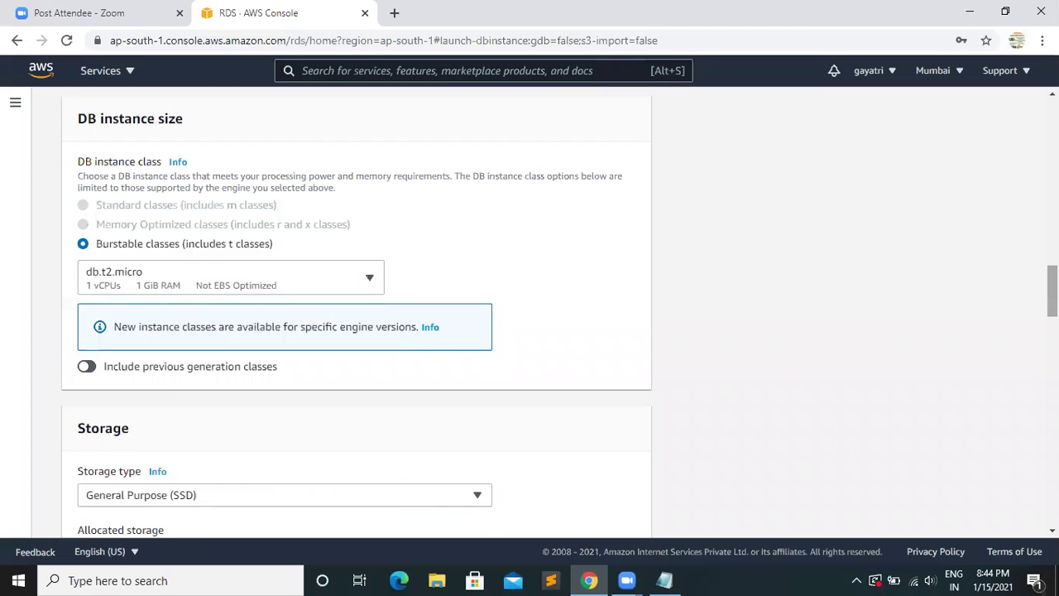
scroll(530, 313, "down", 3)
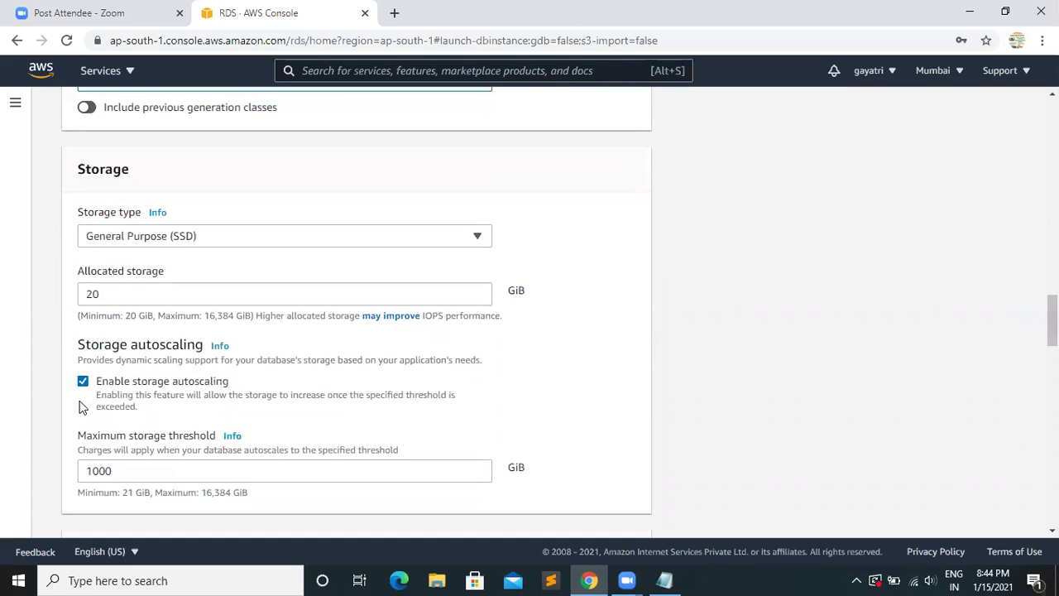
- Uncheck Enable storage autoscaling for the 20 GiB General Purpose (SSD) storage
left_click(84, 382)
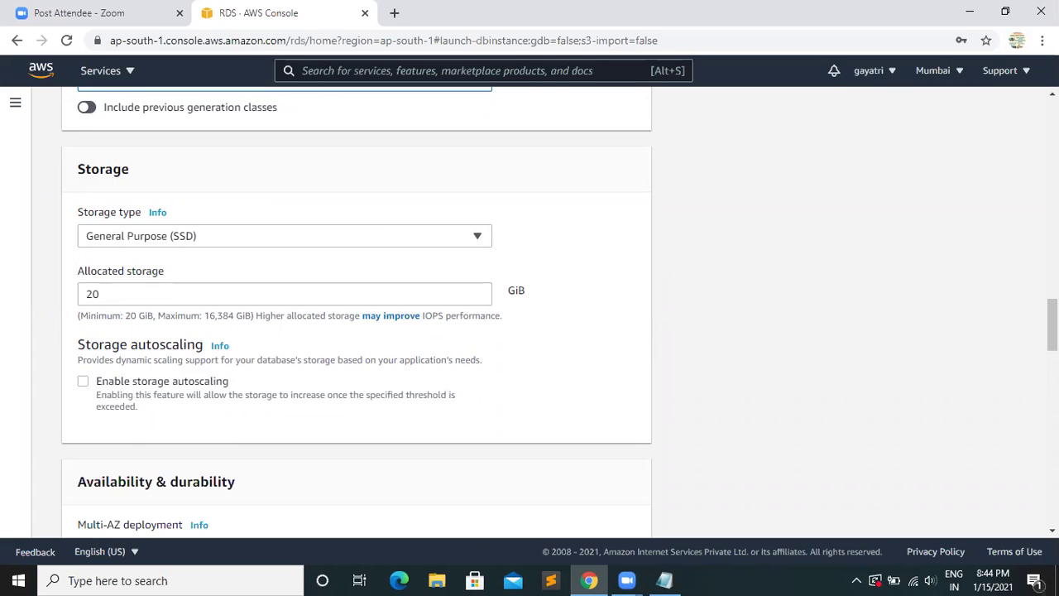
left_click_drag(1052, 325, 1052, 381)
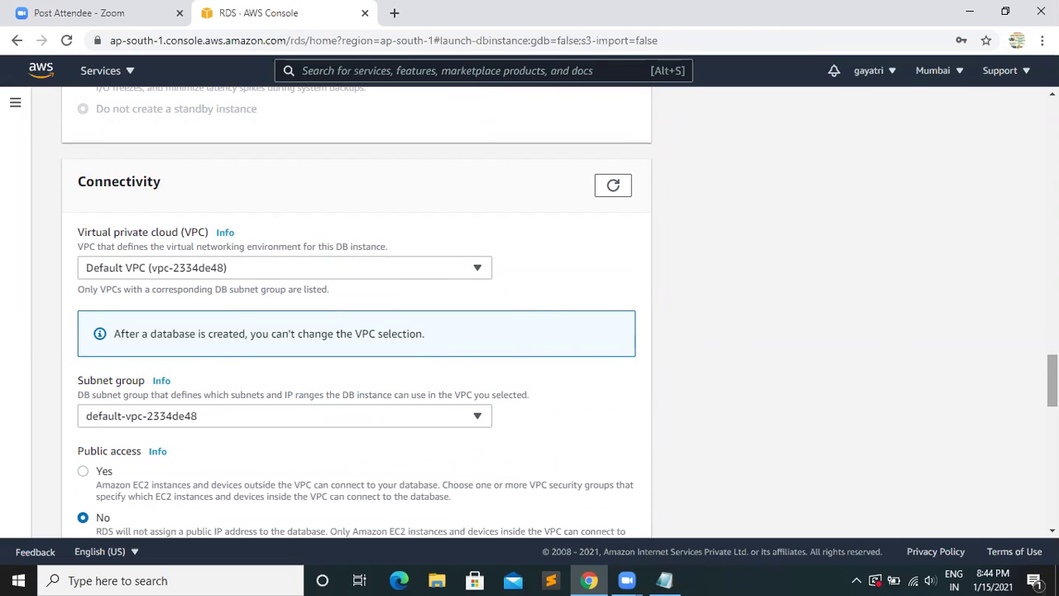
- Choose ap-south-1a as the database's Availability Zone under Connectivity
left_click_drag(1051, 380, 1052, 409)
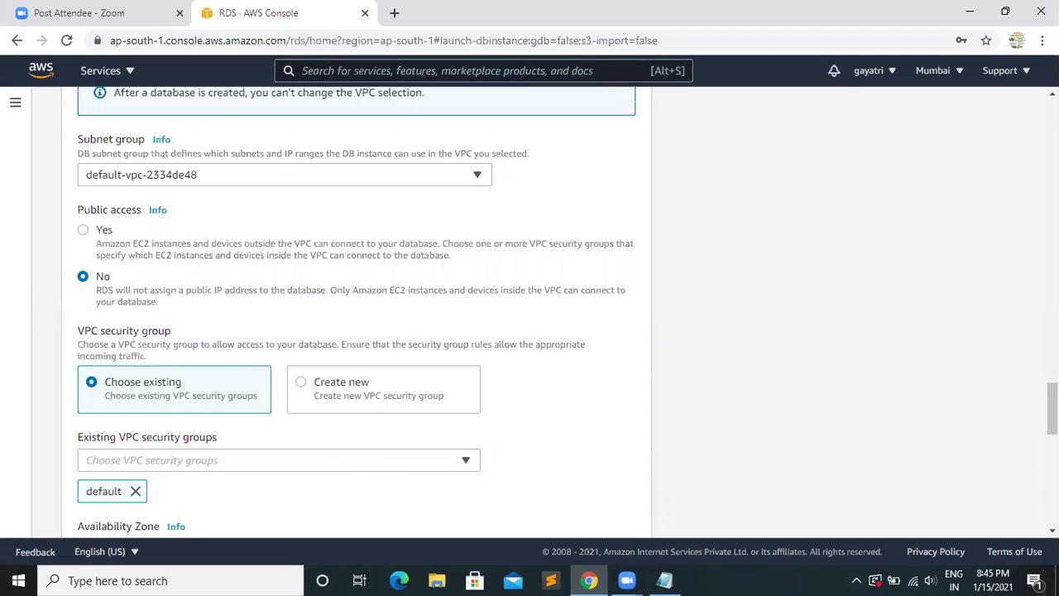
scroll(530, 315, "down", 2)
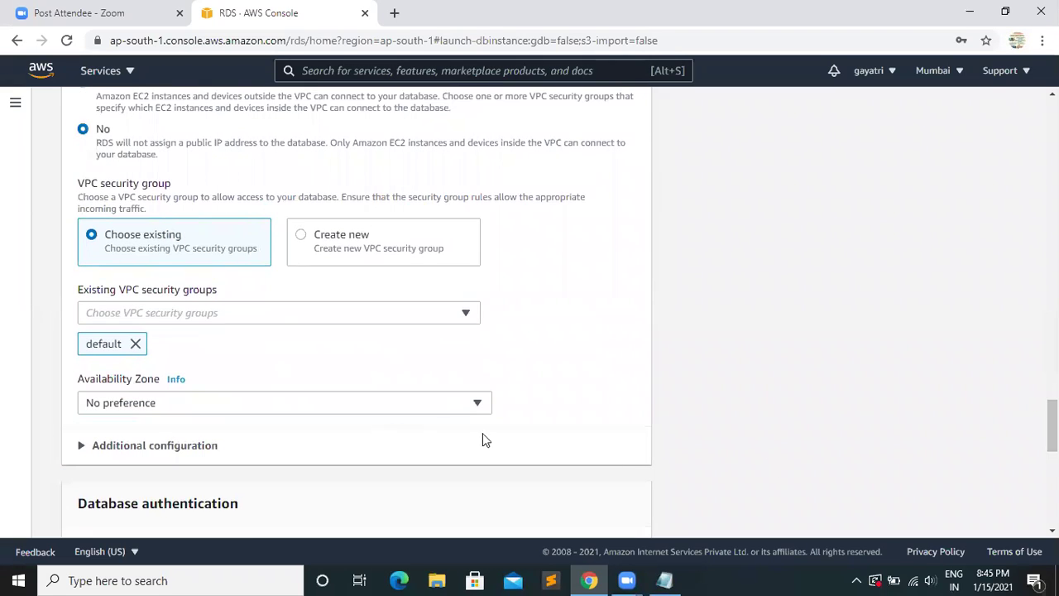
left_click(443, 406)
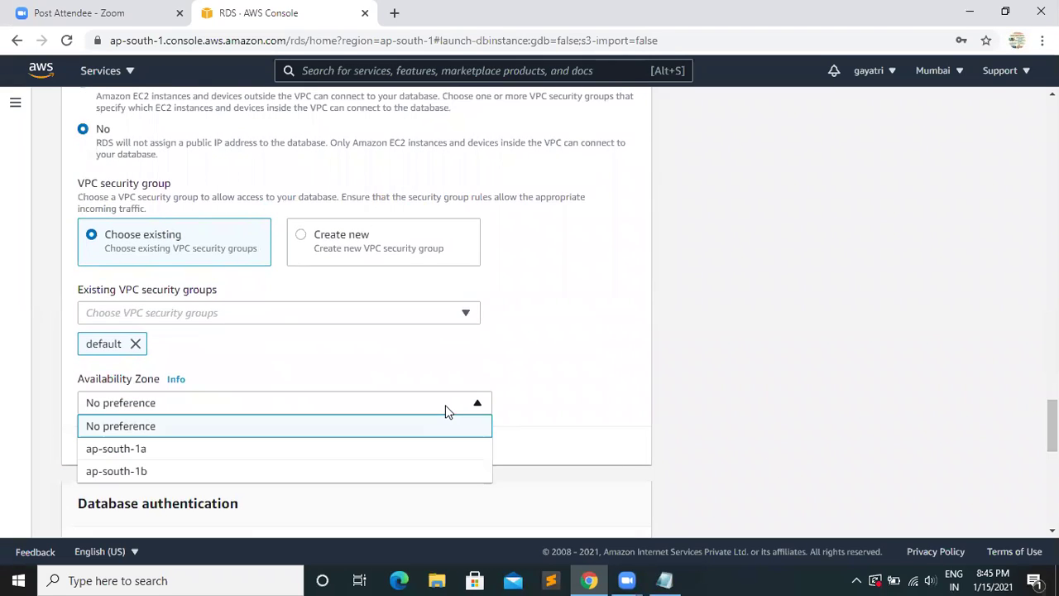
left_click(133, 453)
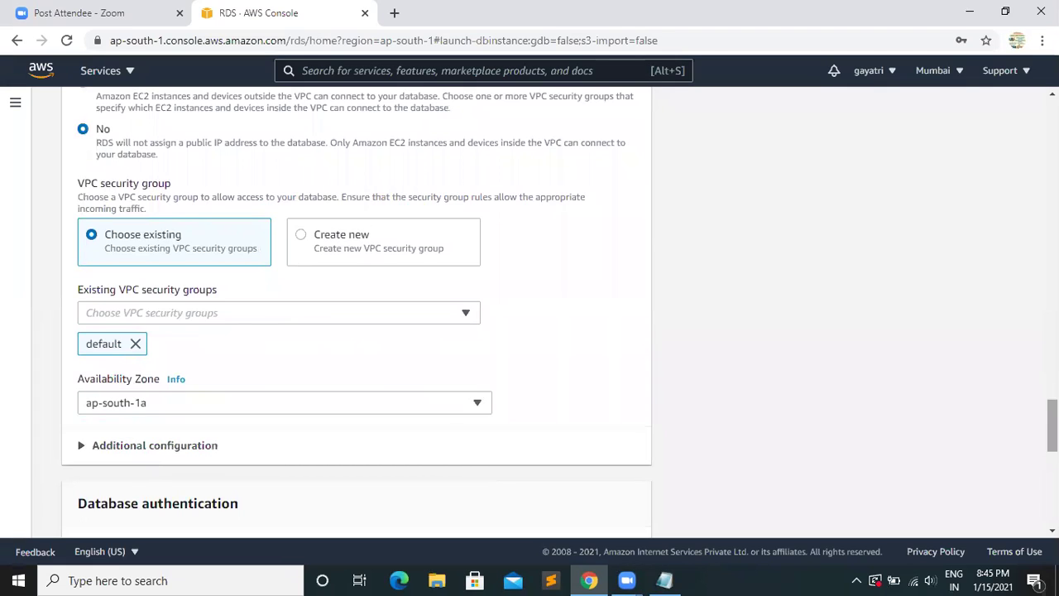
left_click_drag(1052, 425, 1052, 450)
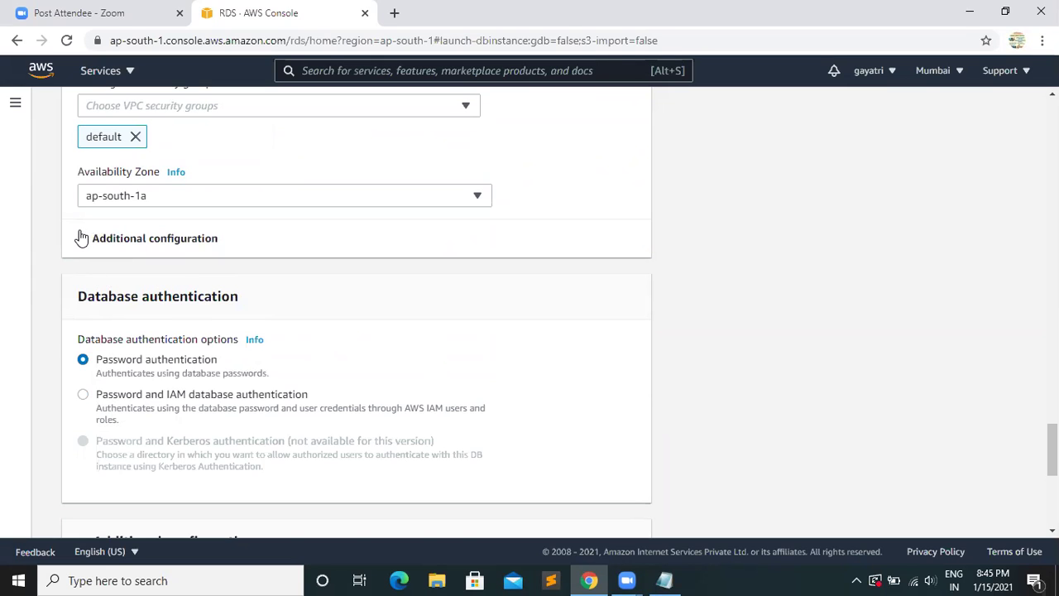
- Expand Connectivity's Additional configuration to show database port 3306, then scroll to Database authentication
left_click(81, 238)
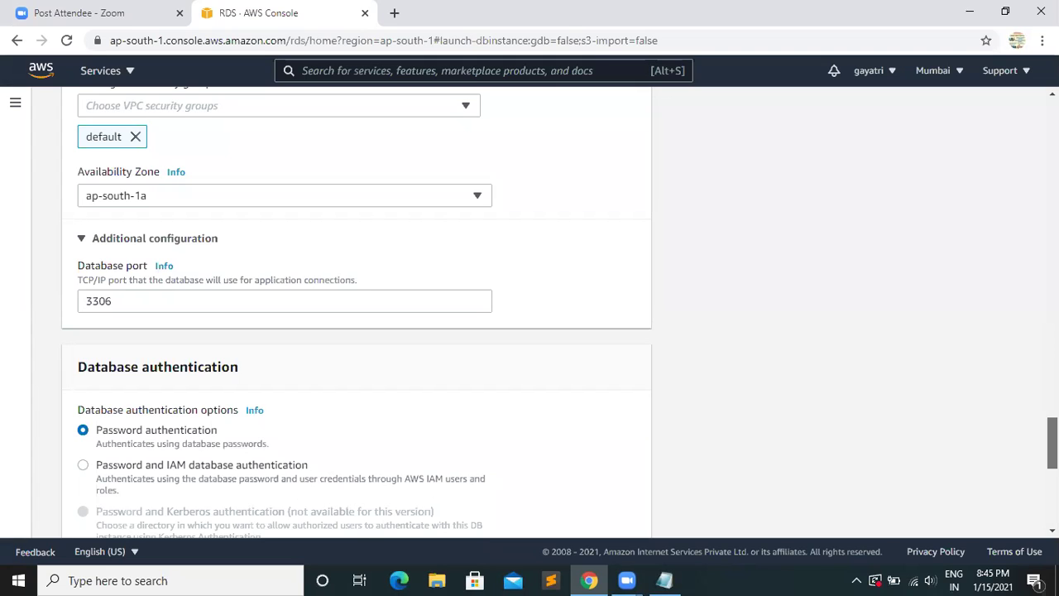
scroll(357, 312, "down", 1)
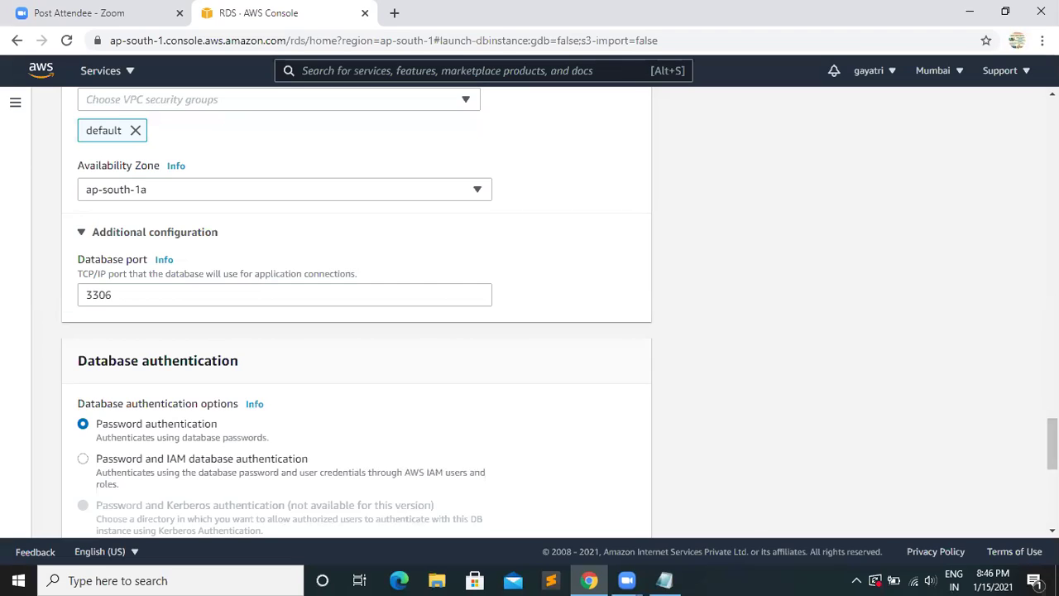
left_click_drag(1051, 443, 1052, 482)
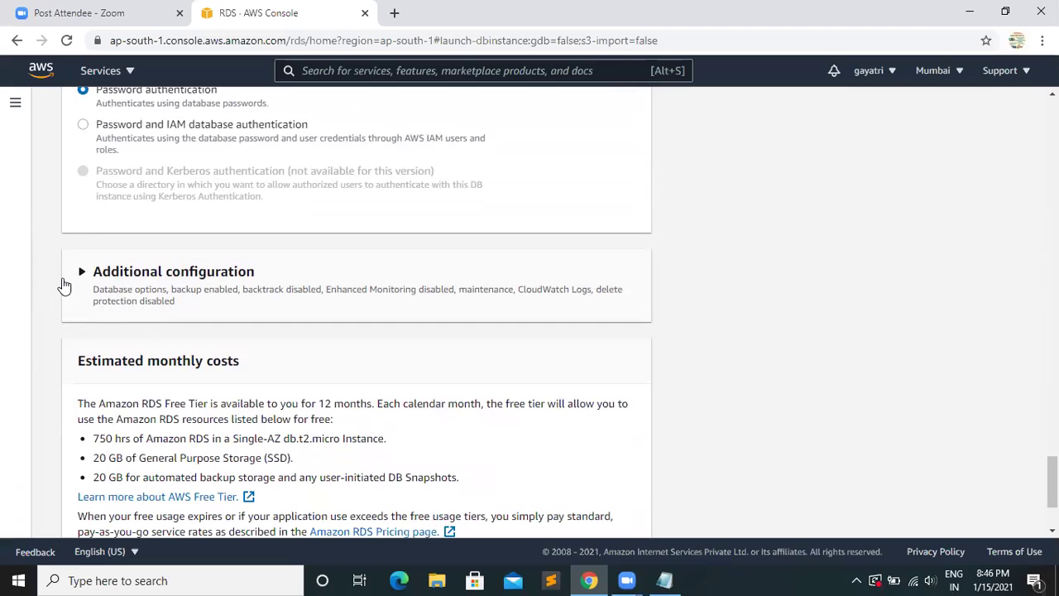
- Expand the additional configuration and set the backup retention period to 35 days
left_click(82, 273)
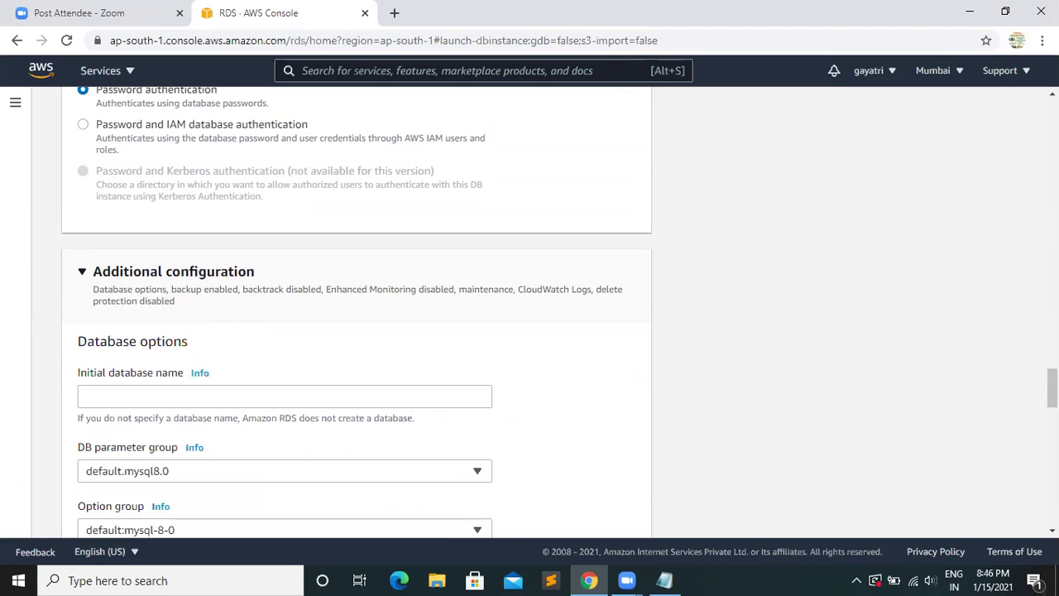
scroll(356, 310, "down", 5)
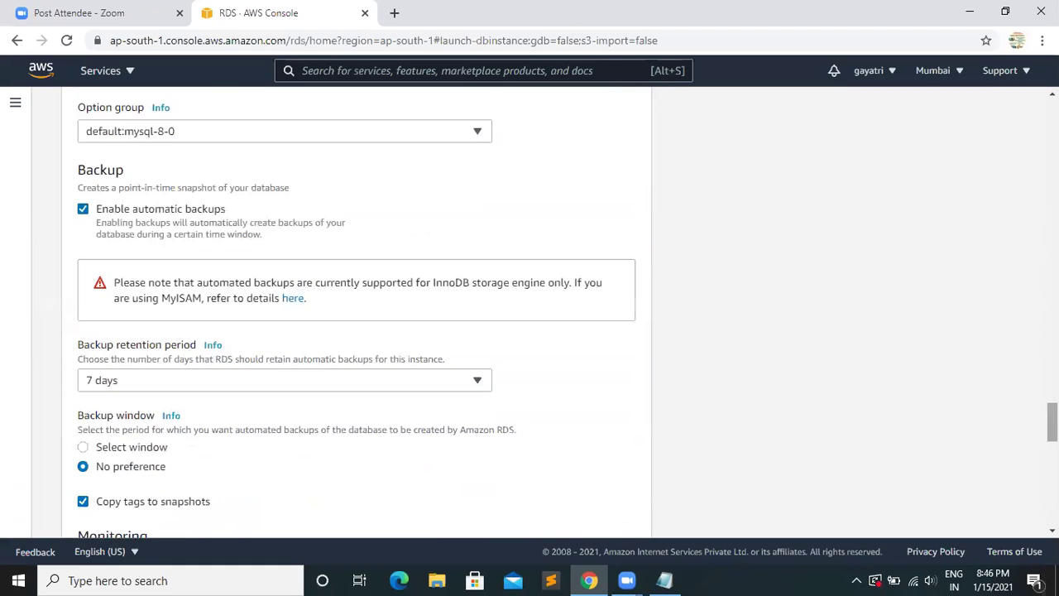
left_click(147, 385)
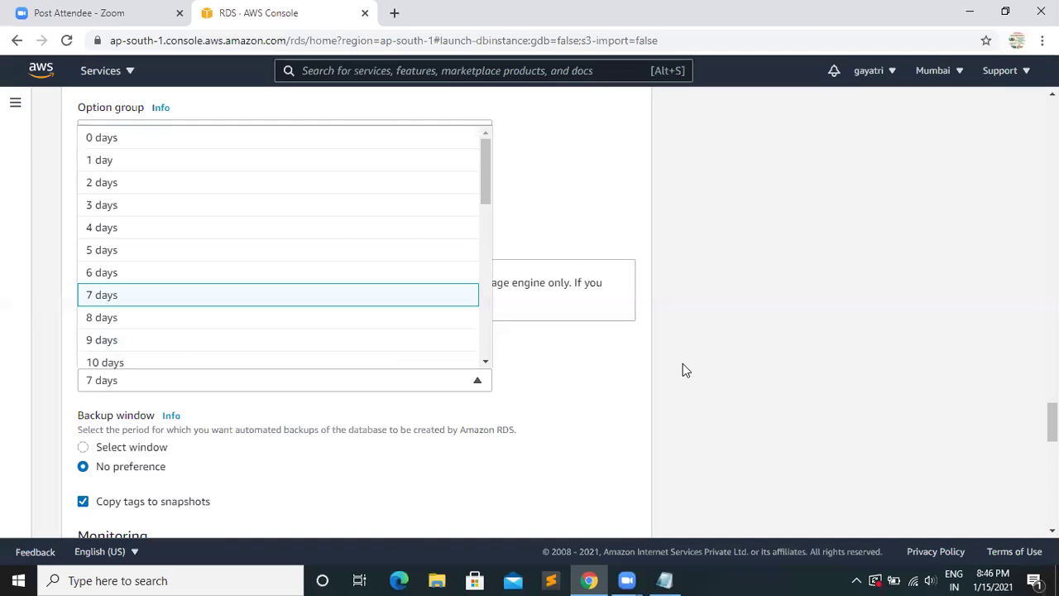
left_click(585, 389)
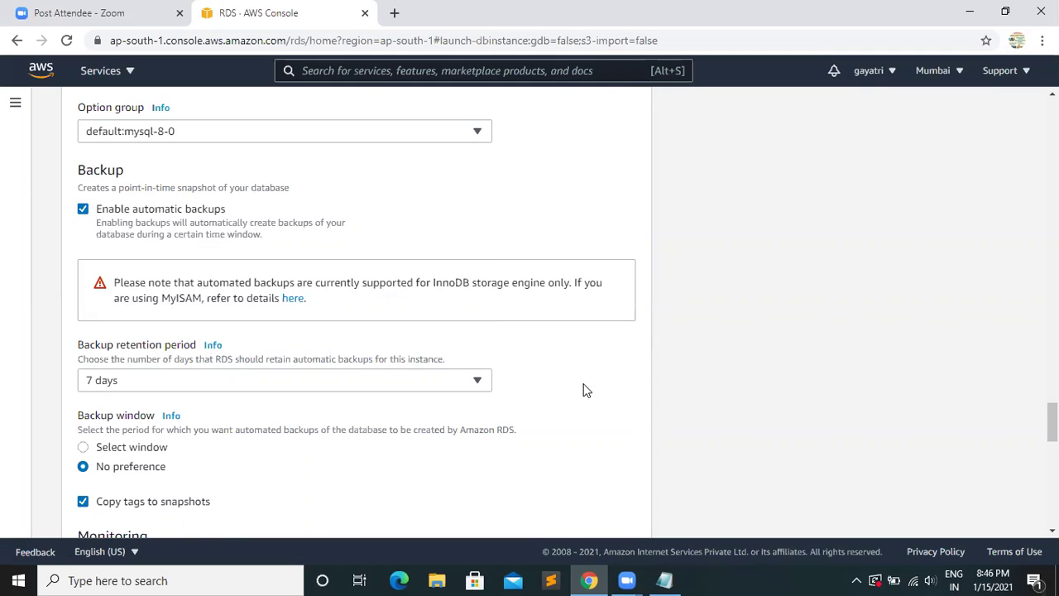
left_click(478, 383)
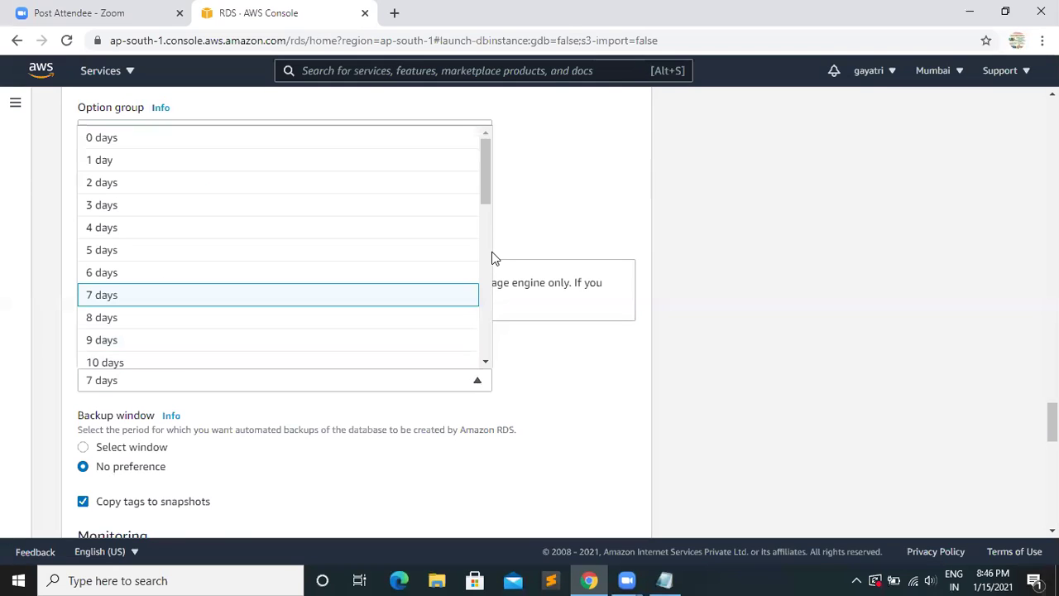
left_click_drag(484, 182, 498, 362)
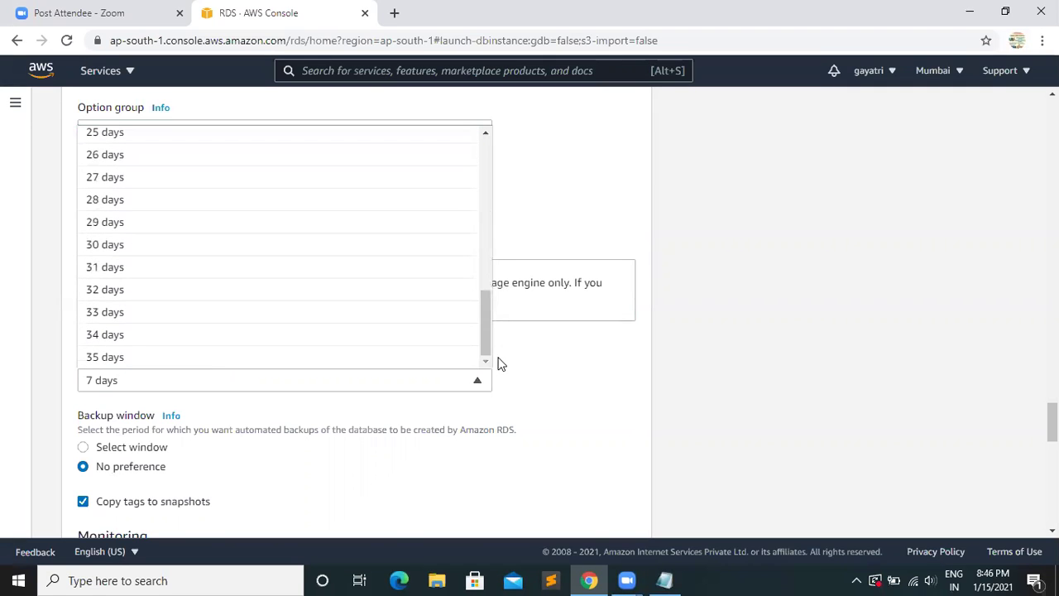
left_click(114, 357)
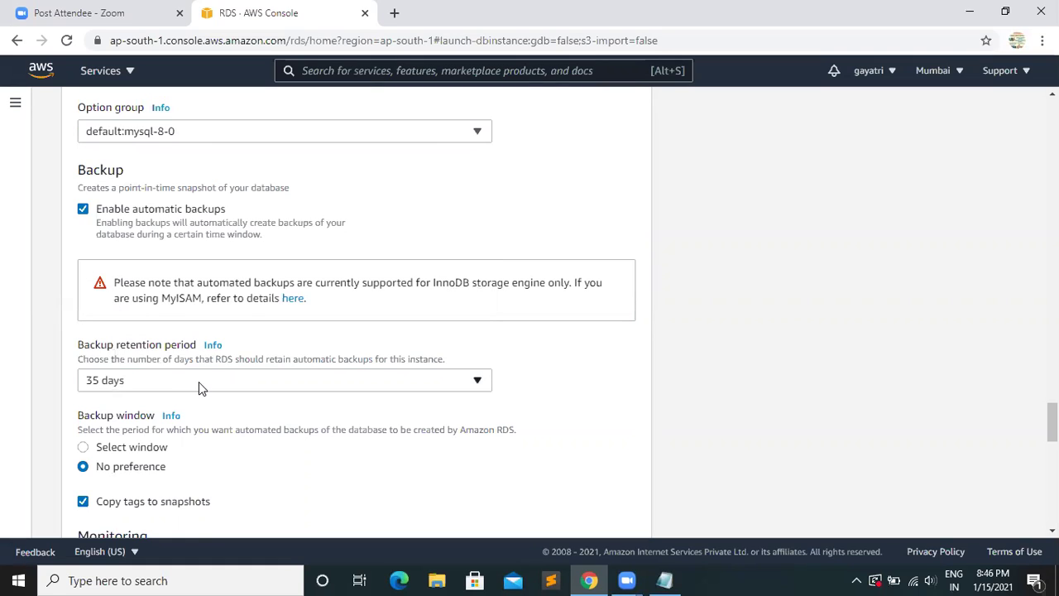
- Return the retention period to 7 days, then disable automatic backups
left_click(270, 380)
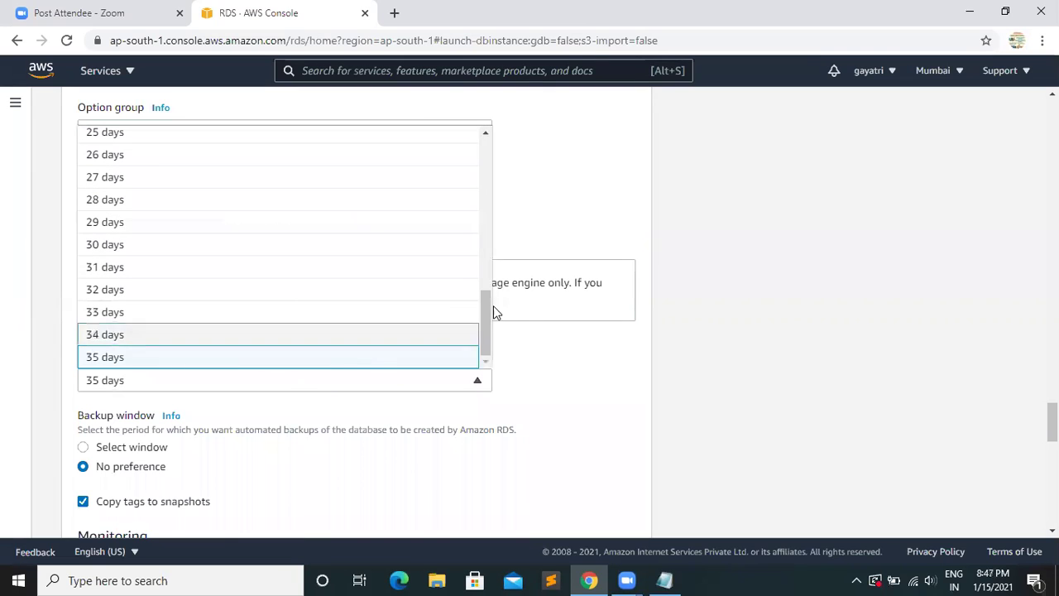
left_click_drag(482, 307, 502, 90)
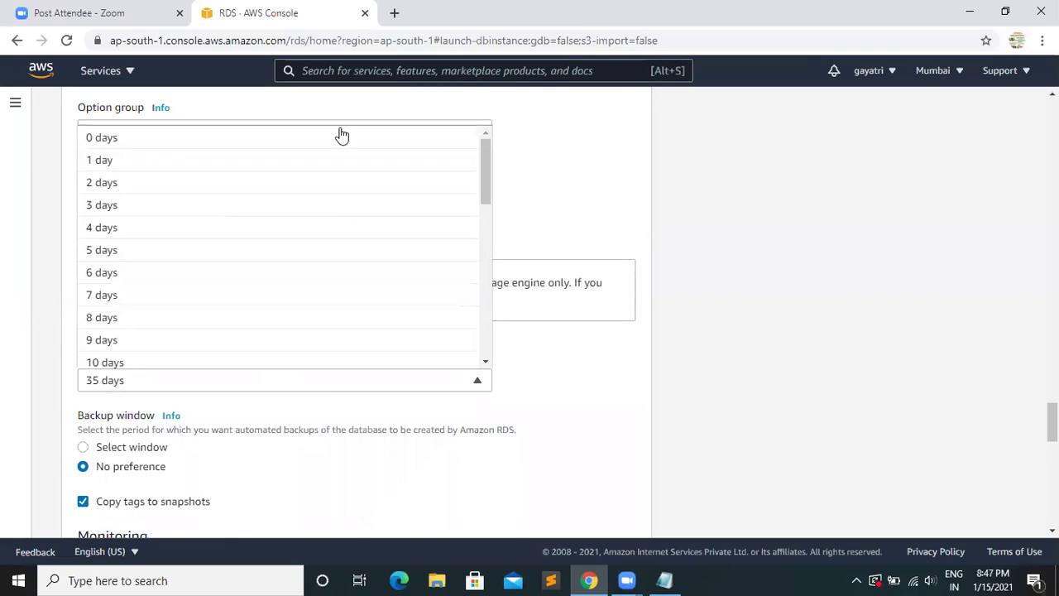
left_click(112, 295)
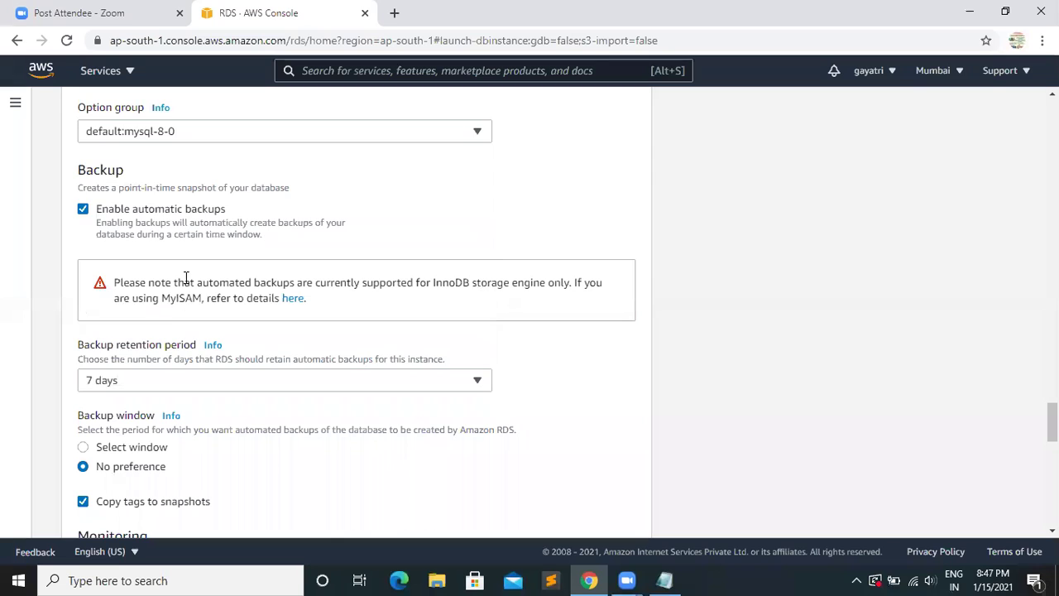
left_click(83, 209)
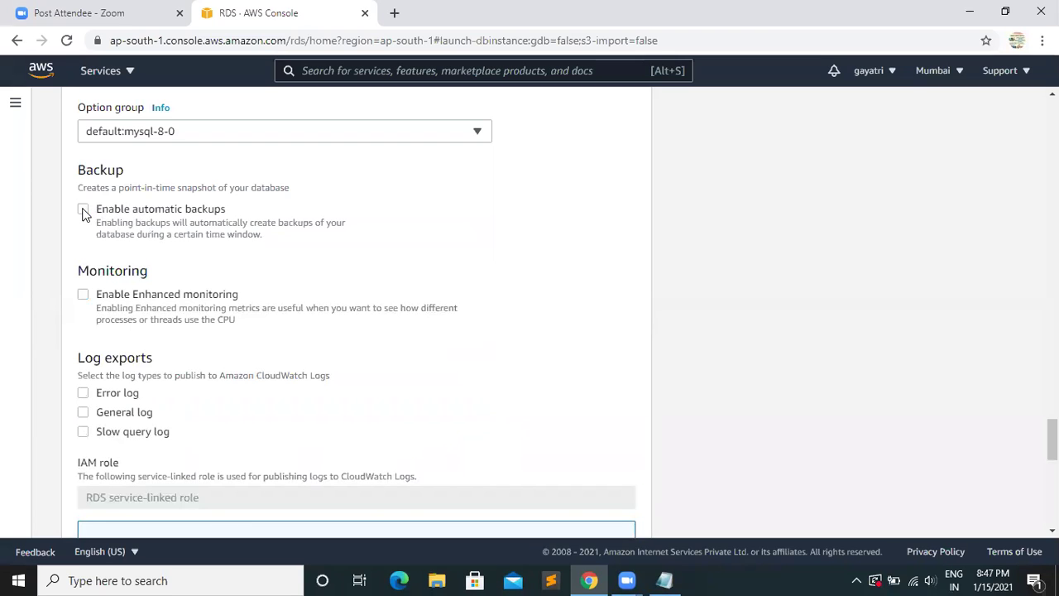
left_click(82, 209)
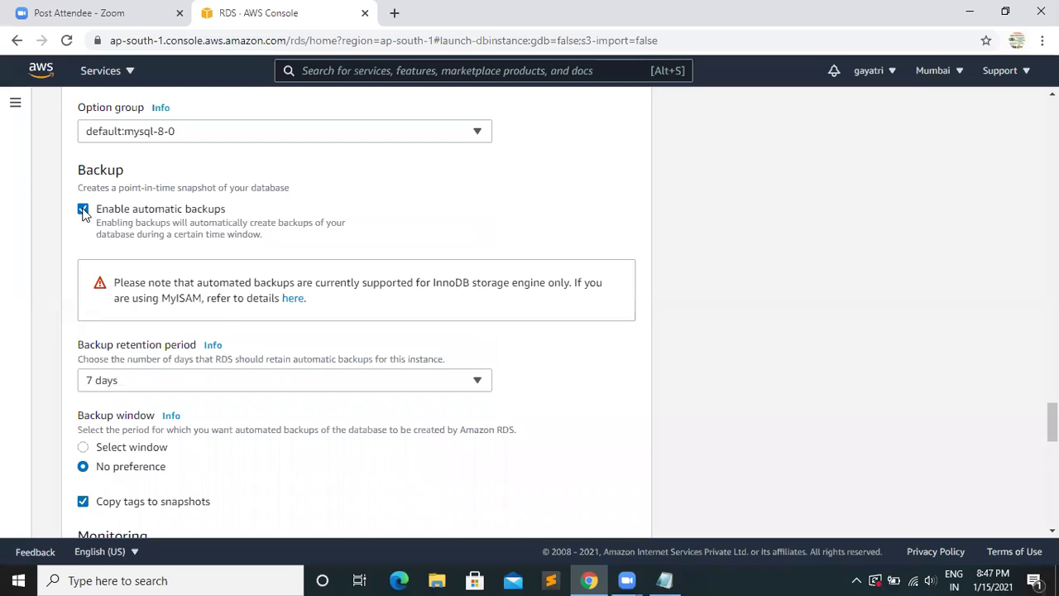
left_click(82, 210)
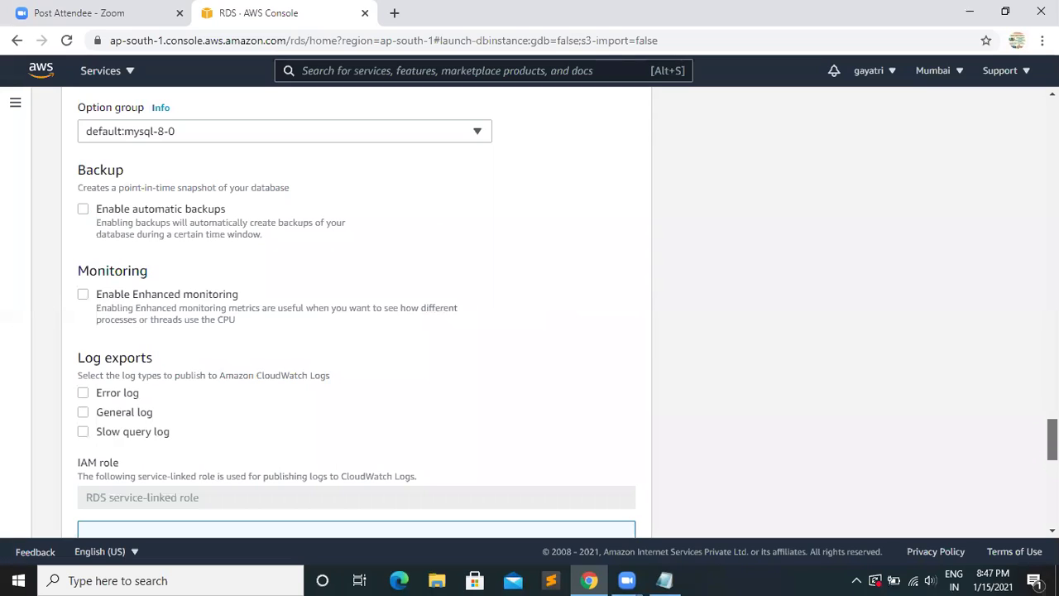
scroll(1051, 439, "down", 4)
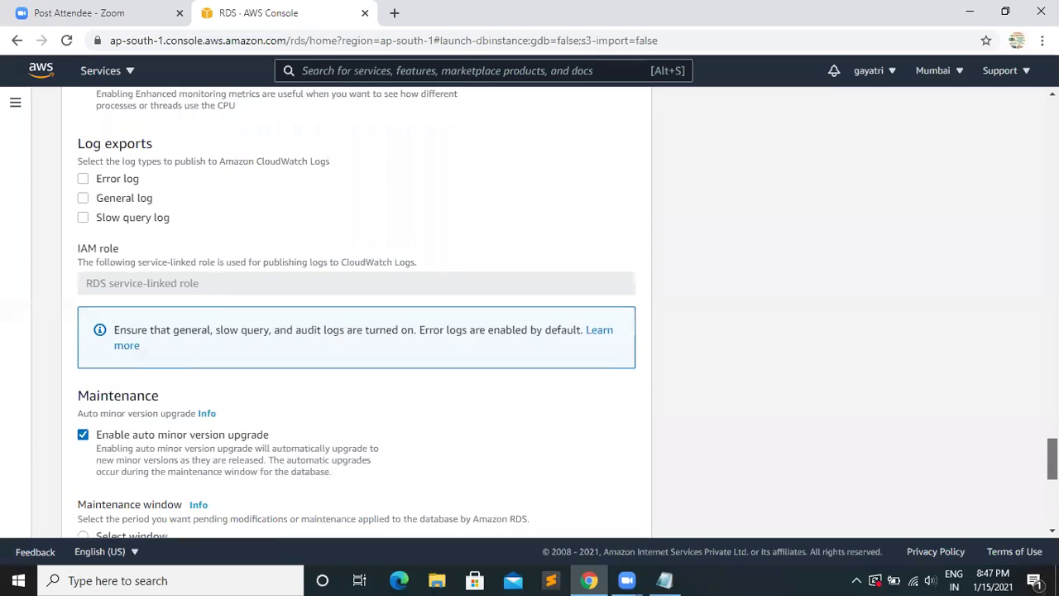
scroll(1052, 464, "down", 1)
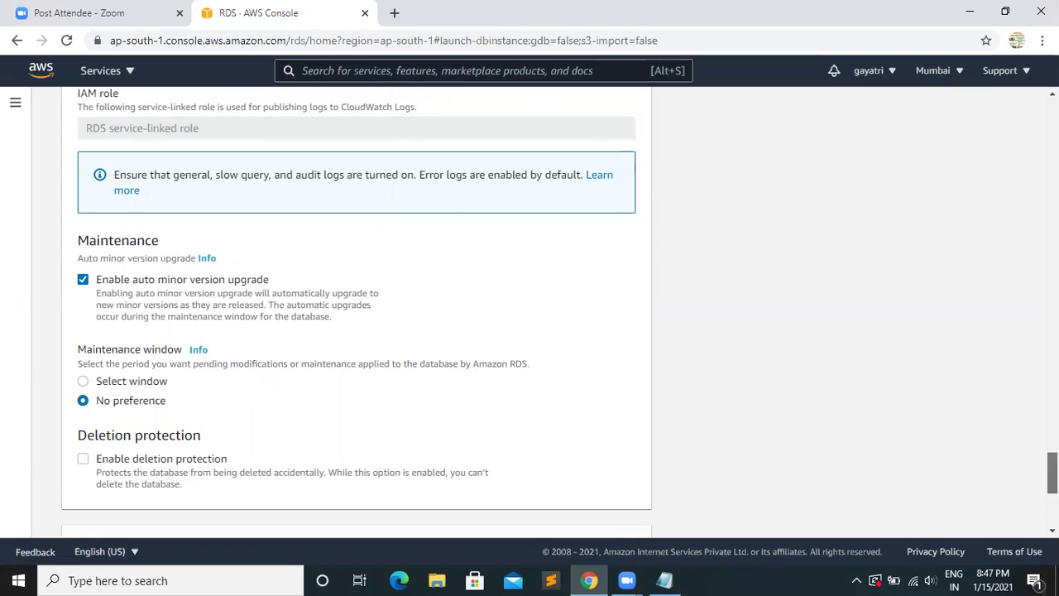
scroll(1051, 472, "up", 3)
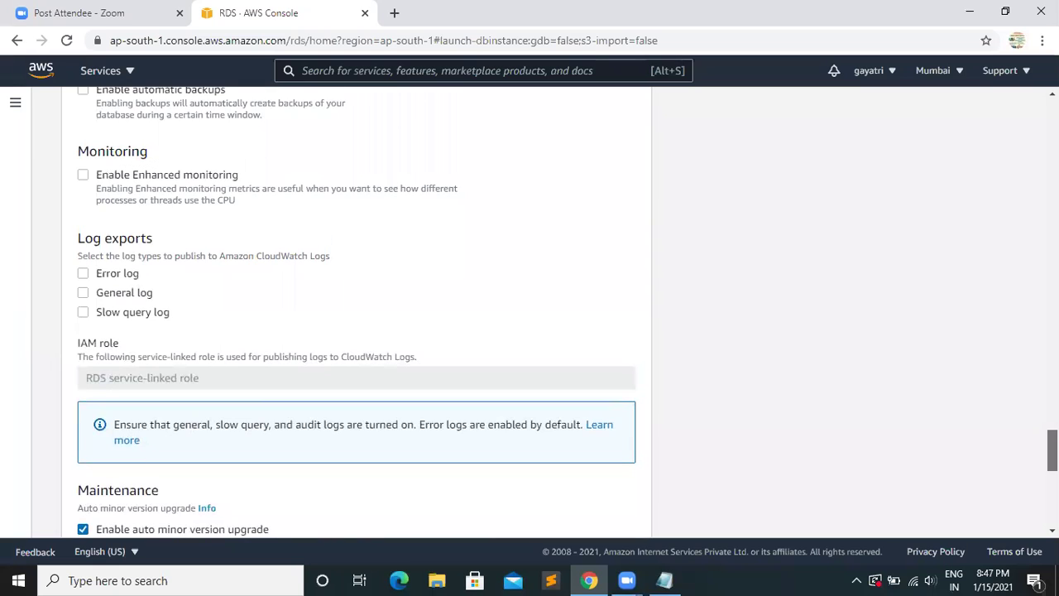
scroll(1052, 451, "up", 3)
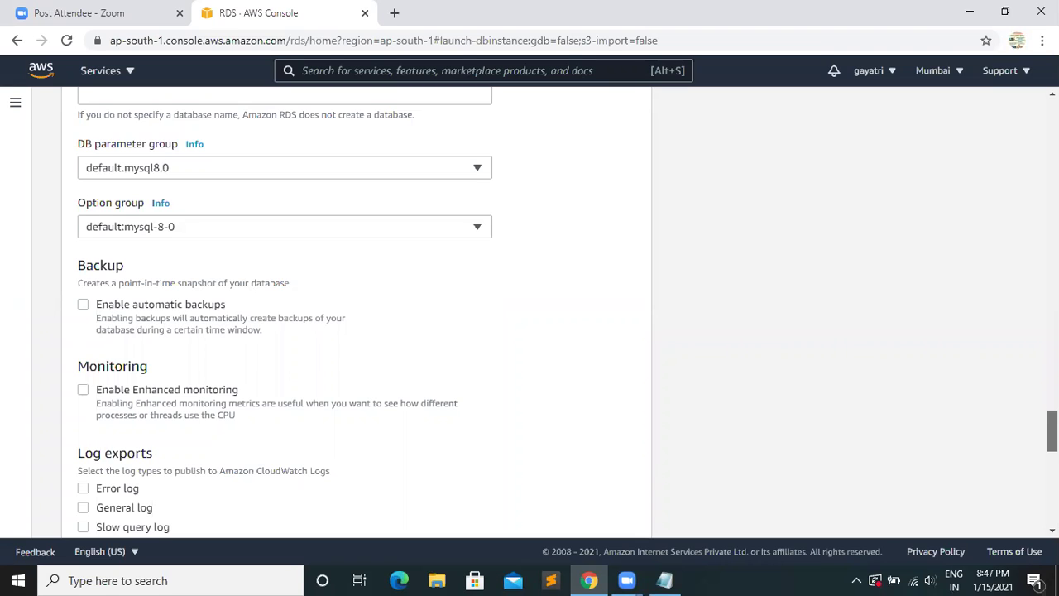
scroll(530, 314, "down", 3)
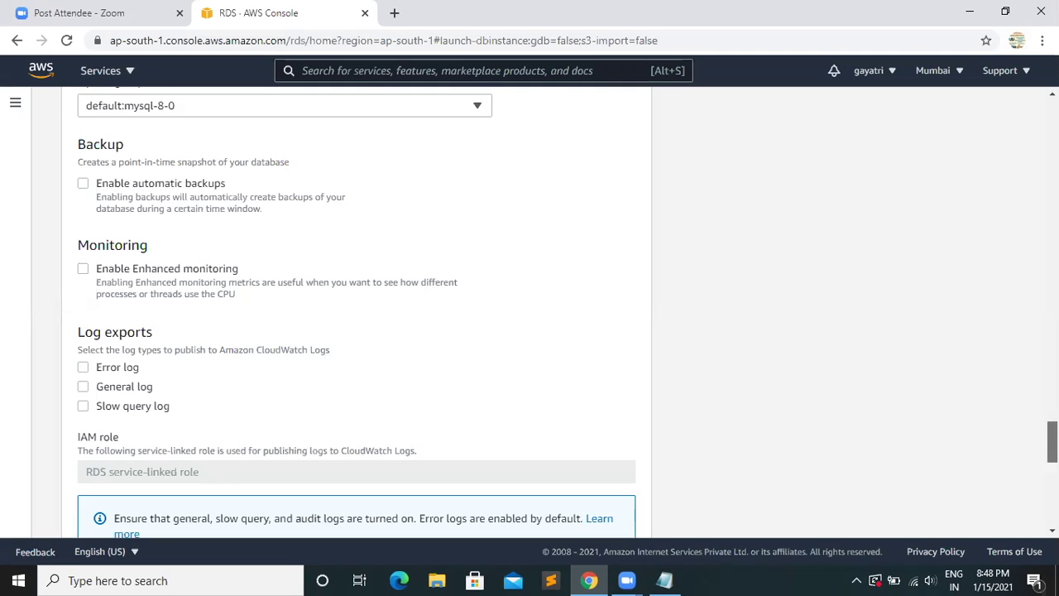
scroll(567, 315, "down", 4)
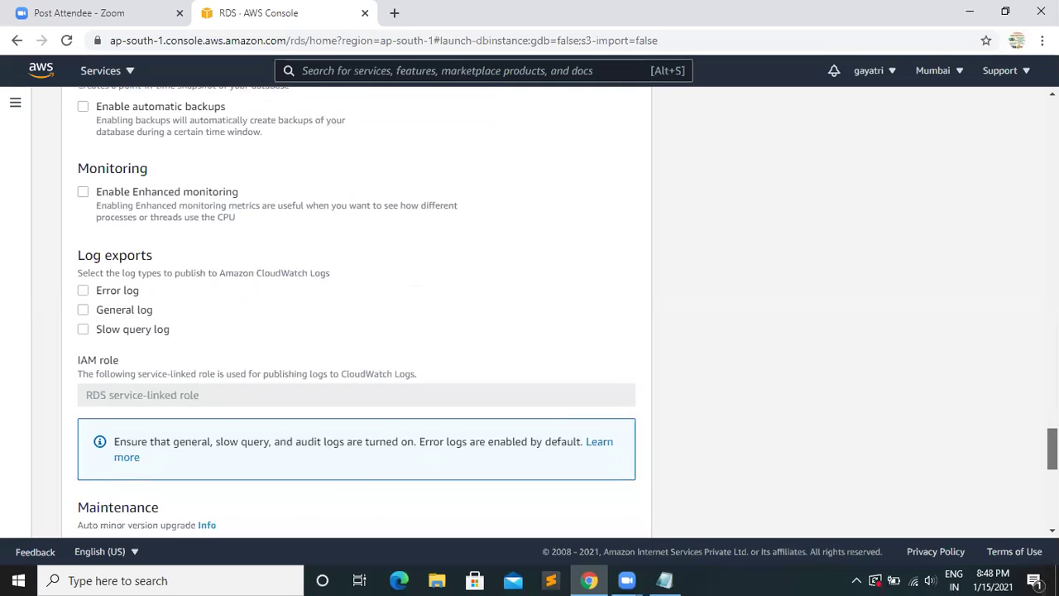
scroll(559, 312, "down", 4)
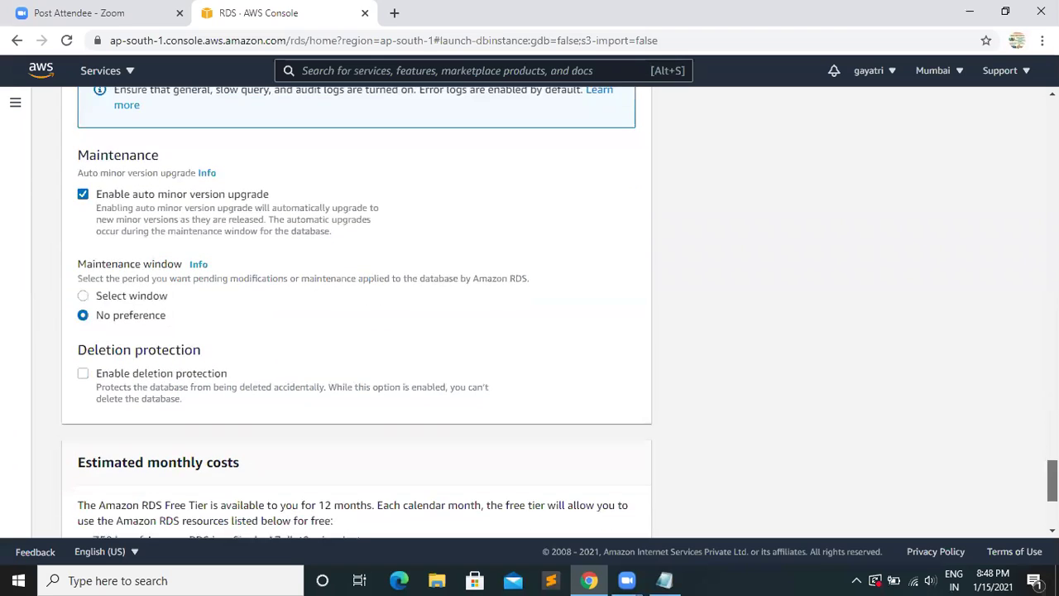
scroll(1049, 497, "down", 1)
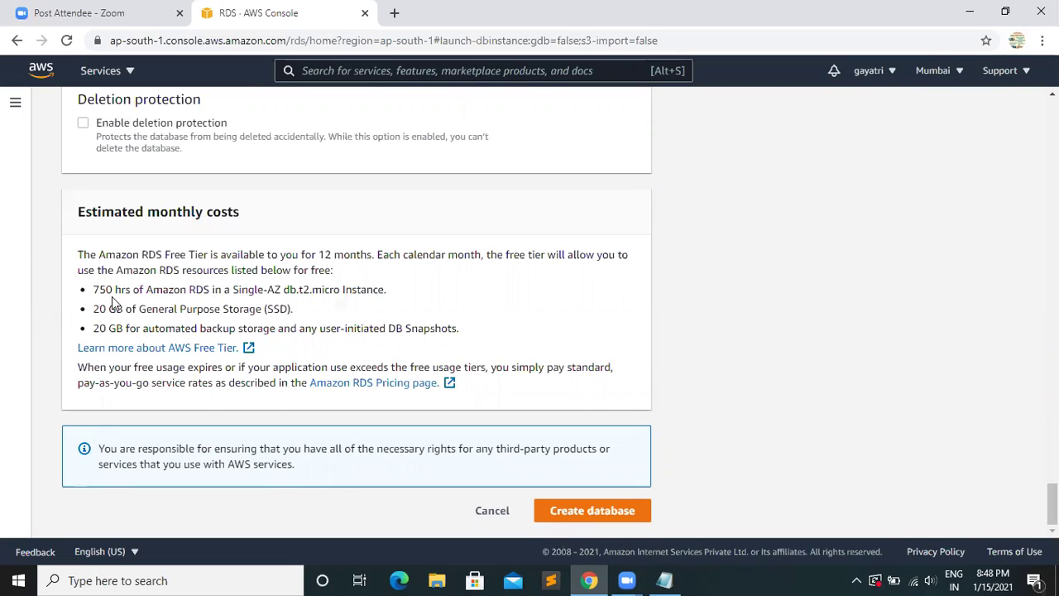
- Create the pskdb MySQL database and check its Creating status in the Databases table
left_click(577, 511)
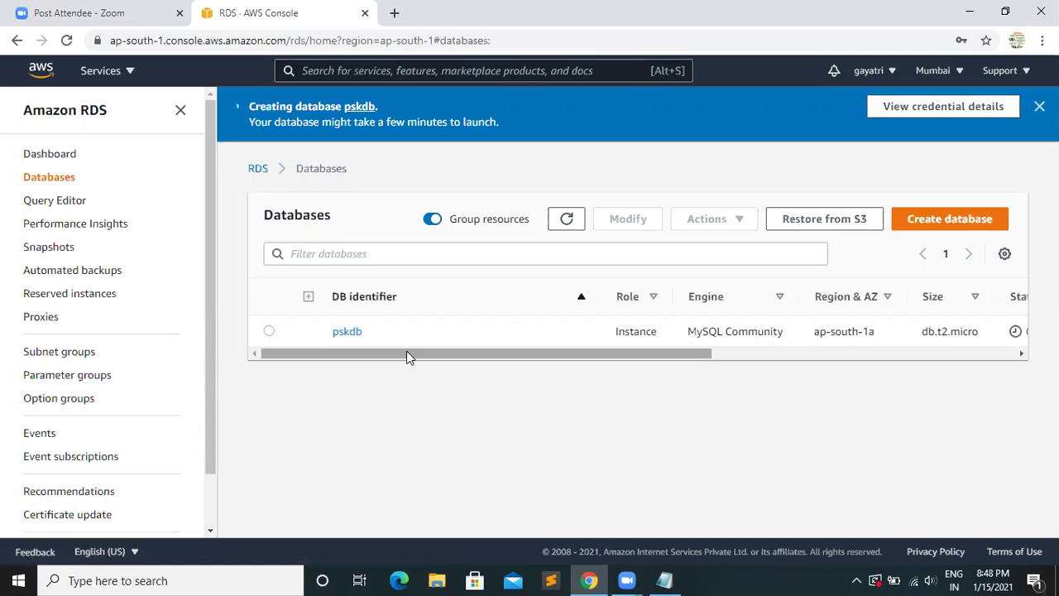
left_click_drag(442, 356, 629, 352)
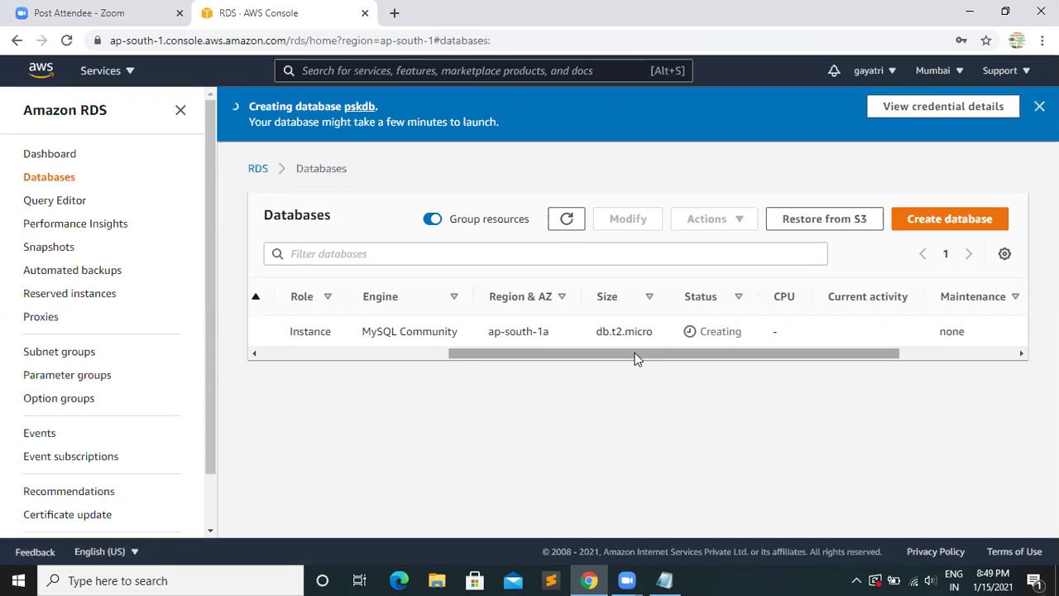
left_click_drag(634, 357, 378, 339)
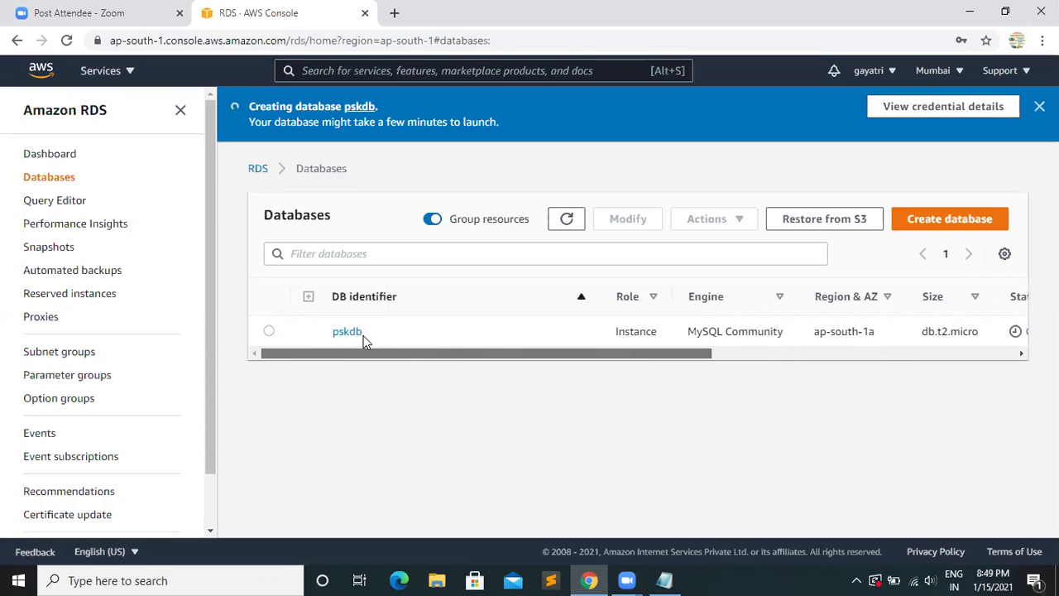
- Open EC2 in a new tab via an 'ec2' search and start the Launch instance wizard
left_click(336, 68)
type("ec2")
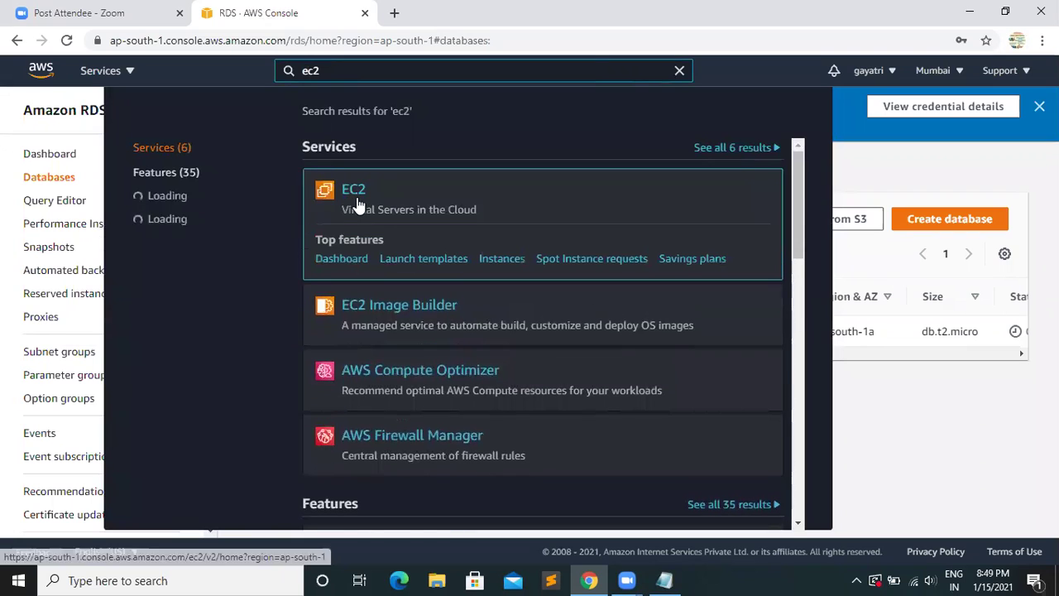
right_click(357, 204)
left_click(394, 212)
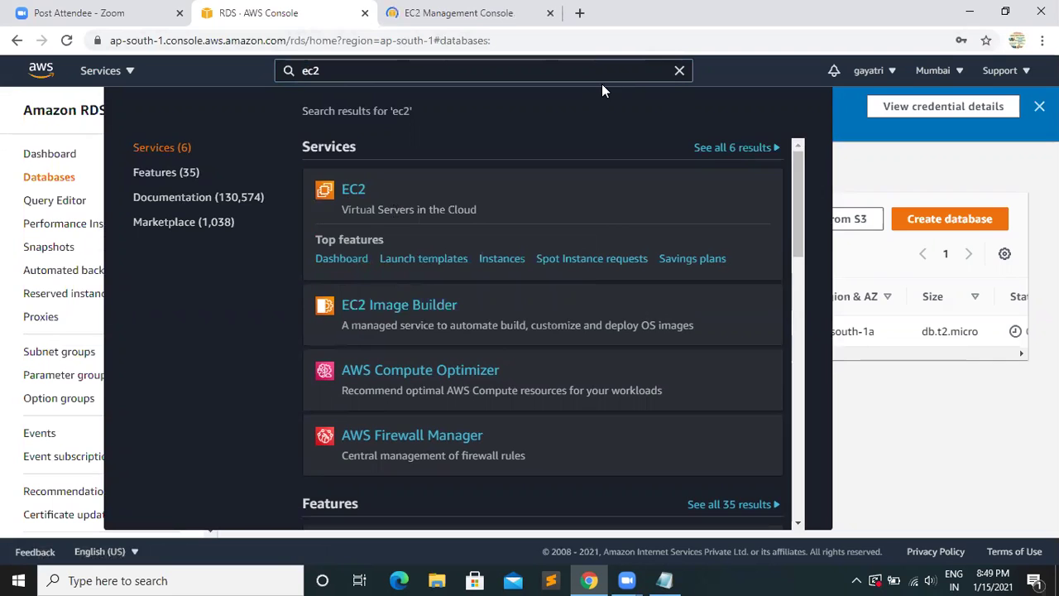
left_click(457, 15)
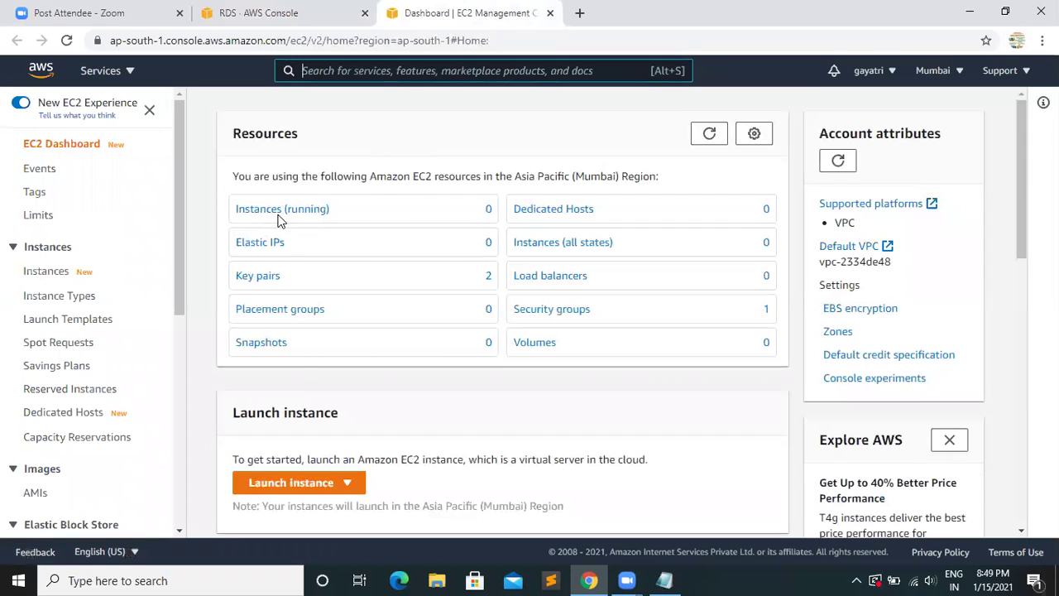
left_click(297, 484)
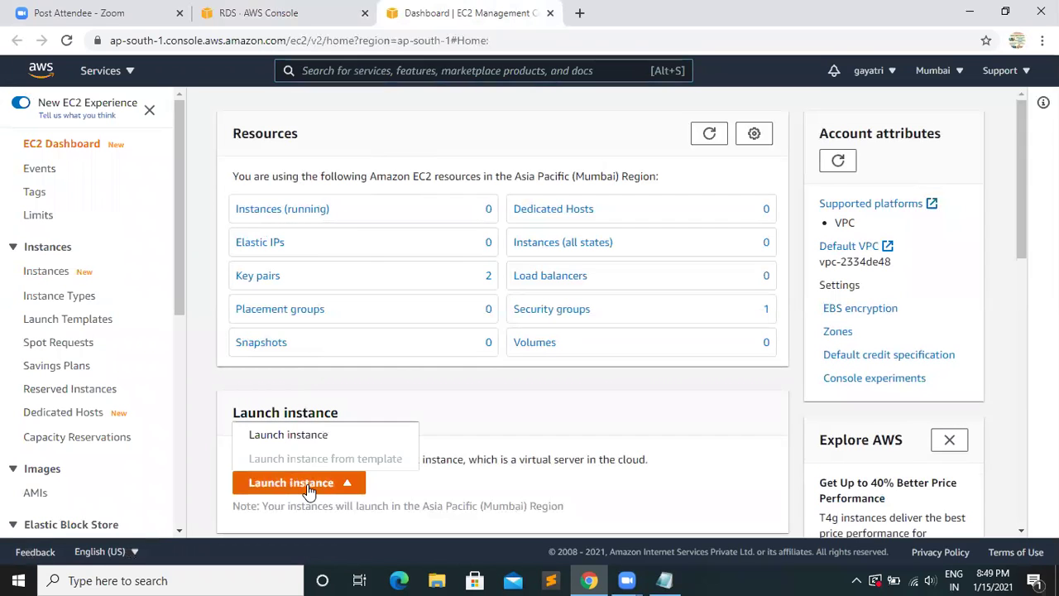
left_click(305, 436)
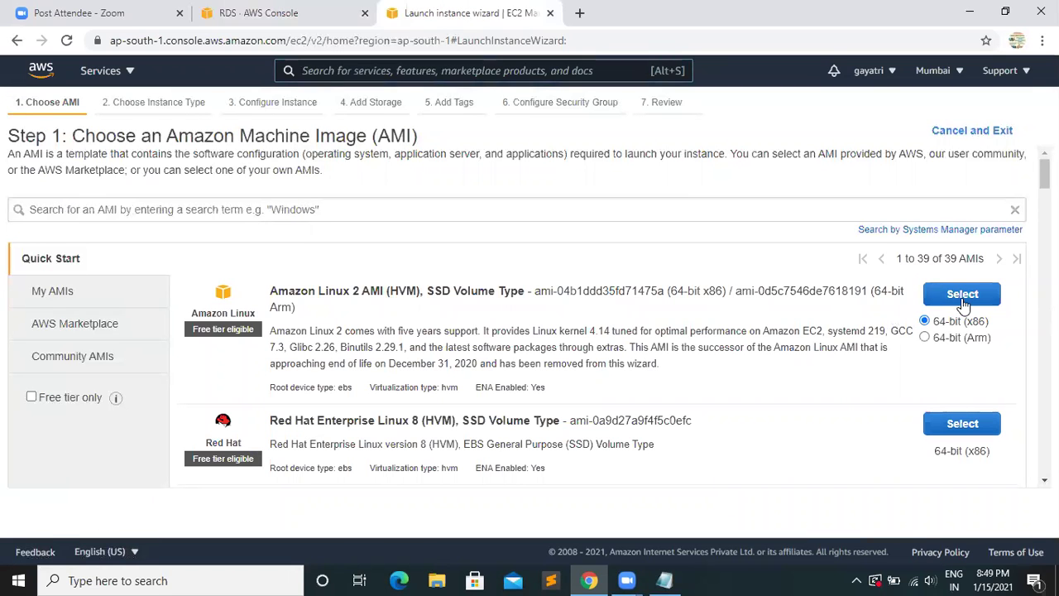
- Choose the free-tier Amazon Linux 2 machine image
left_click(33, 398)
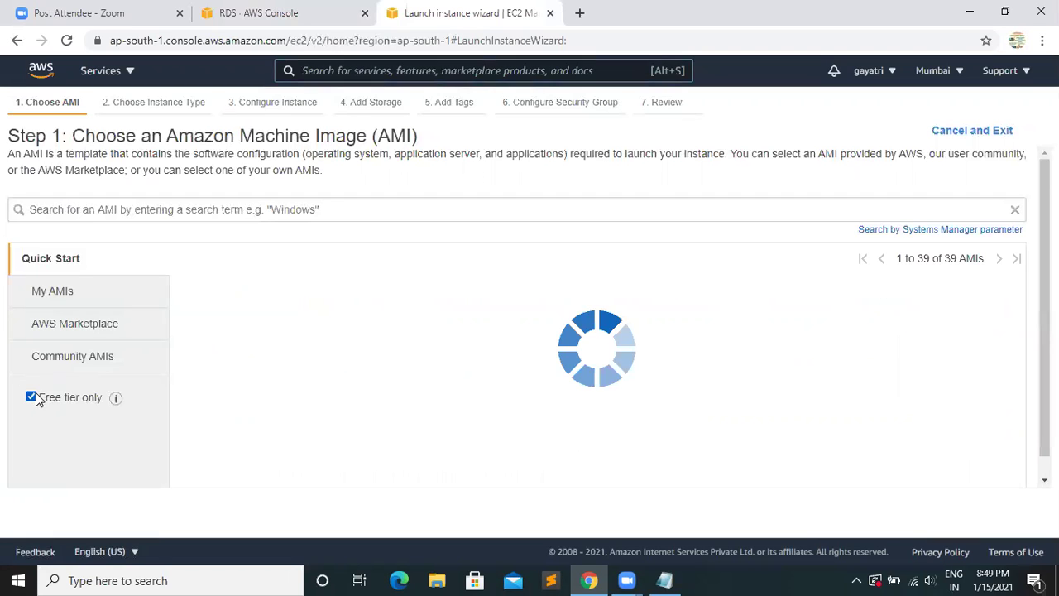
left_click(941, 301)
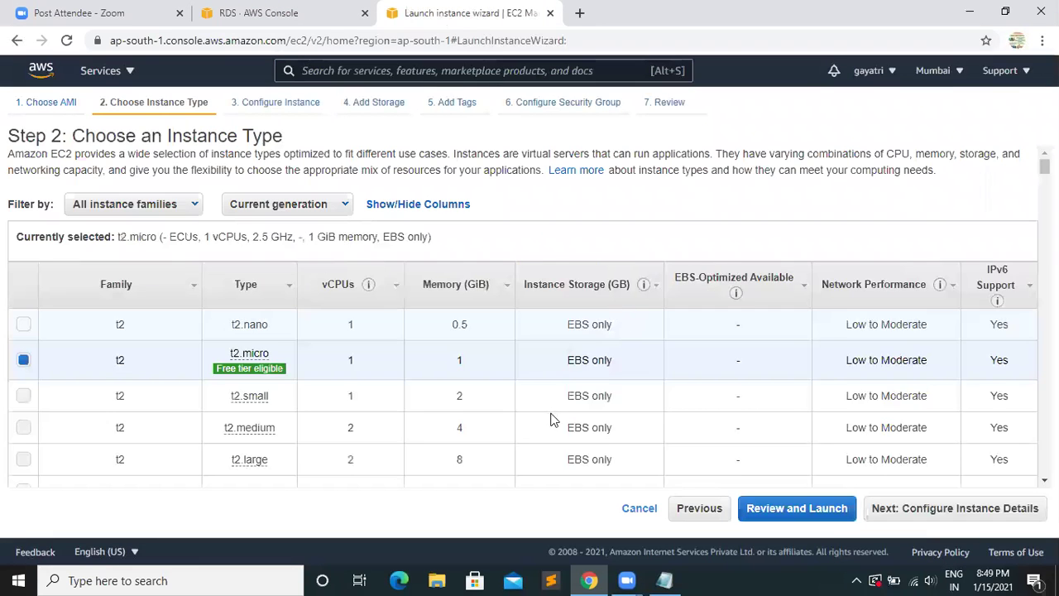
left_click(964, 515)
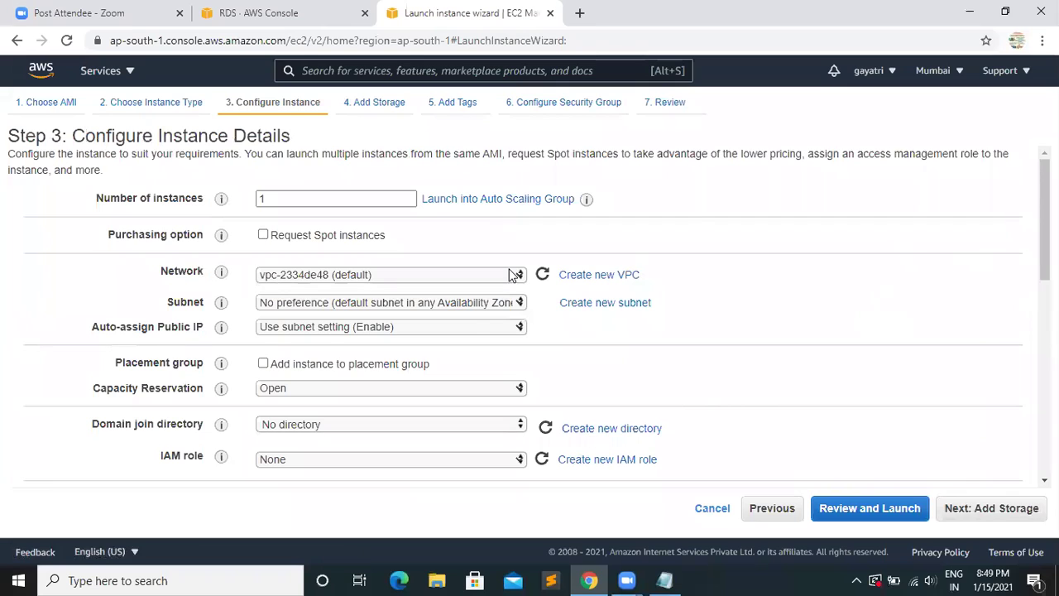
- Set the subnet to subnet-631f0c0b (default1, ap-south-1a) and proceed to Add Storage
left_click(494, 304)
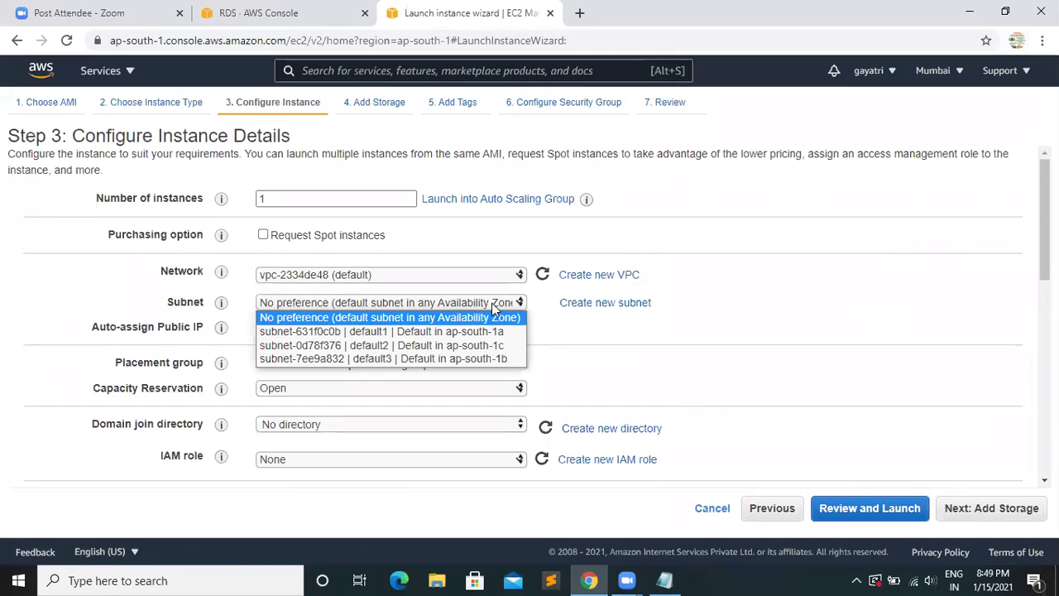
left_click(420, 334)
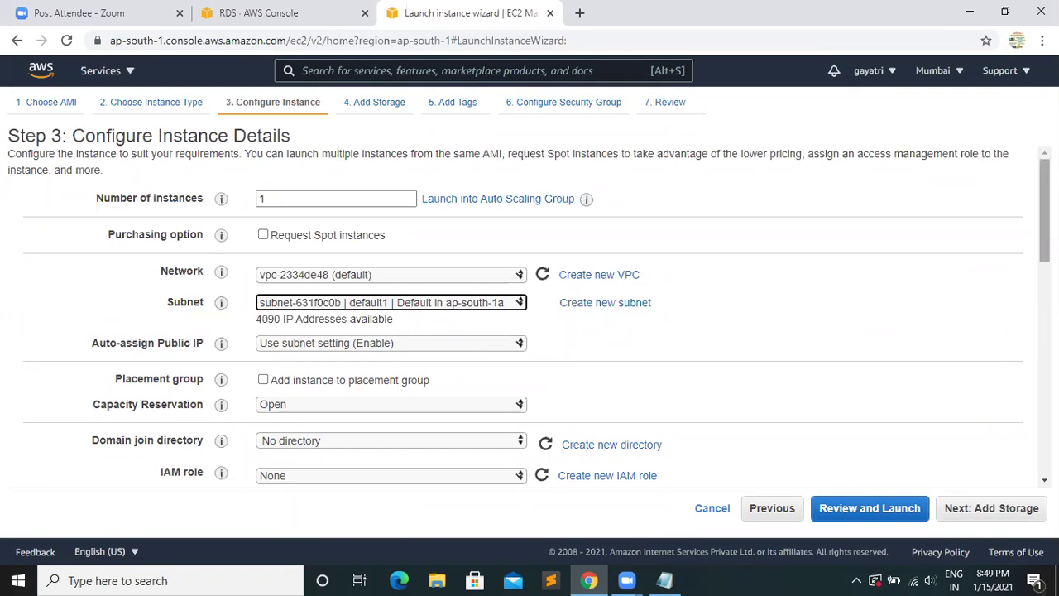
scroll(529, 314, "down", 2)
scroll(1018, 347, "down", 8)
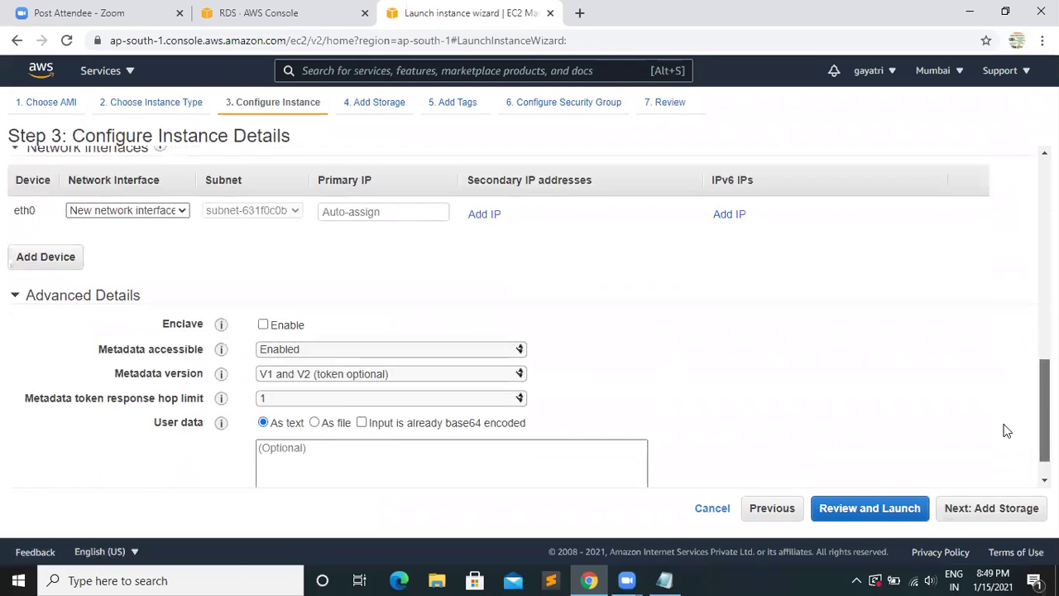
scroll(1006, 431, "down", 1)
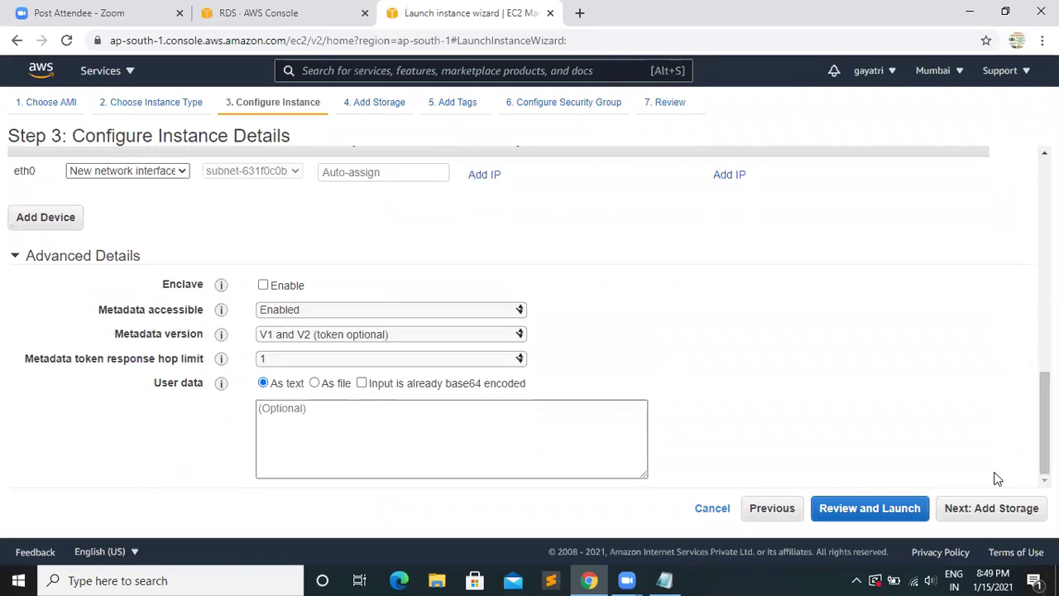
left_click(982, 513)
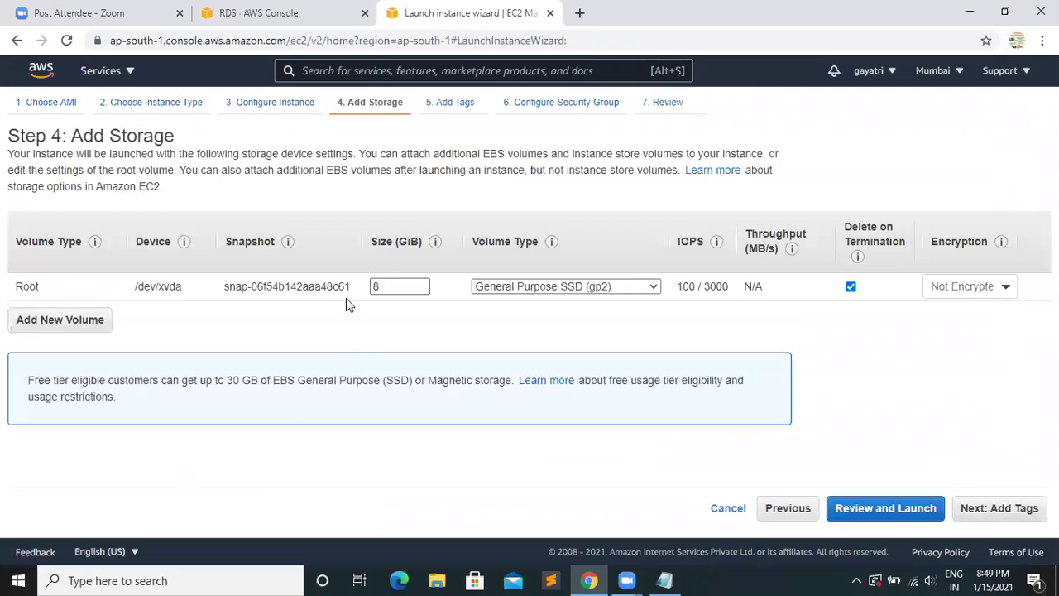
- Add a Name tag to the instance with a pskdbserver value, then continue to security groups
left_click(1000, 508)
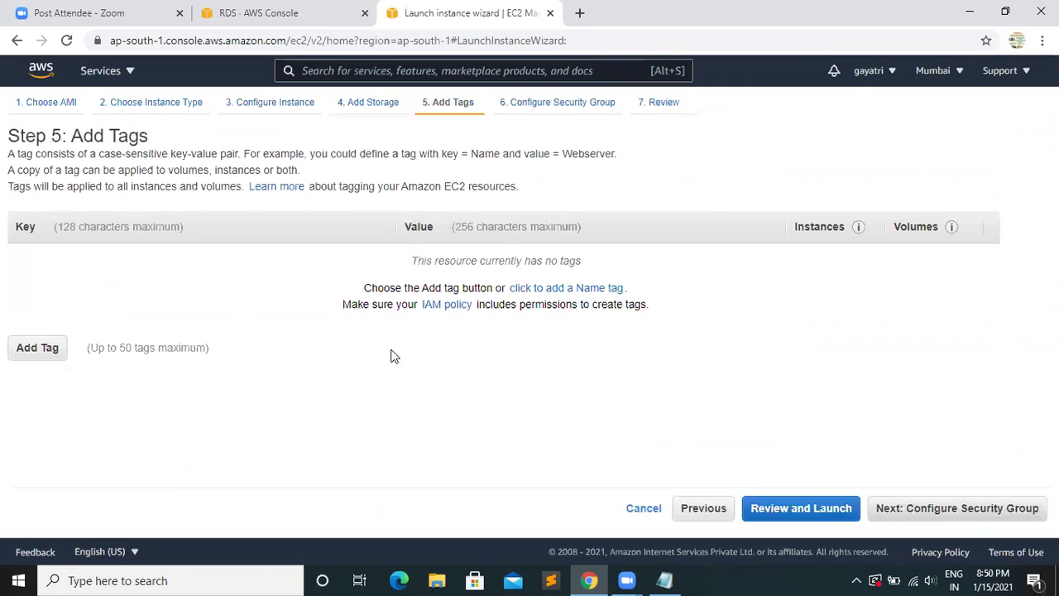
left_click(37, 348)
left_click(98, 265)
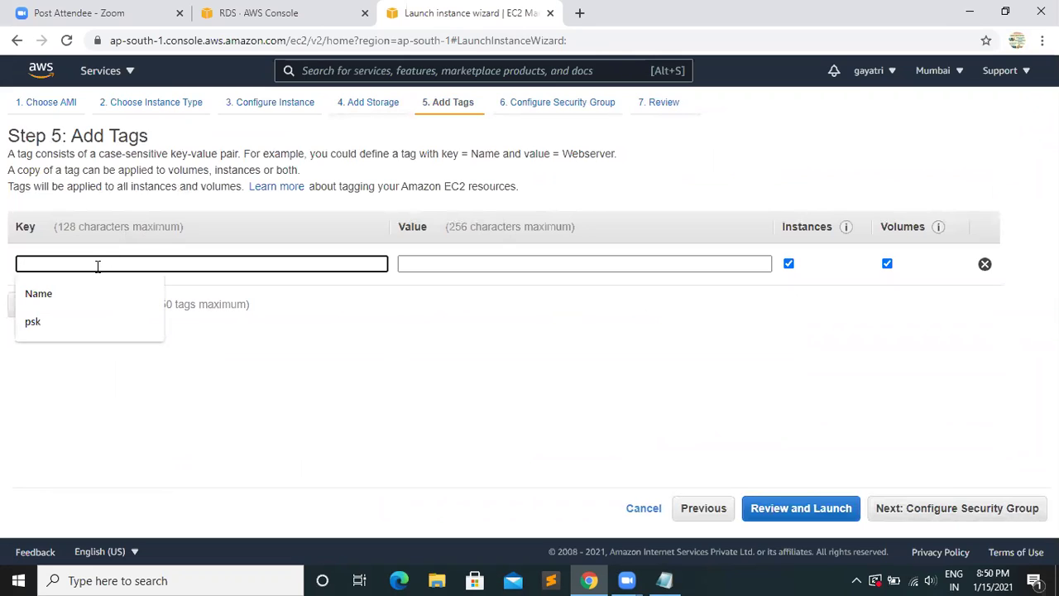
left_click(51, 301)
left_click(433, 266)
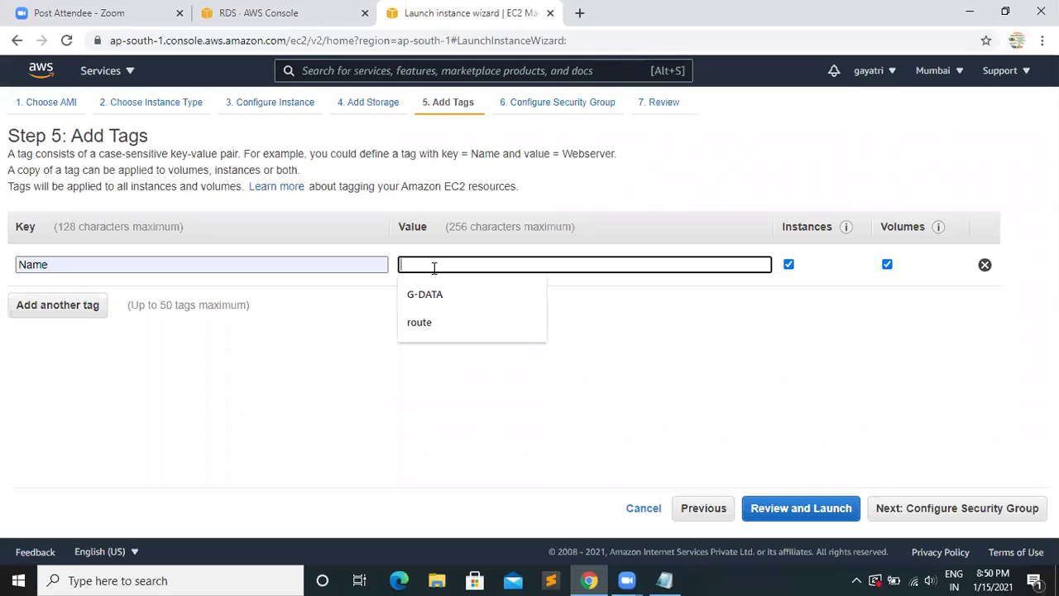
type("pskdb")
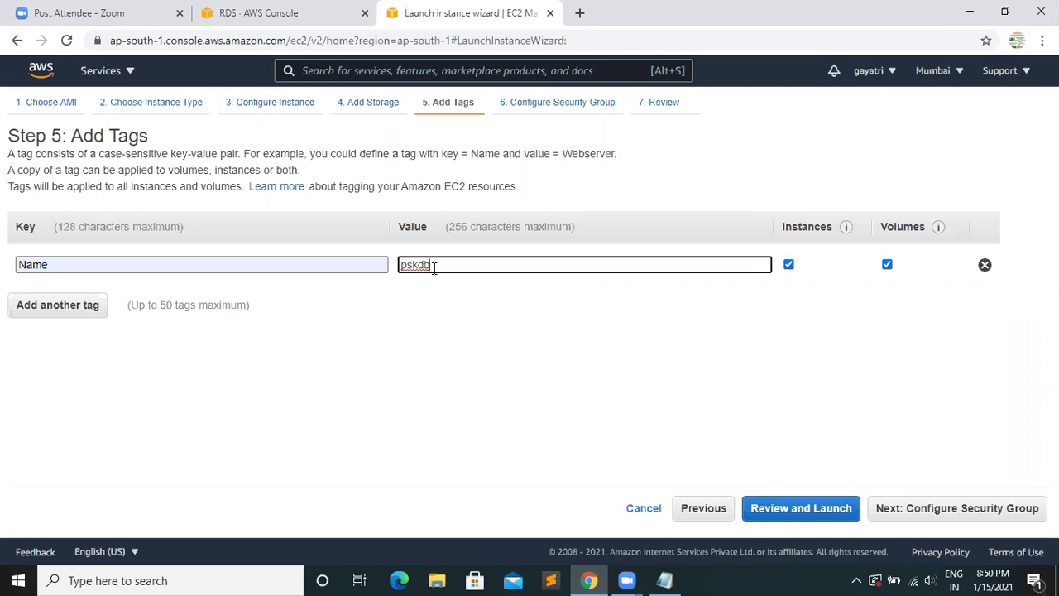
type("server")
key("BackSpace")
key("BackSpace")
key("BackSpace")
key("BackSpace")
key("BackSpace")
key("BackSpace")
key("BackSpace")
key("BackSpace")
left_click(939, 513)
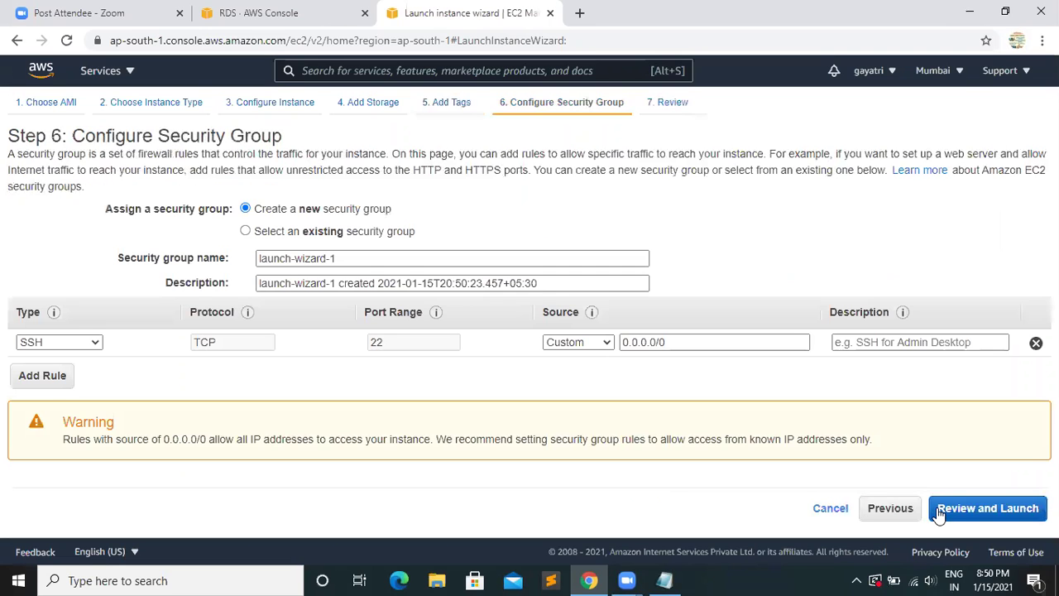
- Assign the existing default security group sg-c1467da7 to the instance
left_click(245, 232)
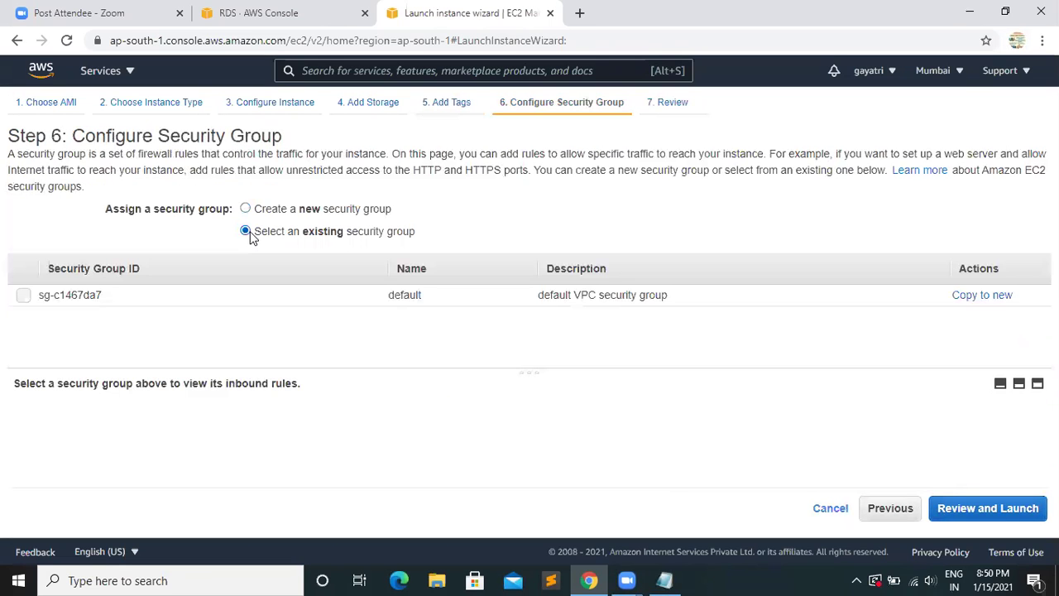
left_click(23, 295)
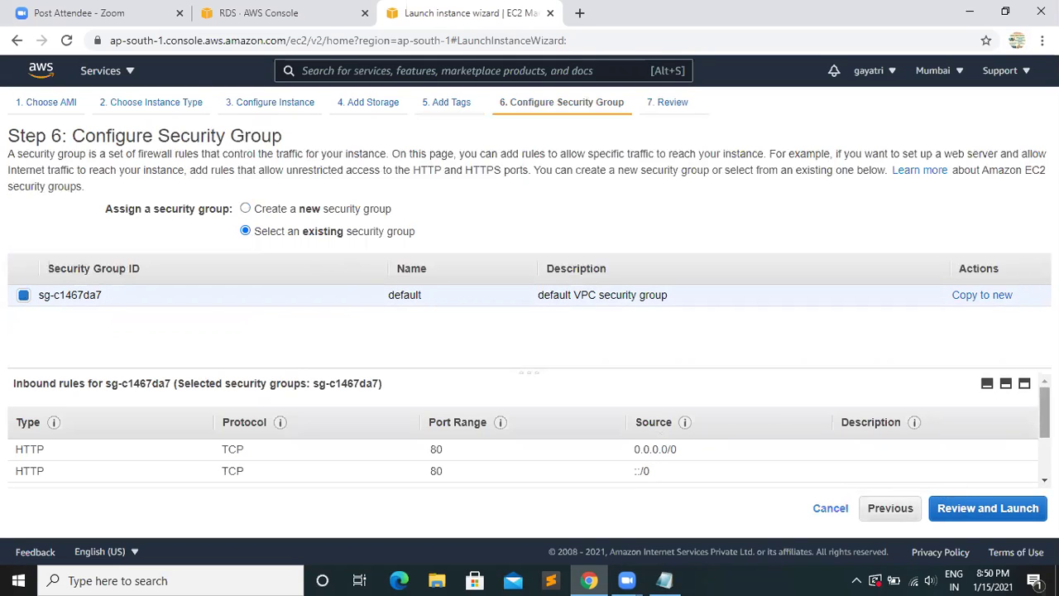
scroll(529, 447, "down", 3)
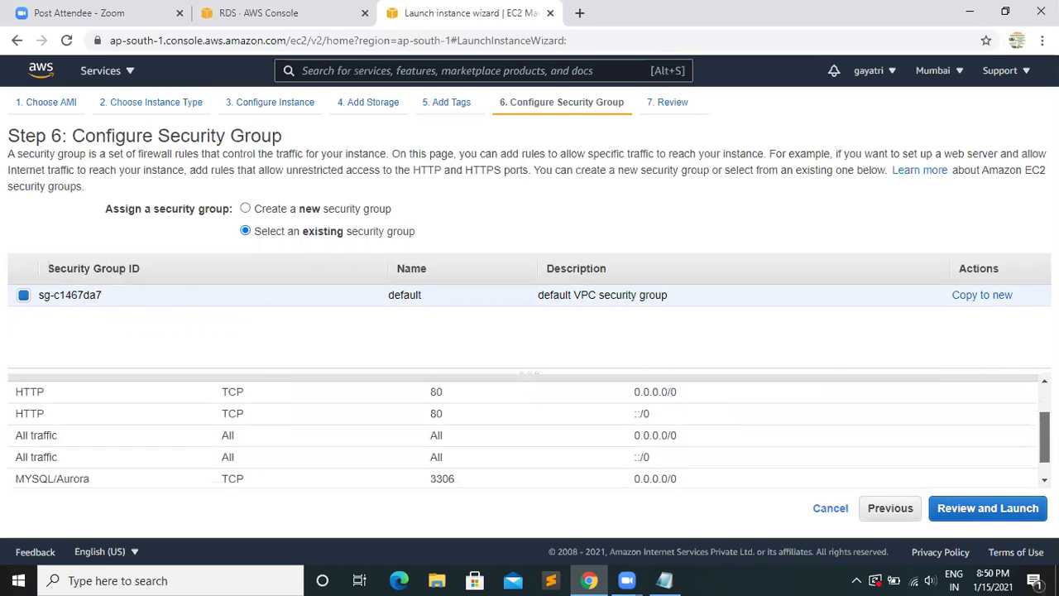
scroll(1026, 447, "up", 5)
scroll(1026, 449, "down", 5)
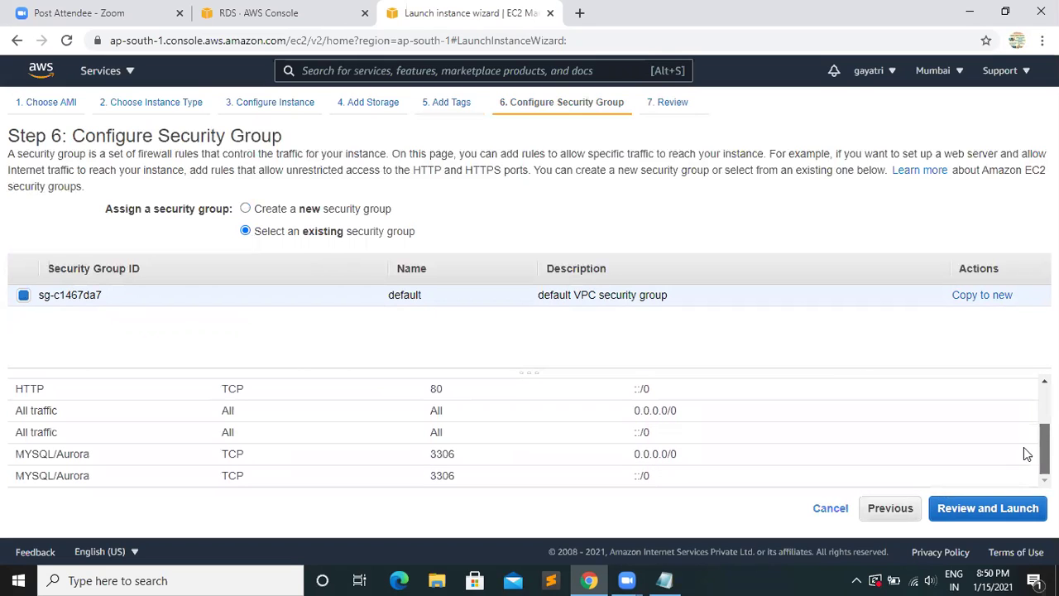
- Review the launch summary and launch, bringing up the LAMP-Key key-pair prompt
left_click(1000, 511)
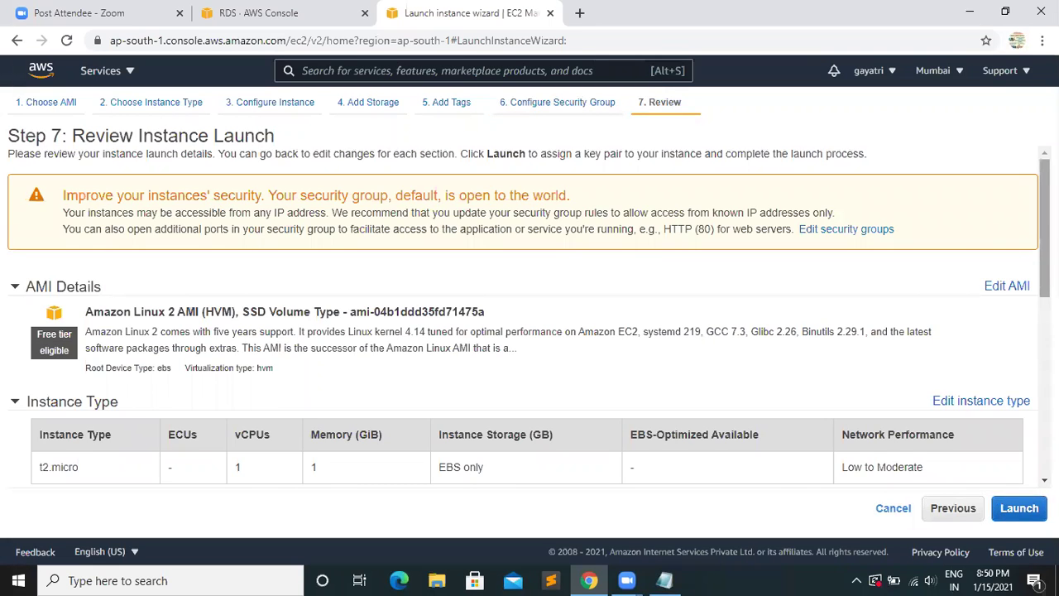
scroll(1029, 426, "down", 10)
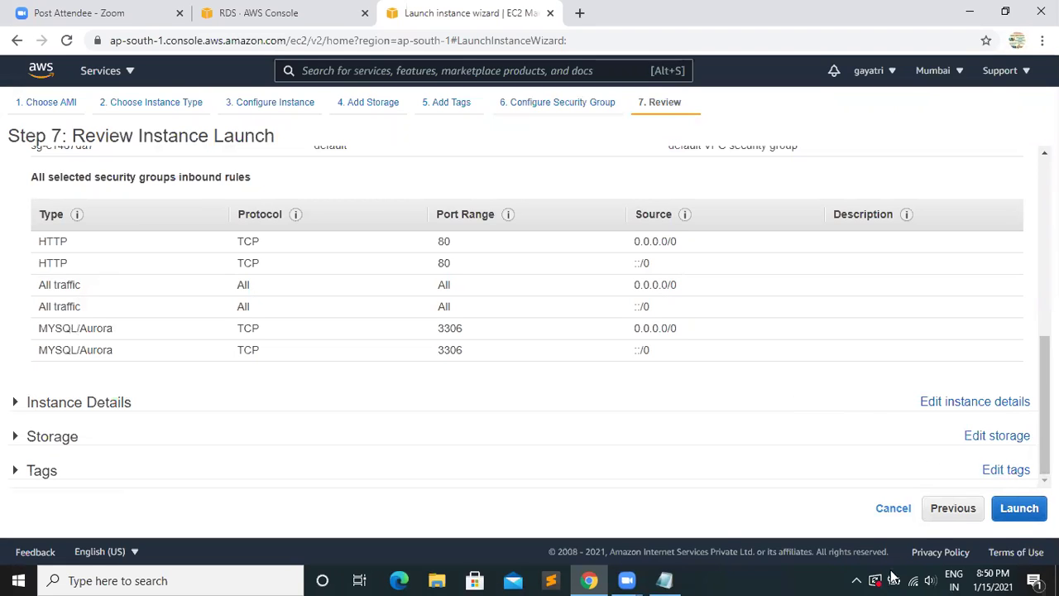
left_click(1016, 508)
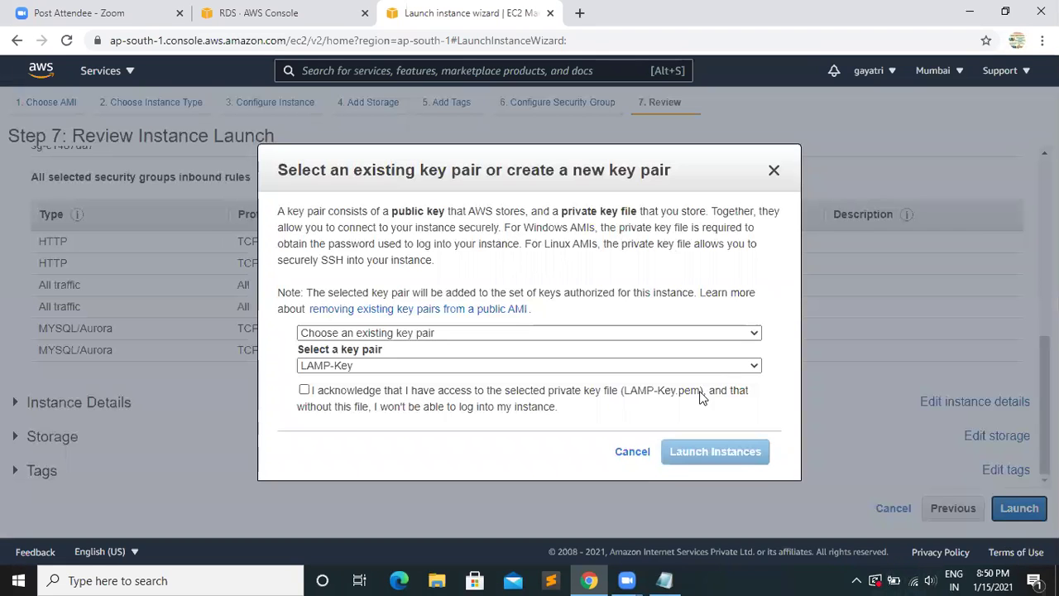
- Launch with LAMP-Key acknowledged, open instance psk and copy its public IPv4 13.235.95.101
left_click(304, 389)
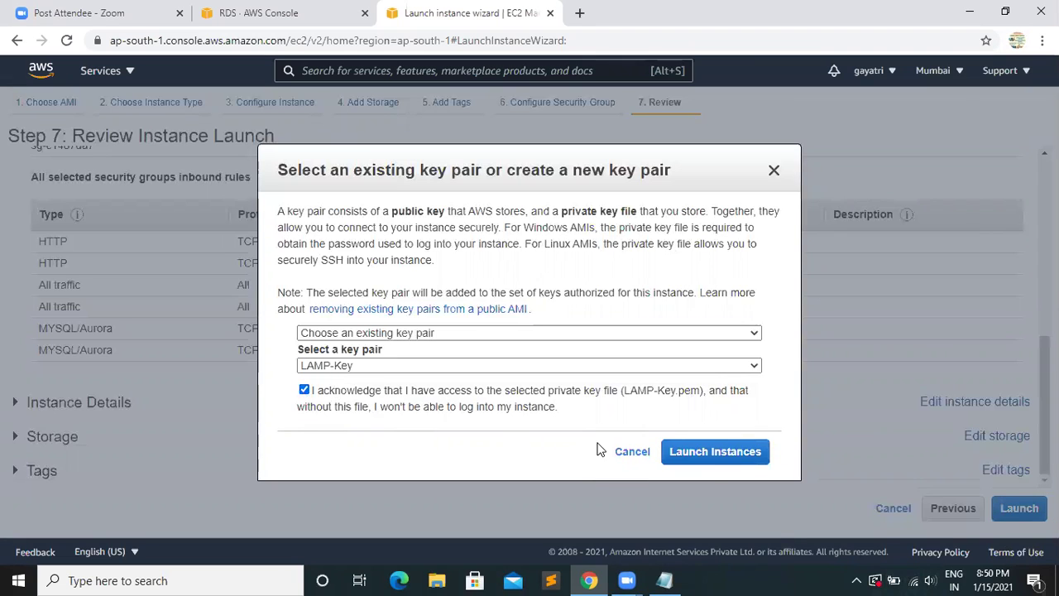
left_click(721, 453)
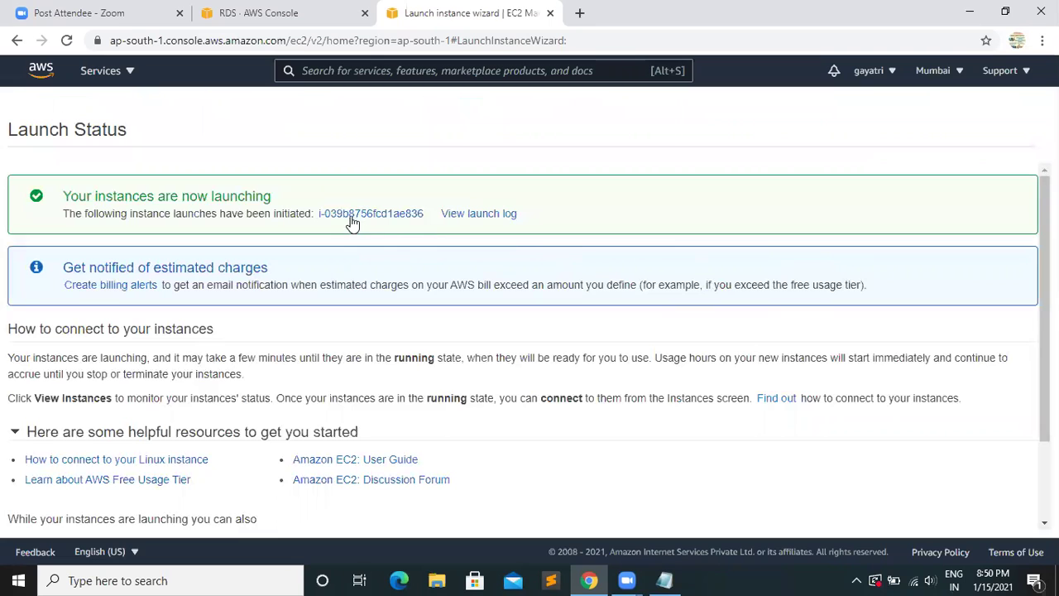
left_click(347, 215)
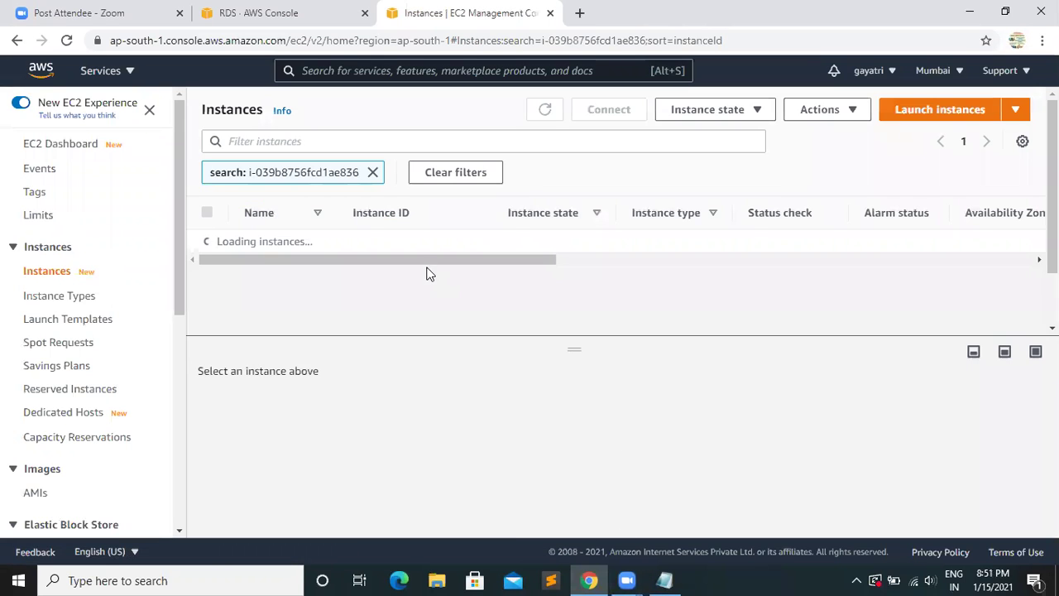
left_click(372, 173)
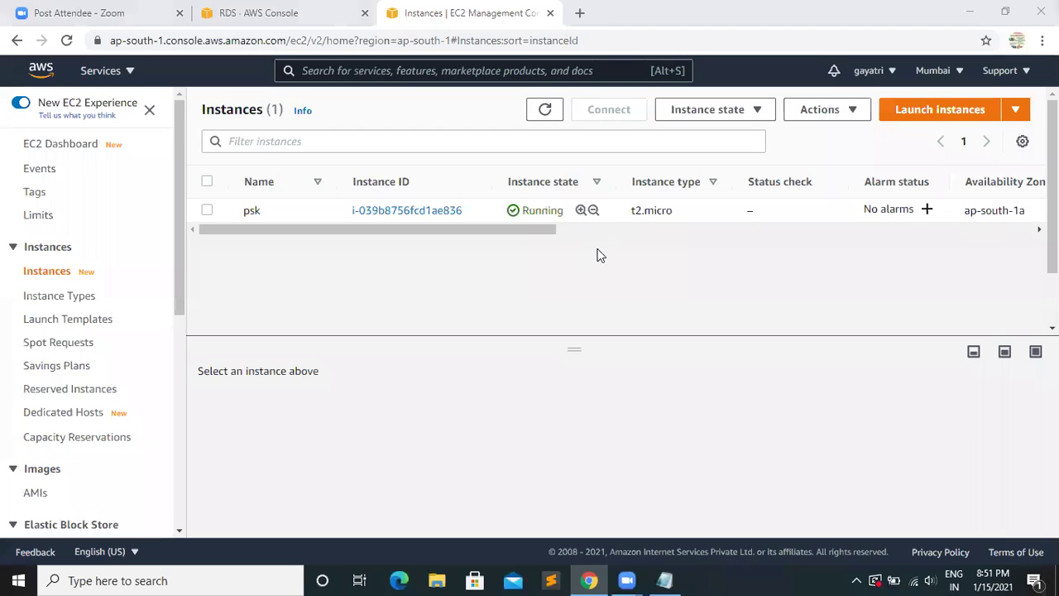
left_click(403, 212)
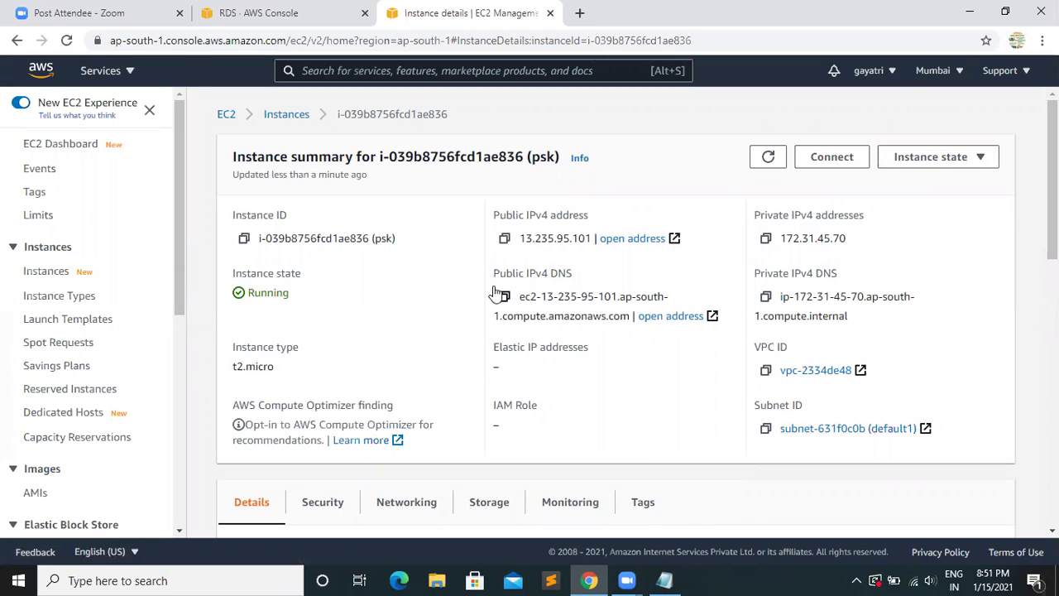
left_click(504, 240)
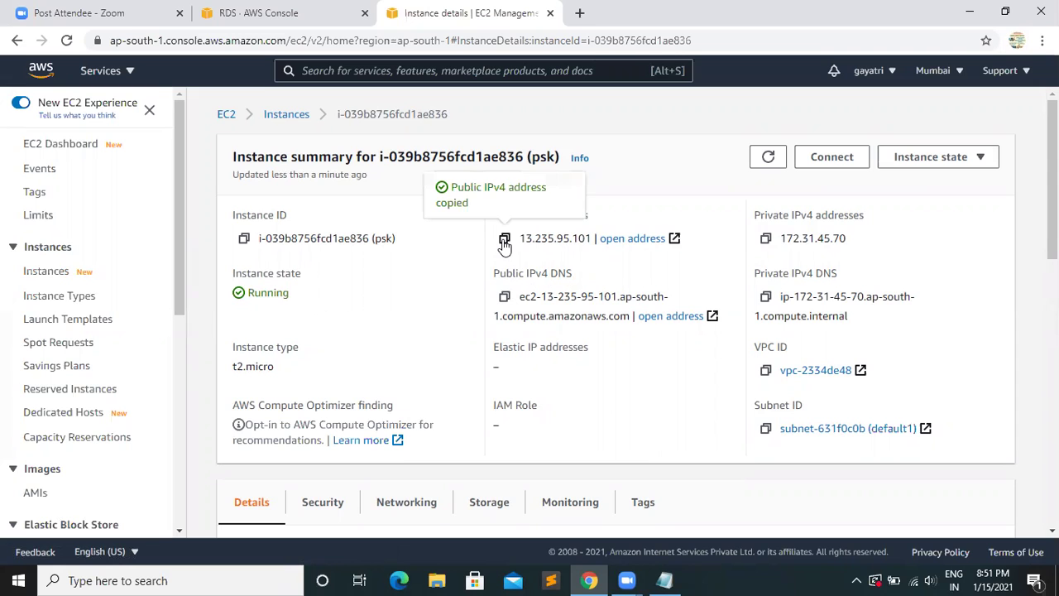
- Start PuTTY and enter host 13.235.95.101
left_click(970, 11)
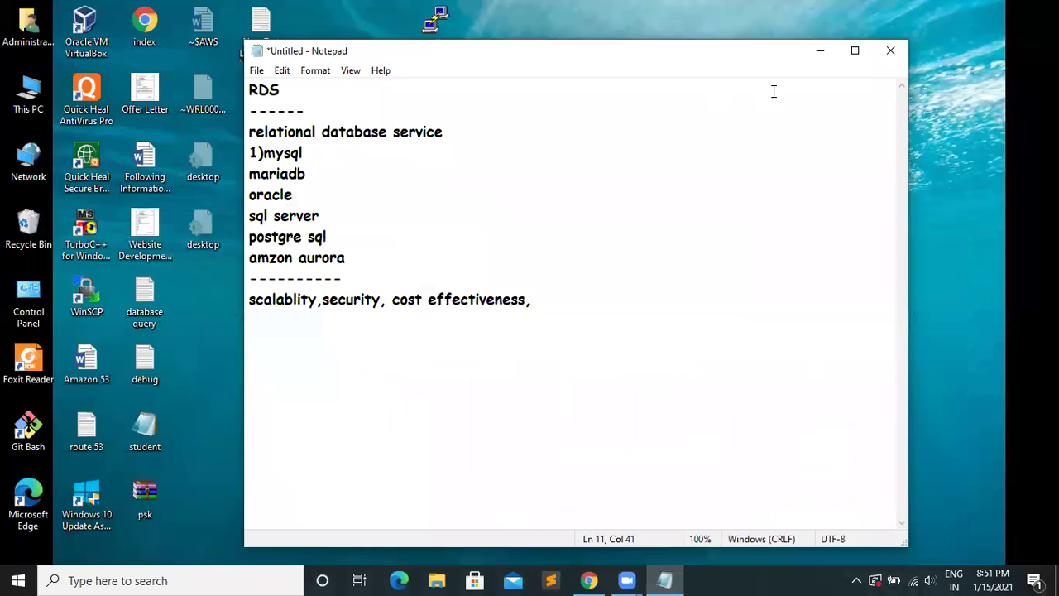
left_click(820, 51)
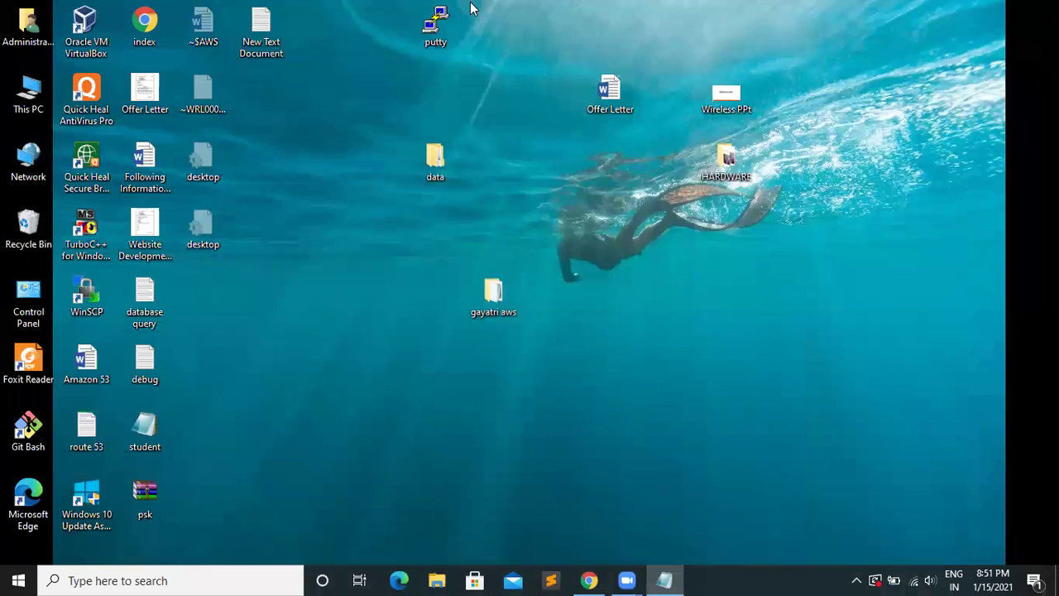
double_click(435, 24)
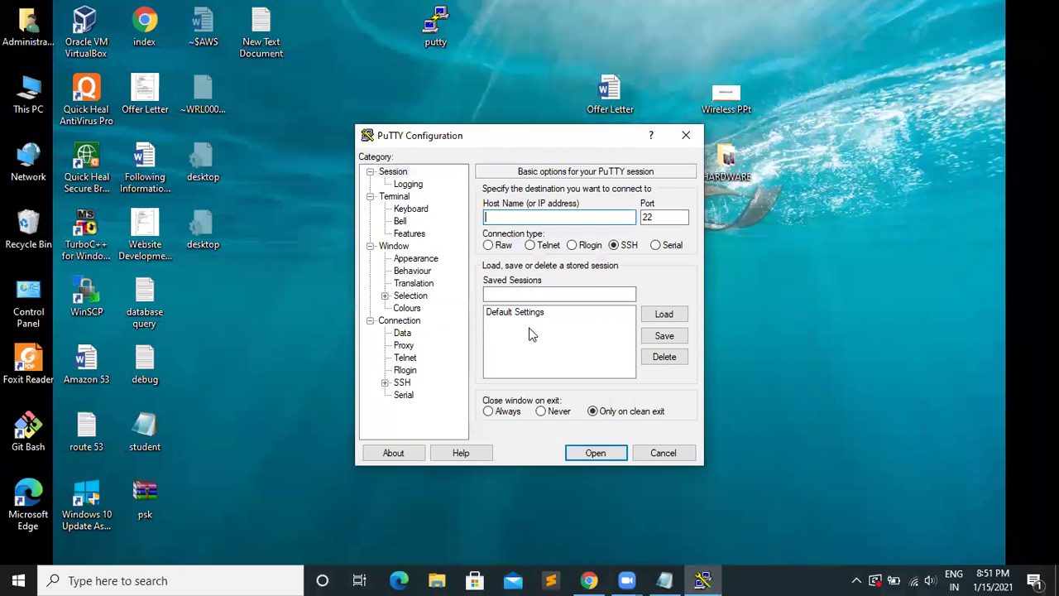
right_click(503, 219)
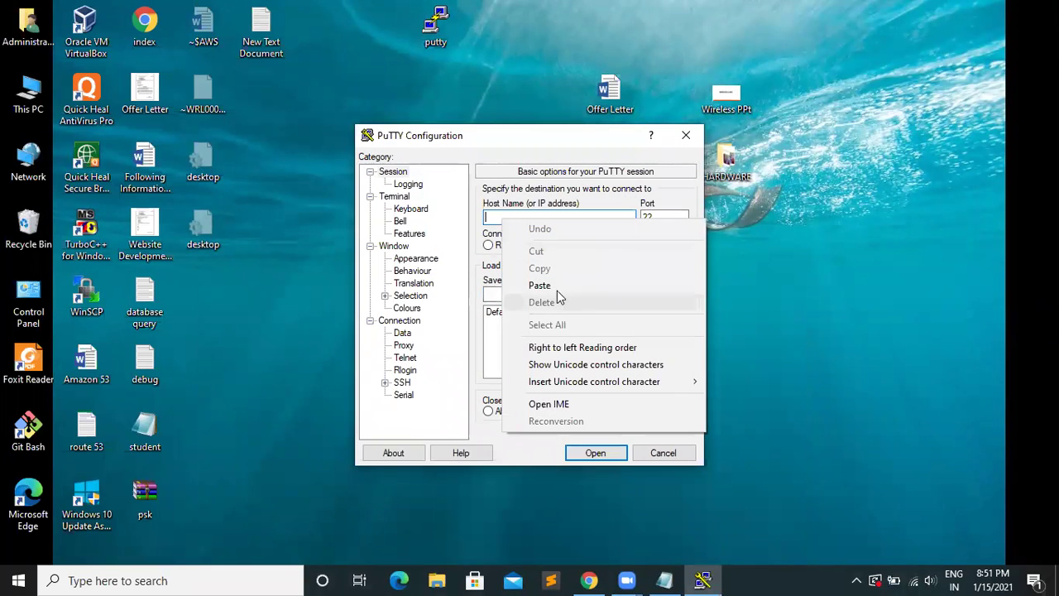
left_click(553, 286)
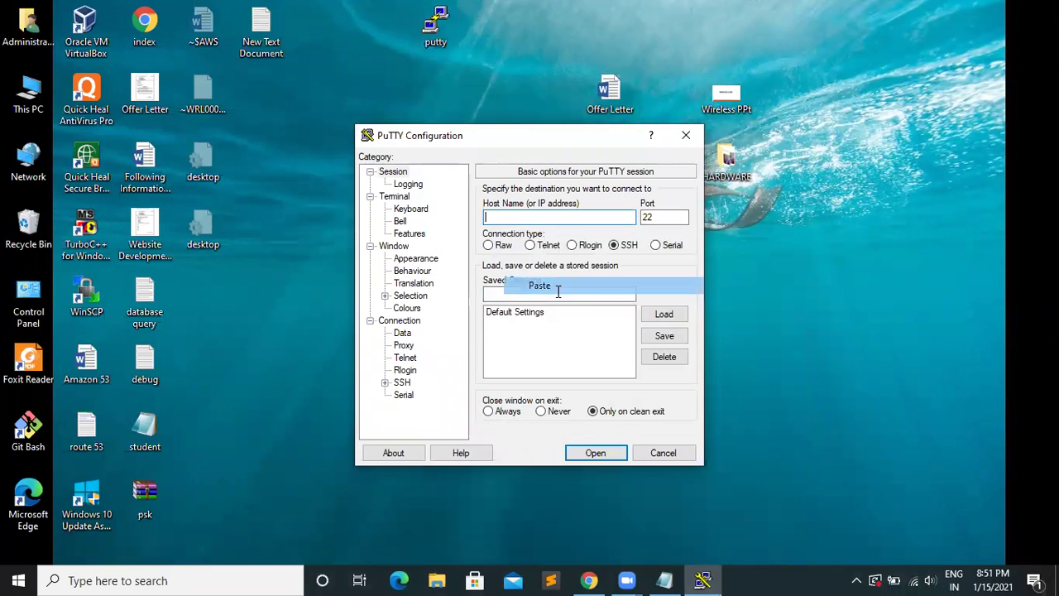
- Set the SSH authentication private key to lamplinux.ppk
left_click(385, 383)
left_click(413, 371)
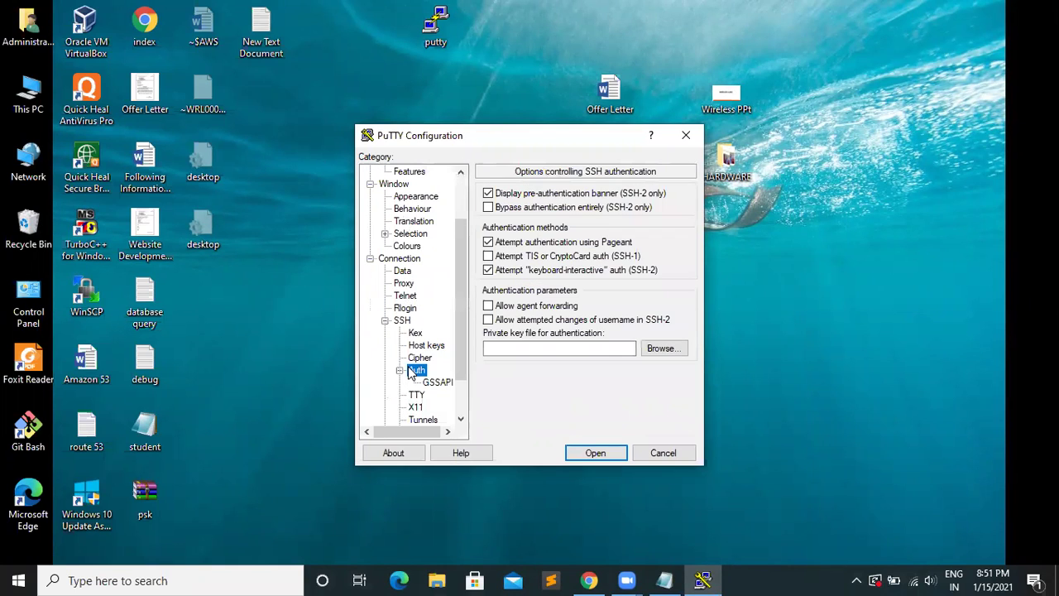
left_click(653, 349)
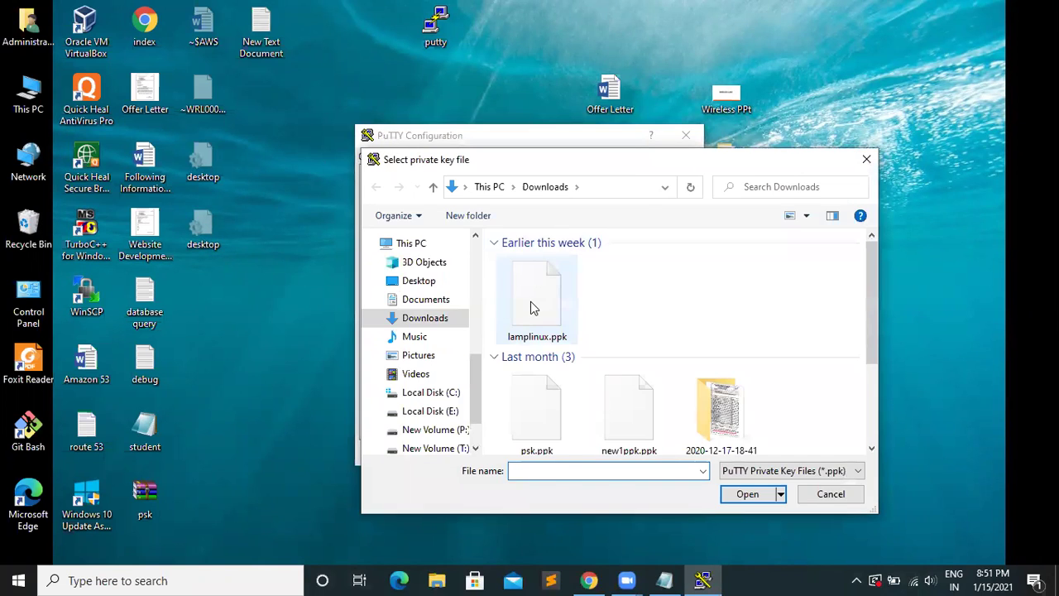
double_click(531, 301)
- Connect, trust the server's host key, and log in as ec2-user
left_click(591, 457)
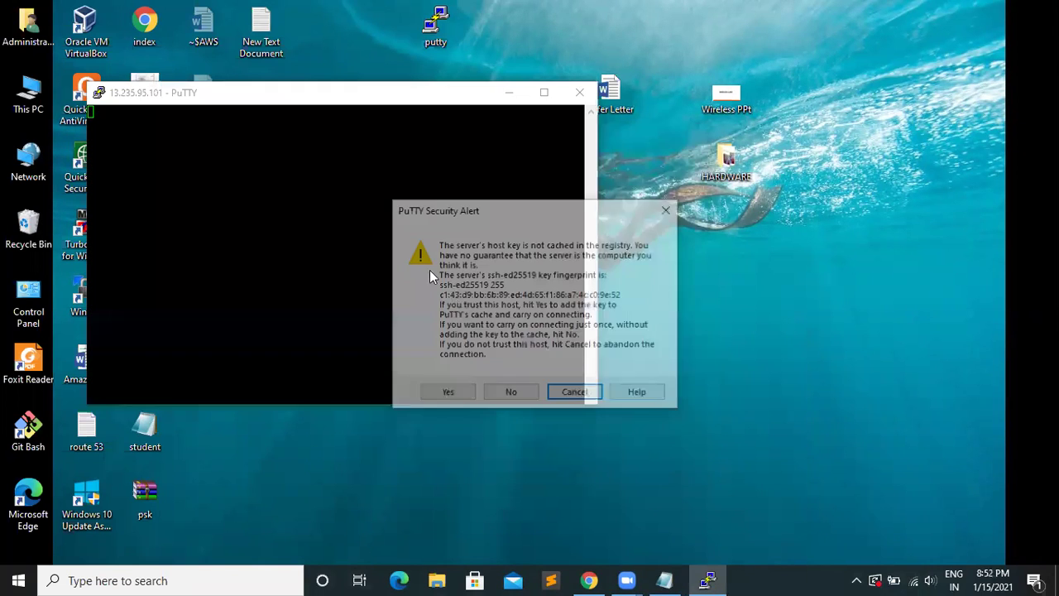
left_click(447, 389)
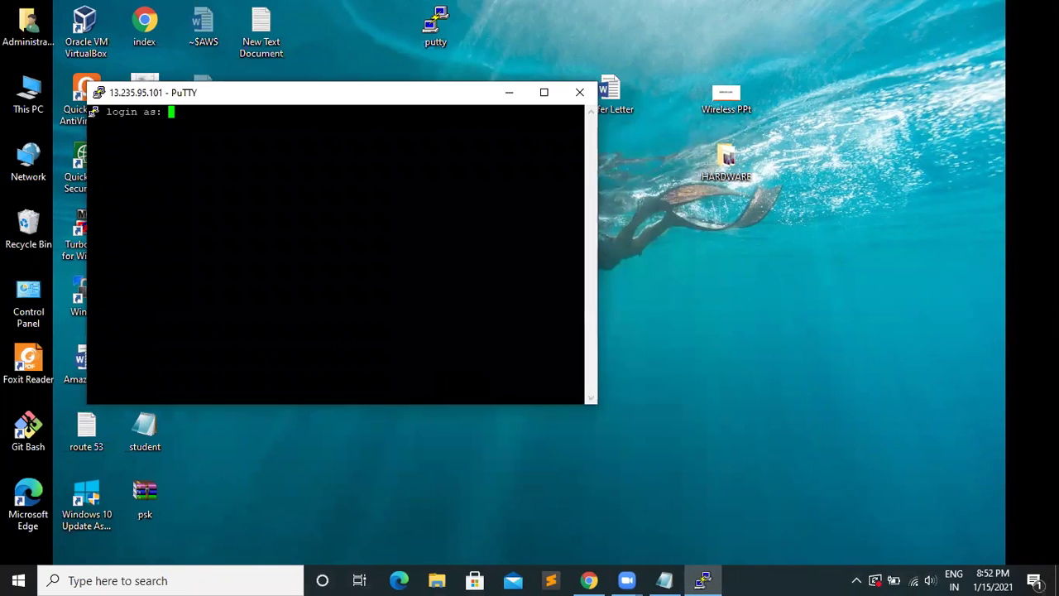
type("ec2-user")
key("Return")
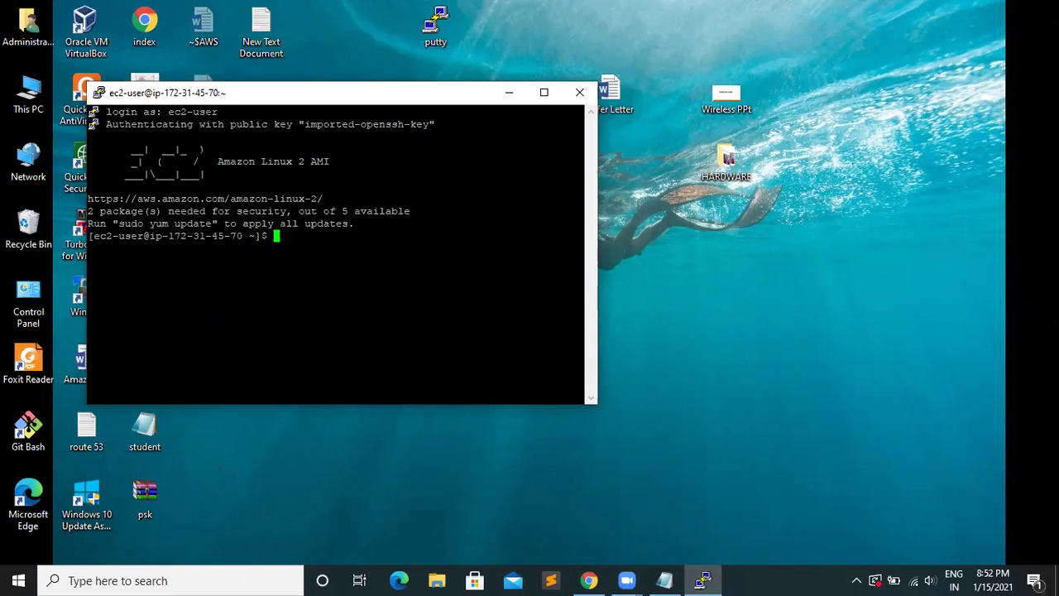
- Become root with sudo su and run yum update -y until it completes
type("sudo su")
key("Return")
type("yu")
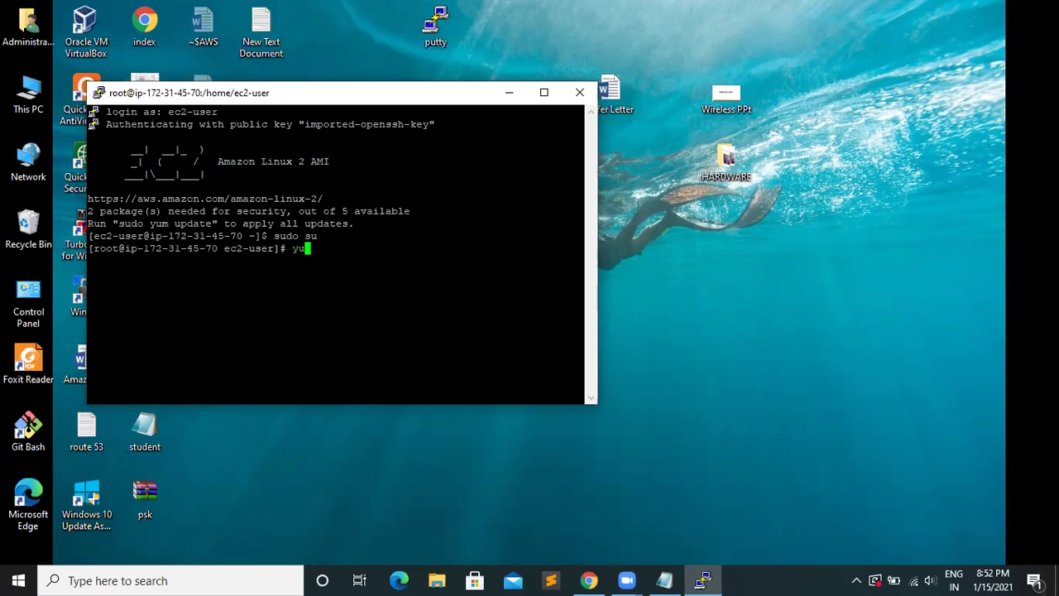
type("m y")
key("BackSpace")
type("update -y")
key("Return")
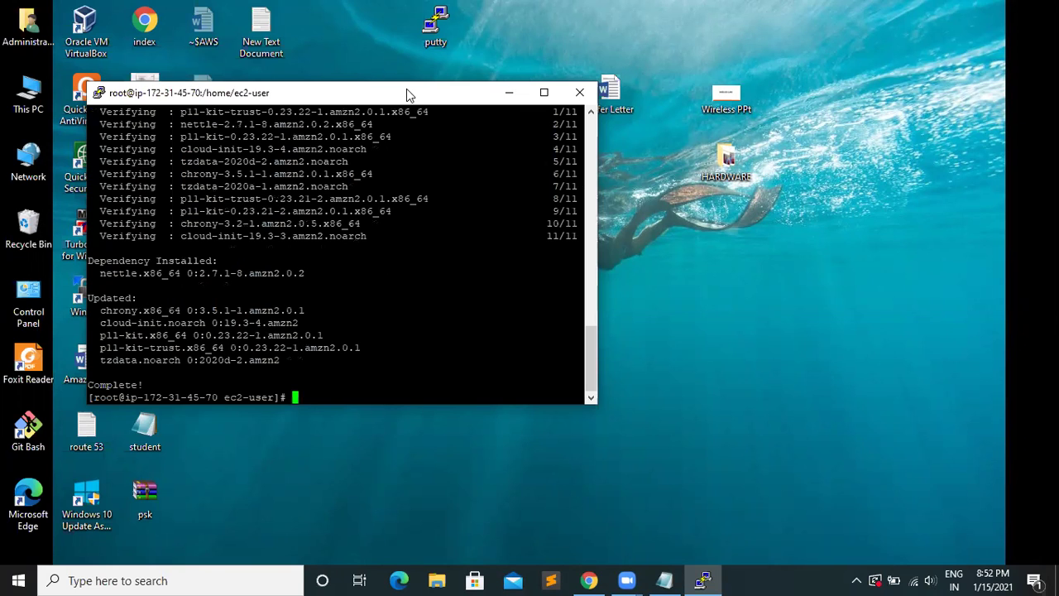
left_click_drag(406, 89, 571, 55)
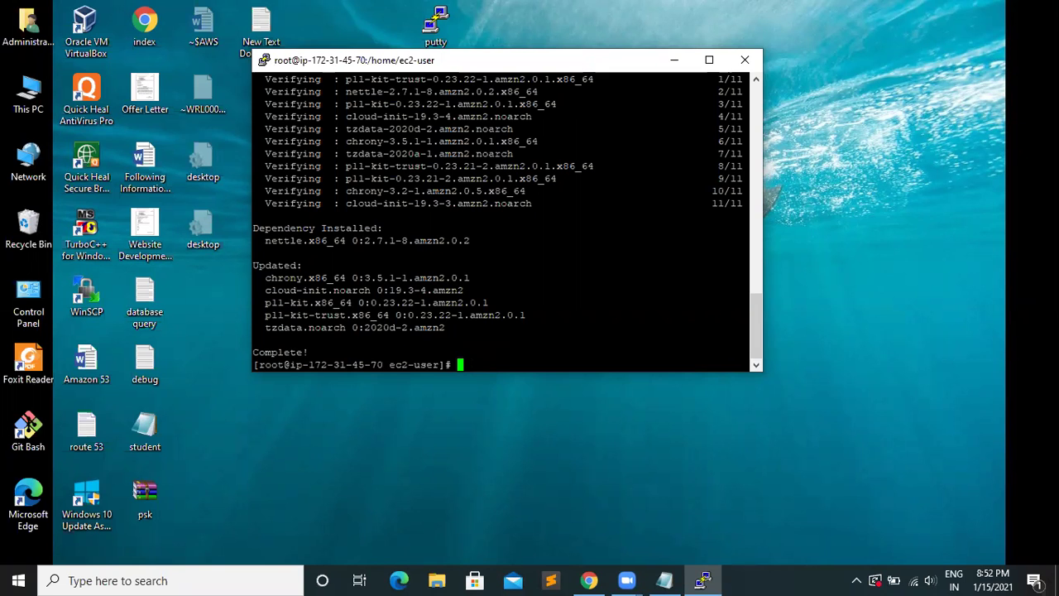
- Return to the RDS Databases page and refresh the database list
left_click(588, 580)
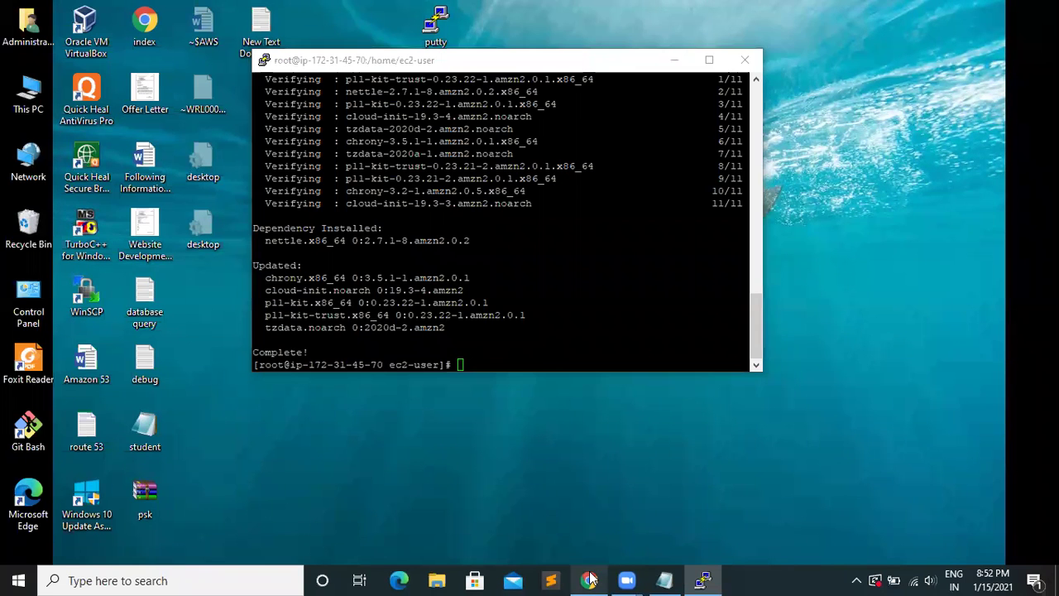
key("ctrl+shift+Tab")
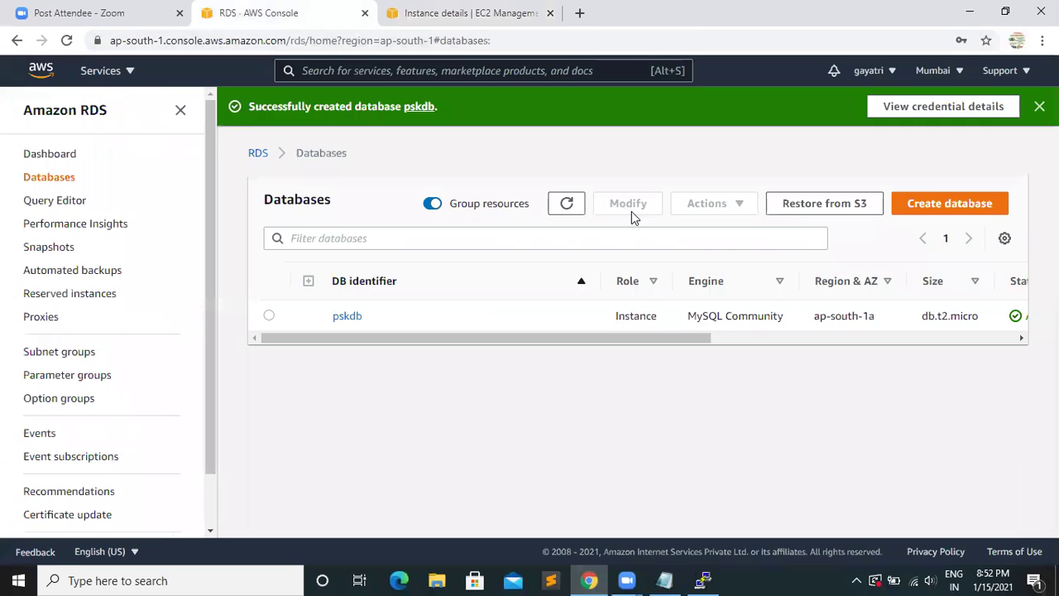
left_click(565, 203)
left_click_drag(587, 340, 712, 339)
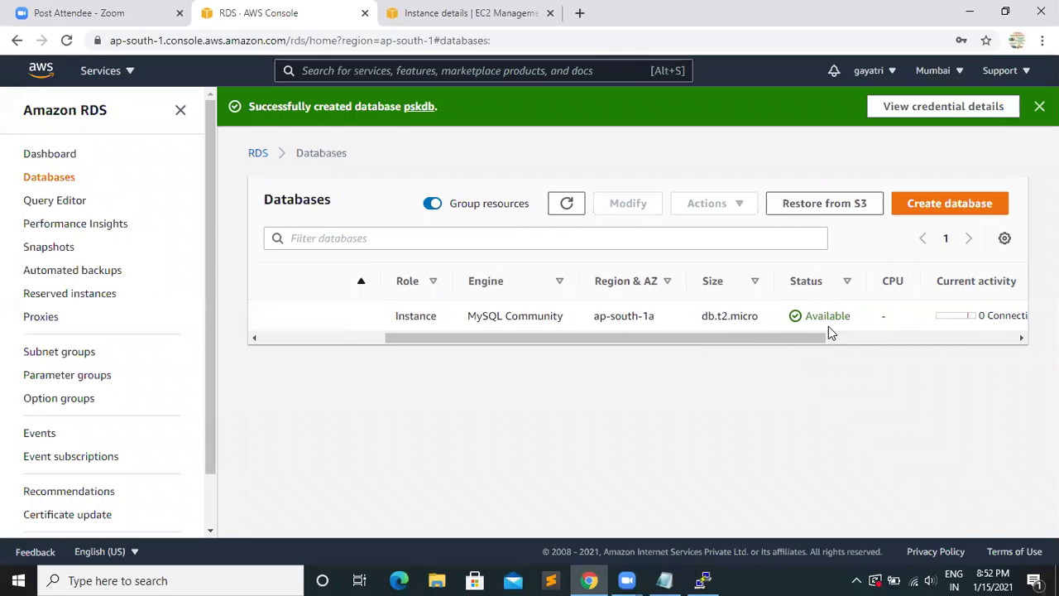
left_click_drag(739, 336, 454, 323)
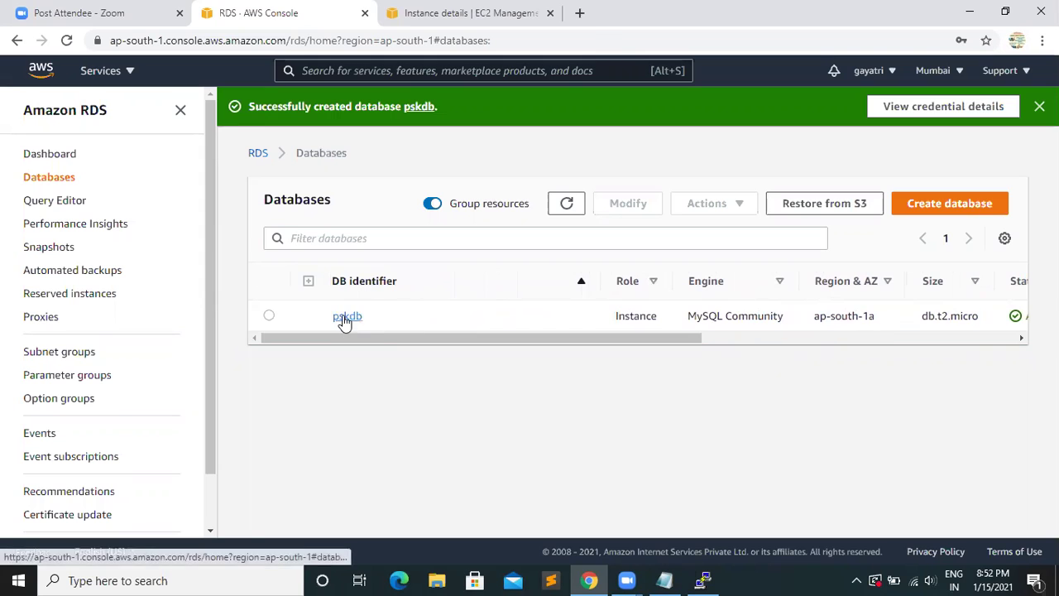
- Open pskdb's details and select its endpoint under Connectivity & security
left_click(347, 318)
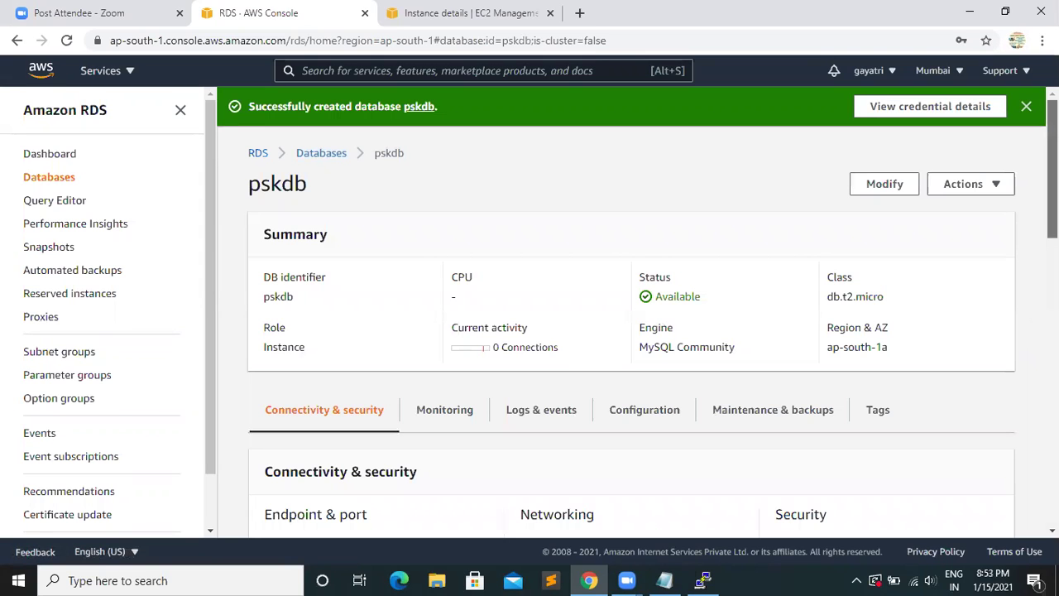
scroll(438, 391, "down", 3)
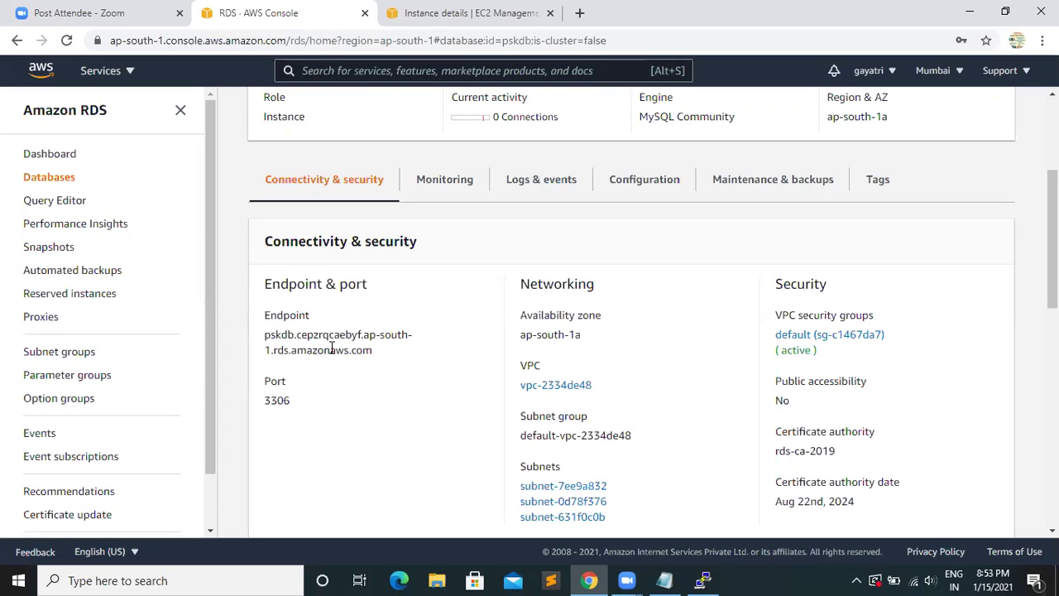
left_click_drag(266, 335, 378, 362)
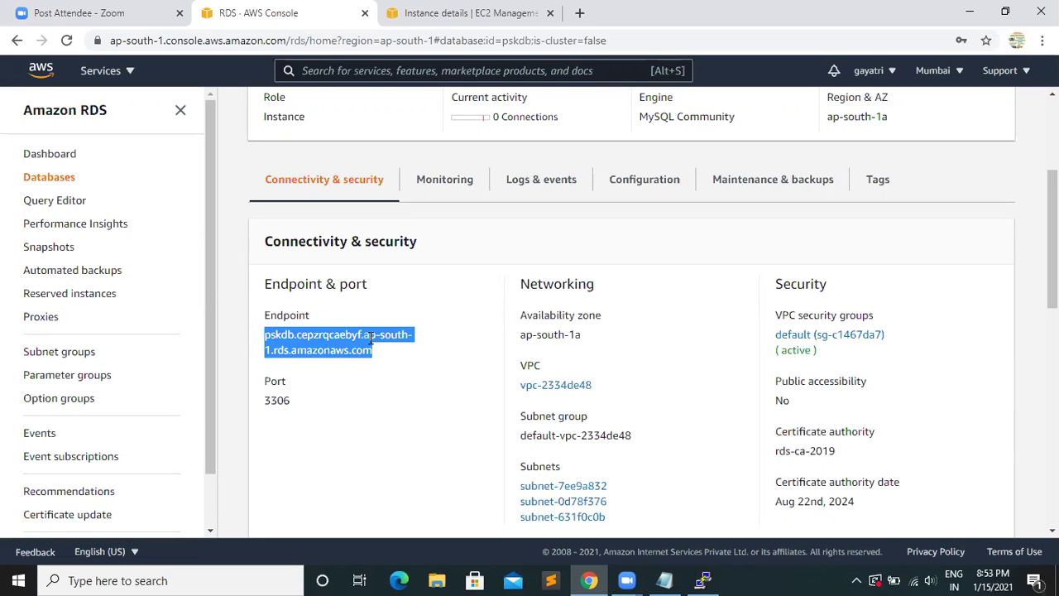
- Copy the pskdb RDS endpoint into a new Notepad note, then return to the PuTTY terminal
right_click(374, 342)
left_click(412, 354)
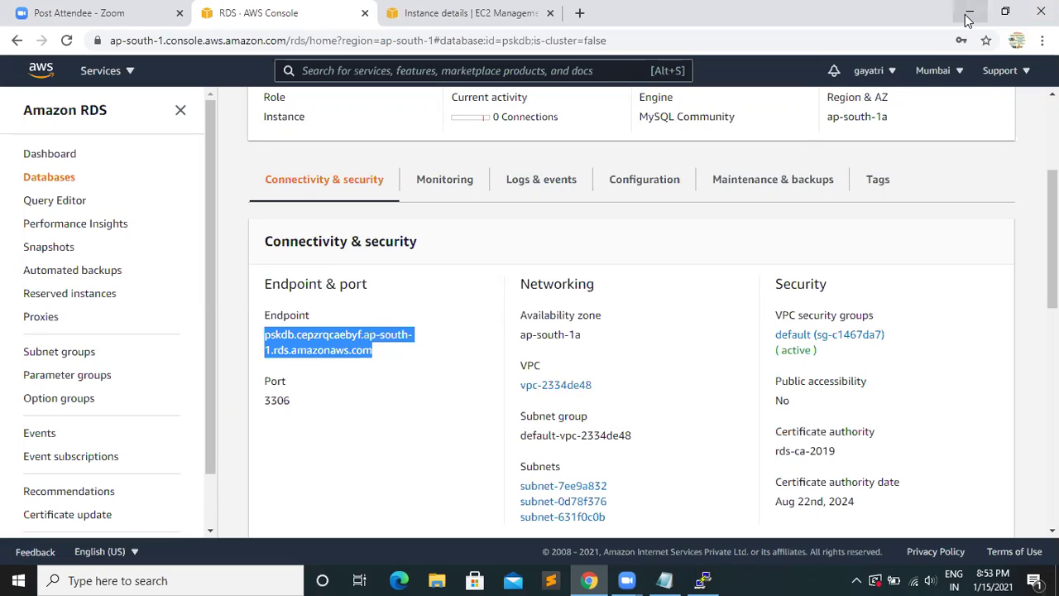
key("super+r")
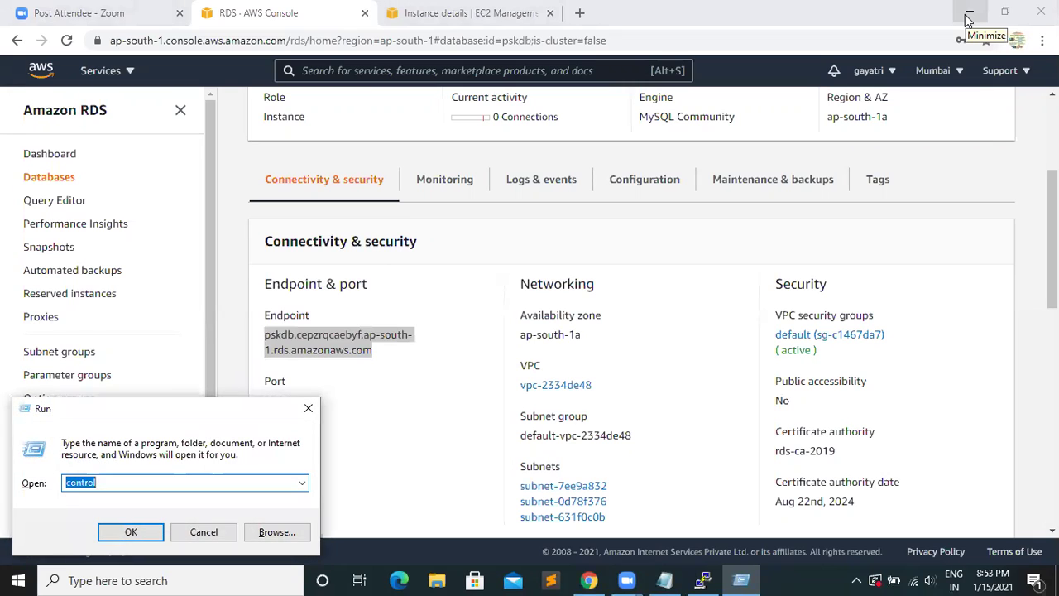
type("notepad")
key("Return")
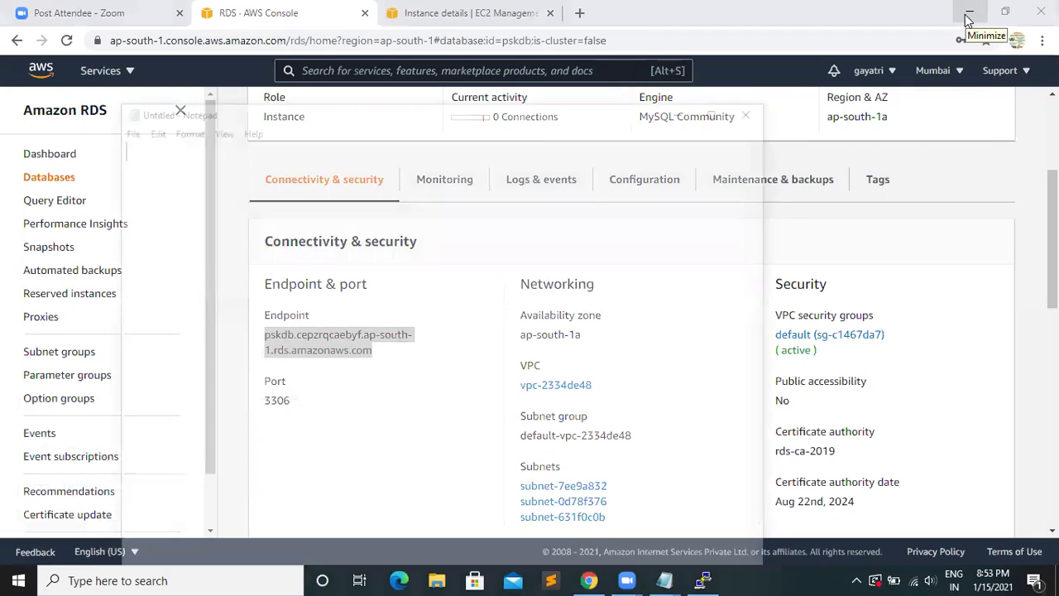
key("ctrl+v")
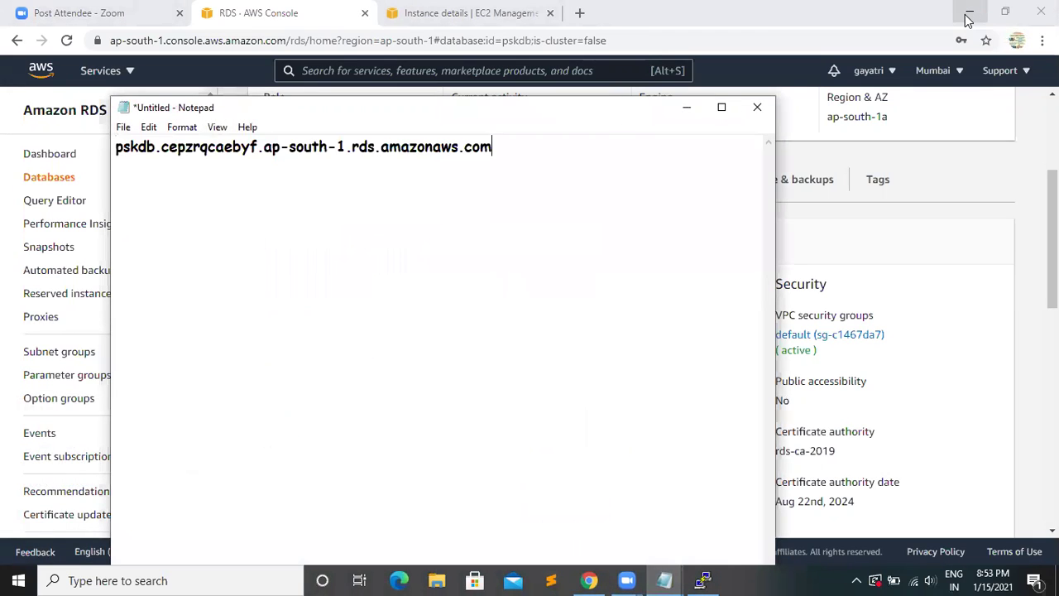
left_click(685, 109)
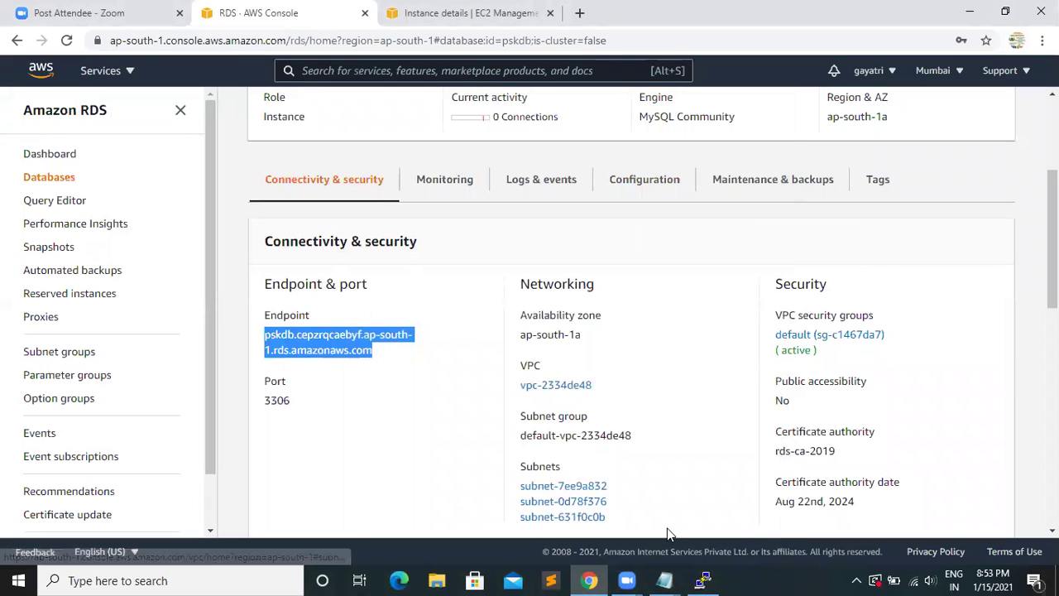
left_click(703, 580)
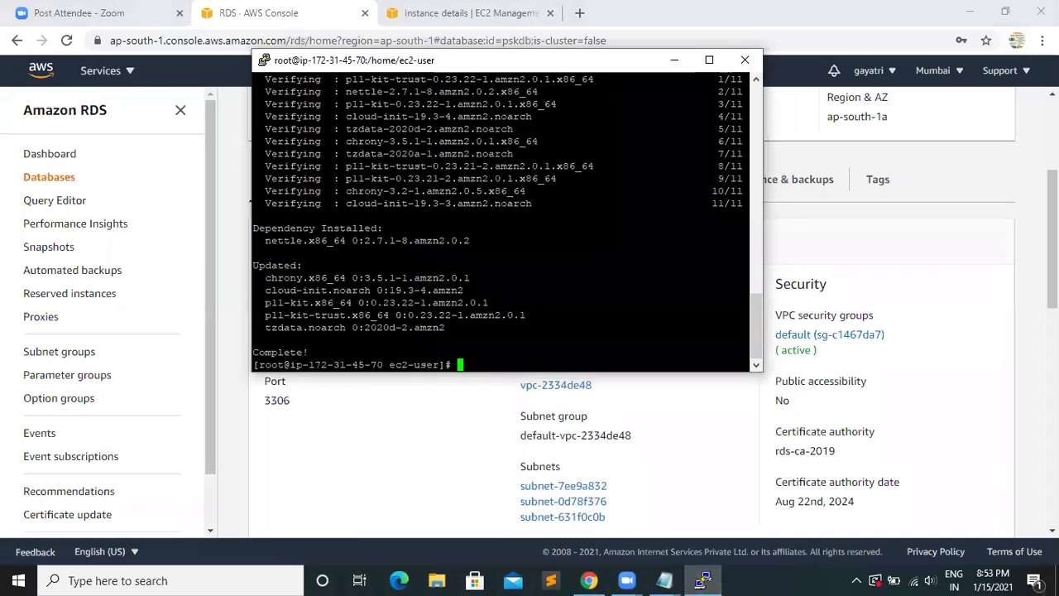
- Install the MySQL client (mariadb) with yum install mysql, then attempt yum install http
left_click(707, 62)
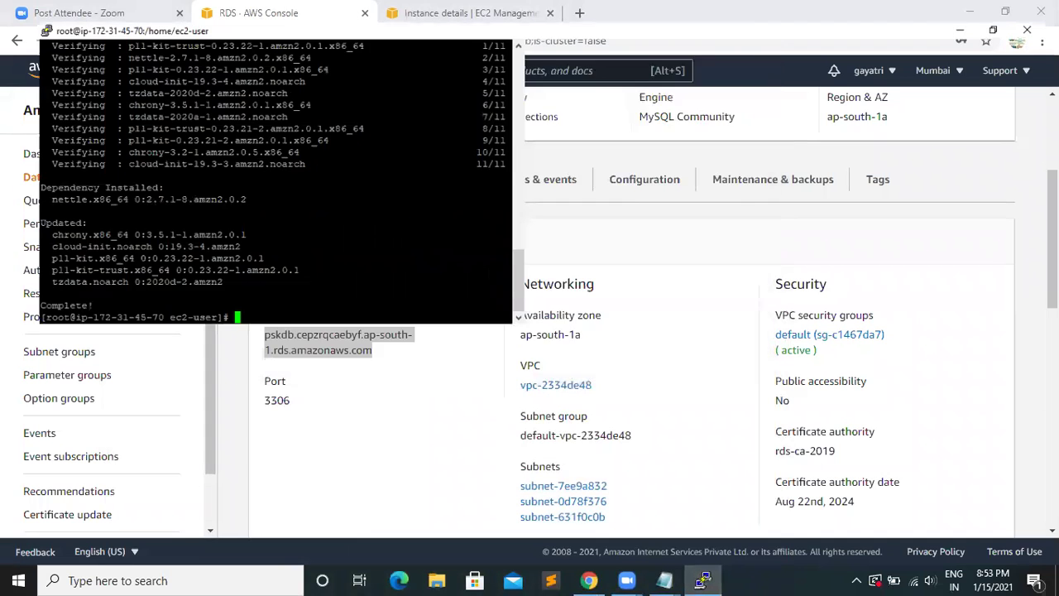
type("yum")
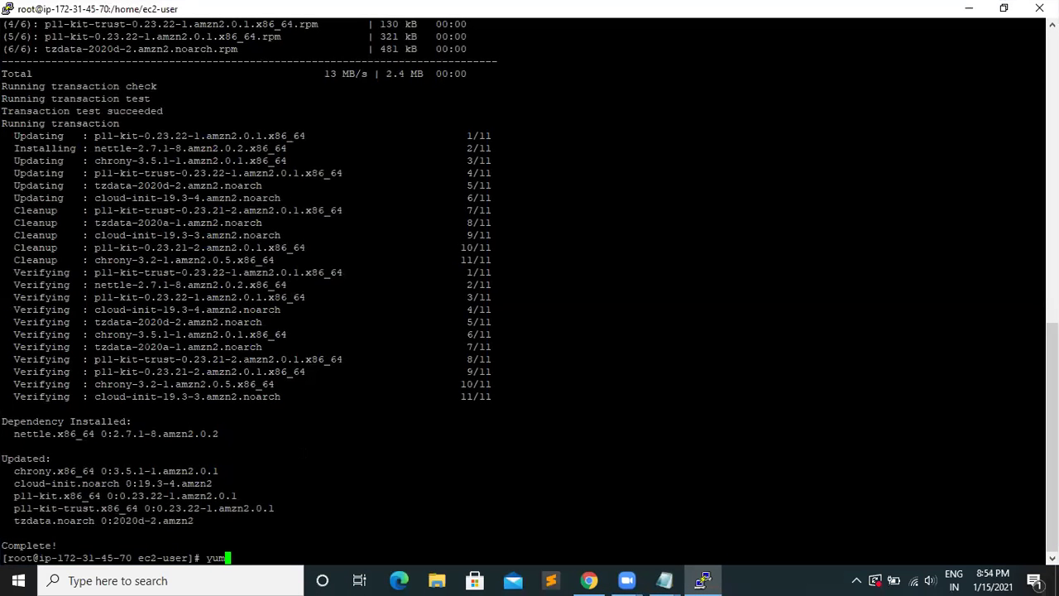
type(" install mysql")
key("Return")
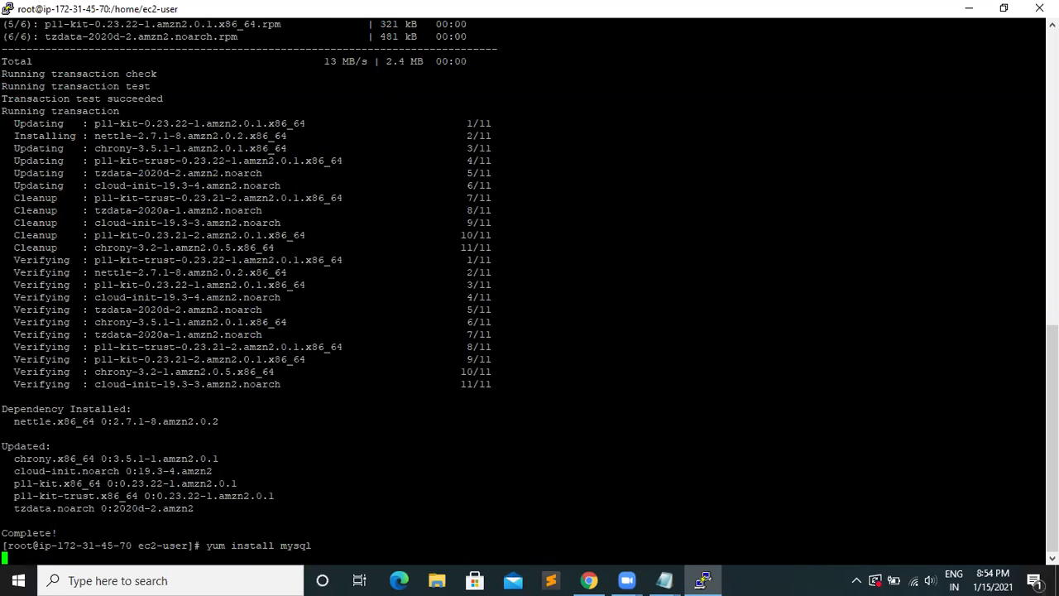
type("y")
key("Return")
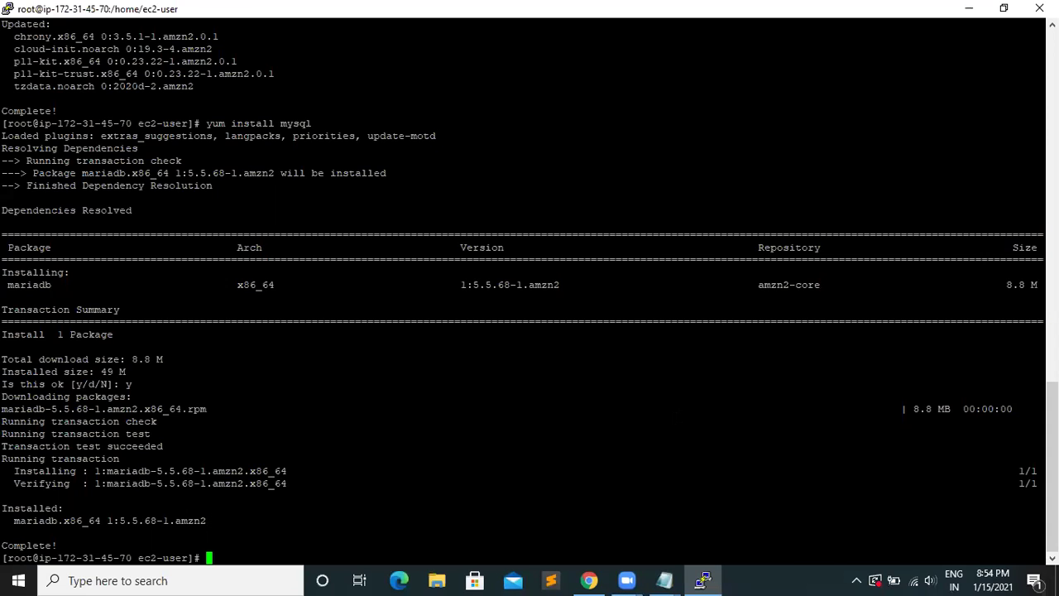
type("yum install http")
key("Return")
- Correct the previous command to yum install httpd and install httpd with its dependencies
key("Up")
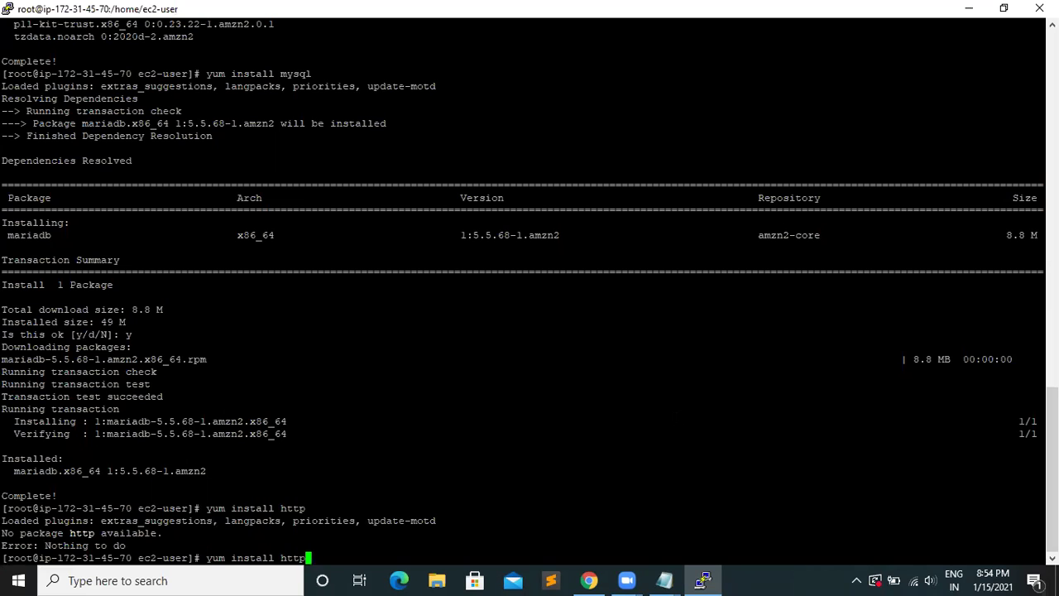
type("d")
key("Return")
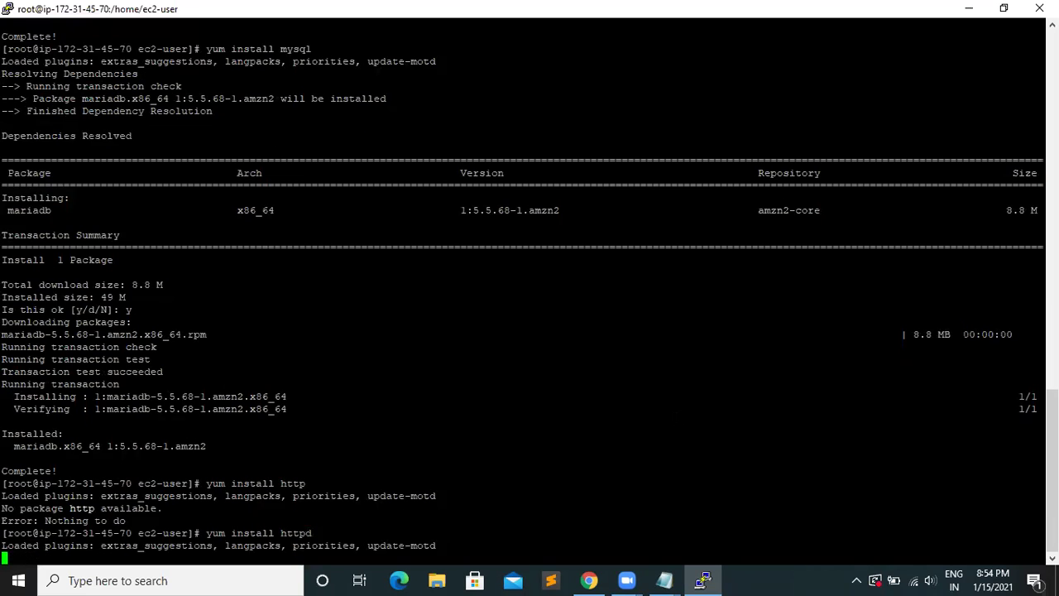
type("y")
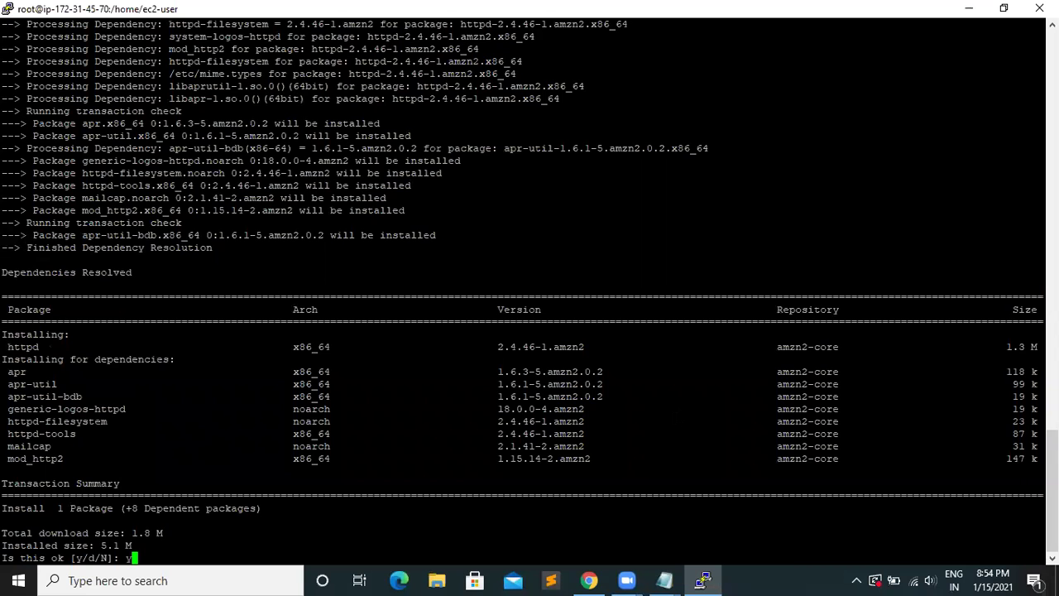
key("Return")
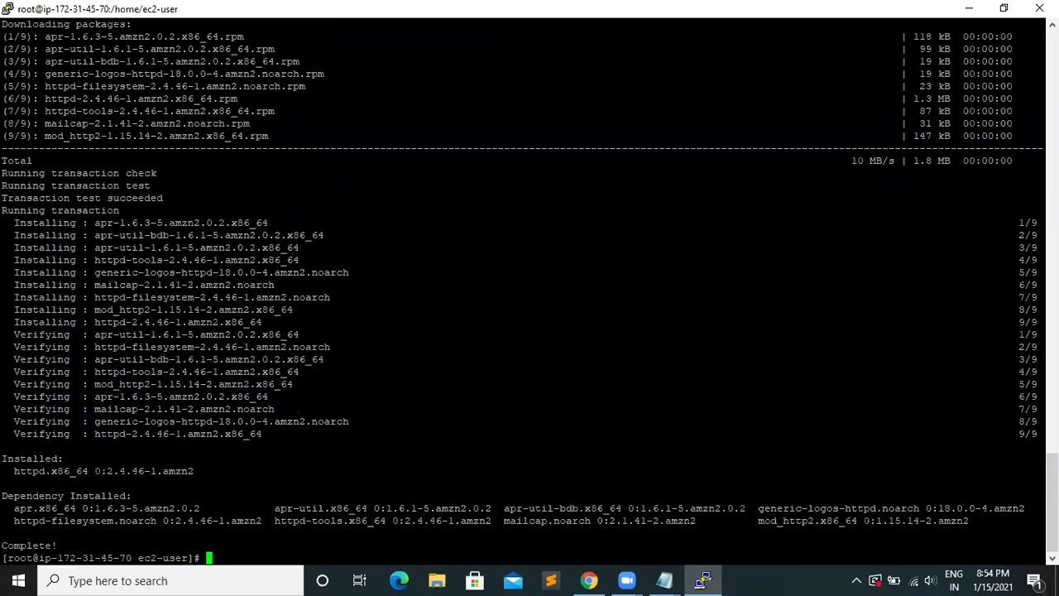
- Restart the Apache web server with service httpd restart
type("ser")
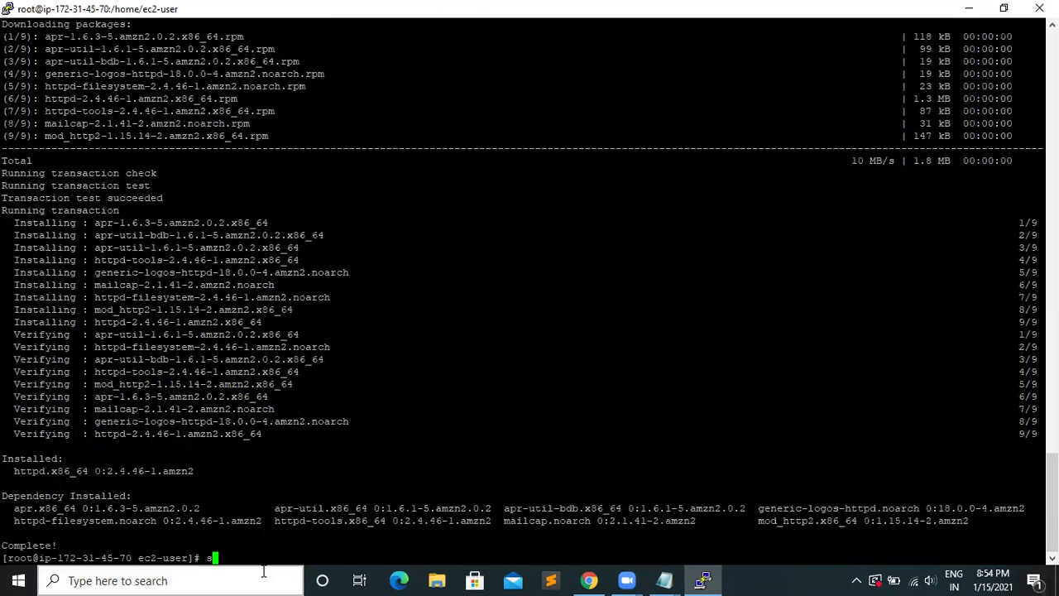
type("vice httpd restart")
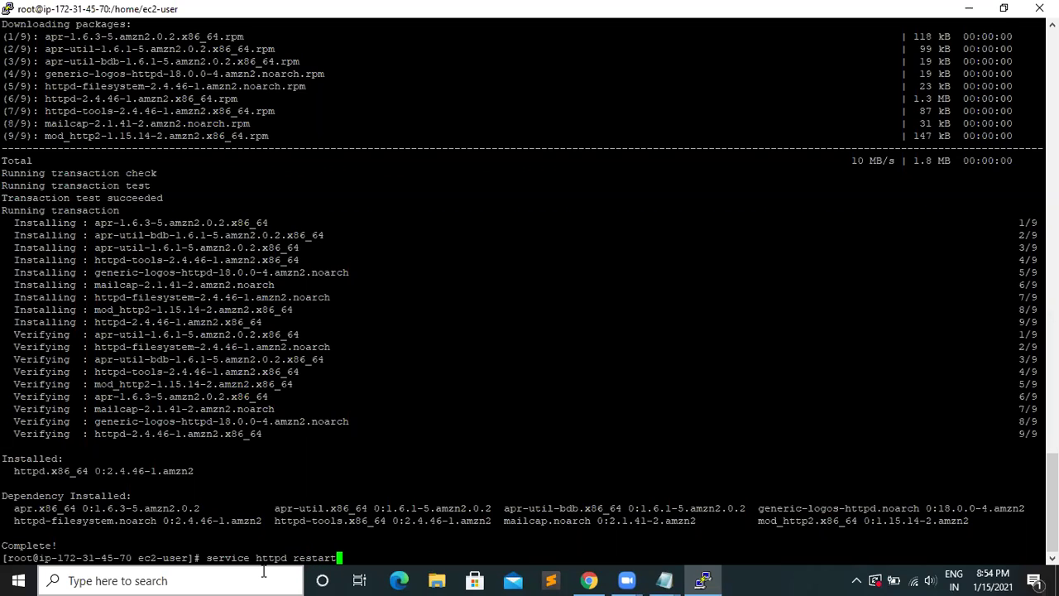
key("Return")
key("Up")
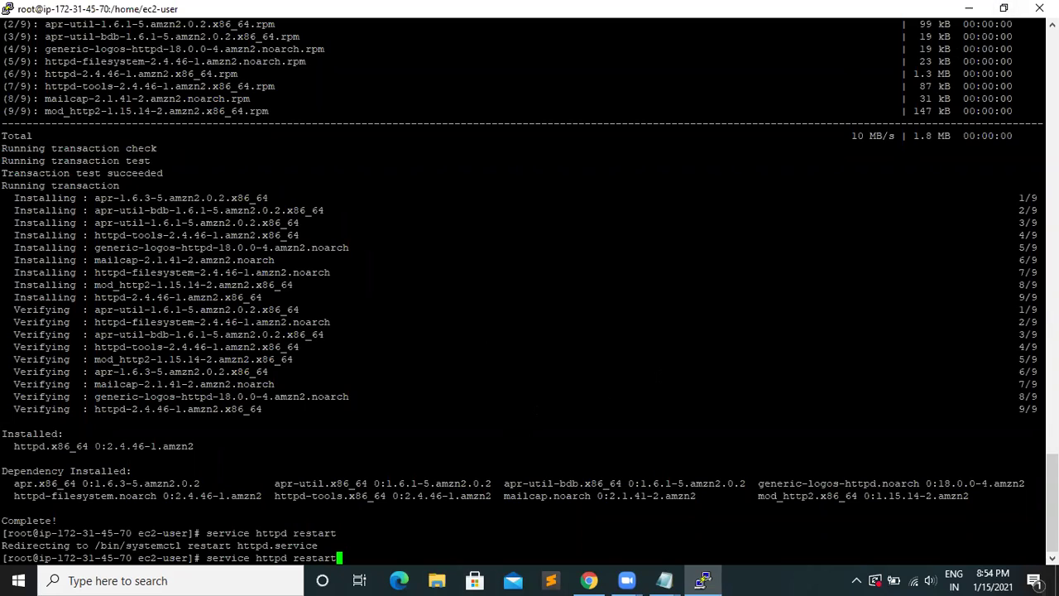
key("BackSpace")
key("BackSpace")
key("BackSpace")
key("BackSpace")
key("BackSpace")
key("BackSpace")
key("BackSpace")
key("BackSpace")
key("BackSpace")
key("BackSpace")
key("BackSpace")
key("BackSpace")
key("BackSpace")
key("BackSpace")
key("BackSpace")
key("BackSpace")
key("BackSpace")
key("BackSpace")
key("BackSpace")
key("BackSpace")
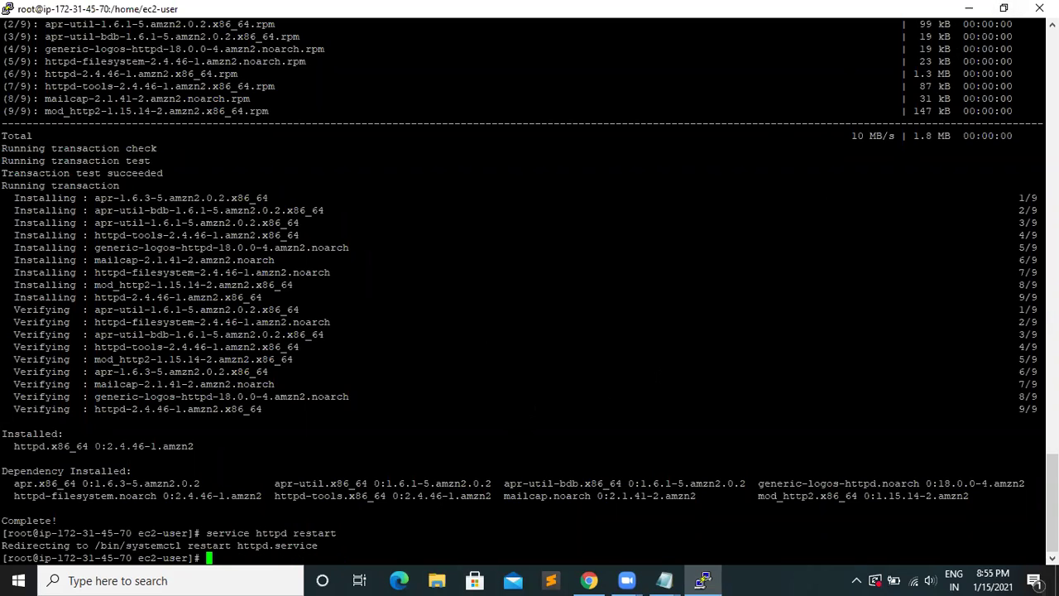
- Open the sql login notes file in the gayatri aws folder and copy 'mysql -h'
left_click(969, 8)
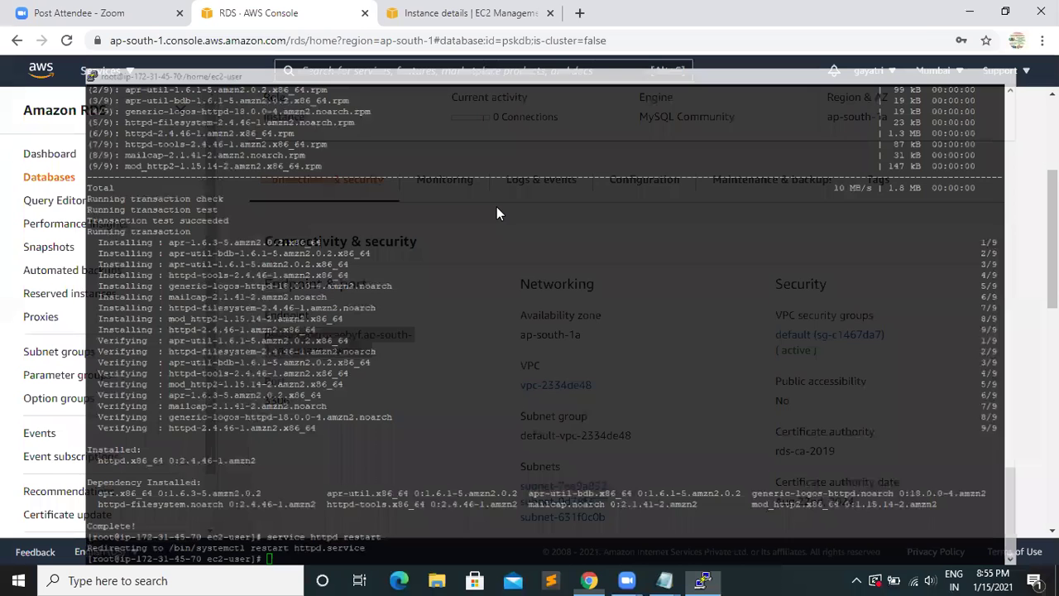
left_click(969, 12)
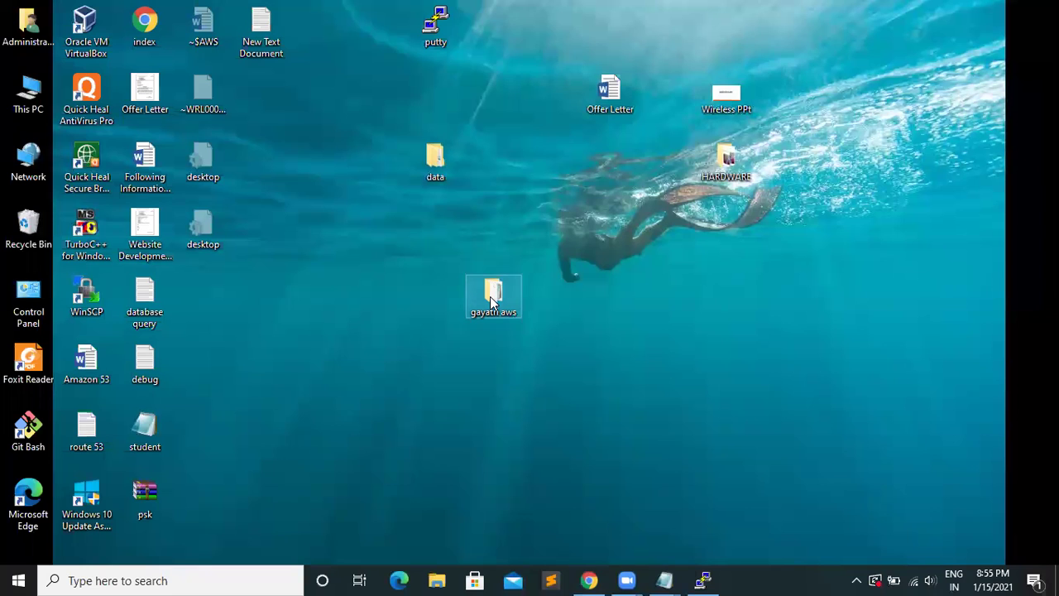
double_click(490, 297)
double_click(196, 140)
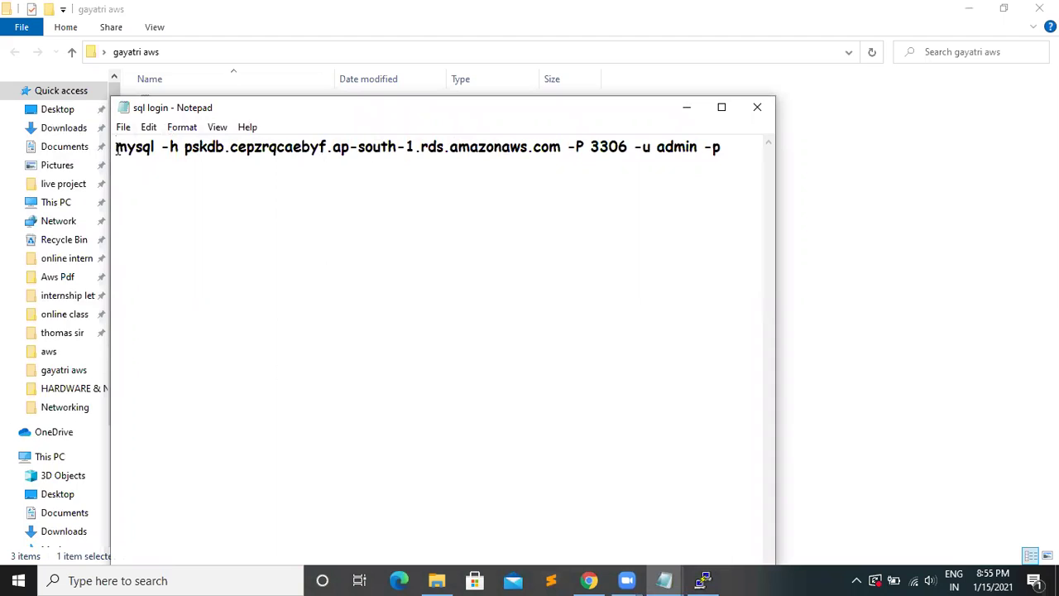
left_click_drag(117, 149, 176, 147)
right_click(175, 147)
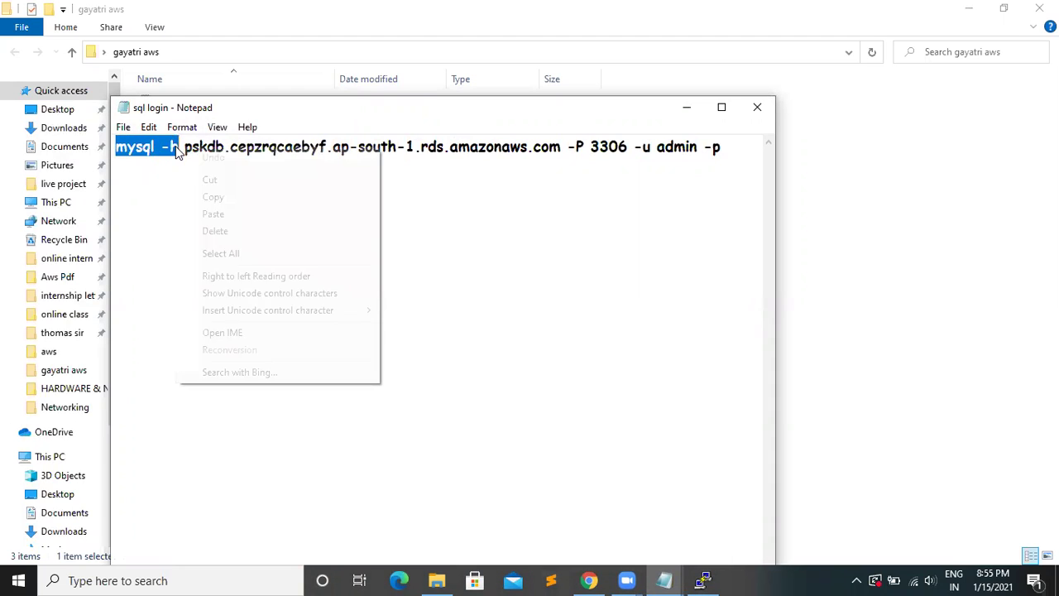
left_click(231, 202)
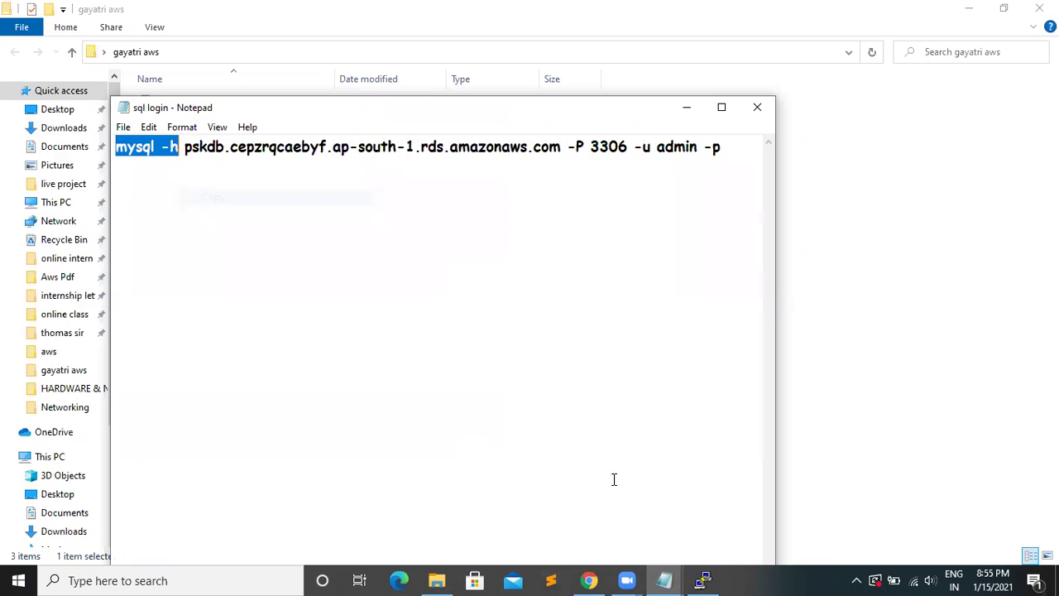
- Clear the PuTTY terminal and type mysql -h at the prompt
left_click(702, 580)
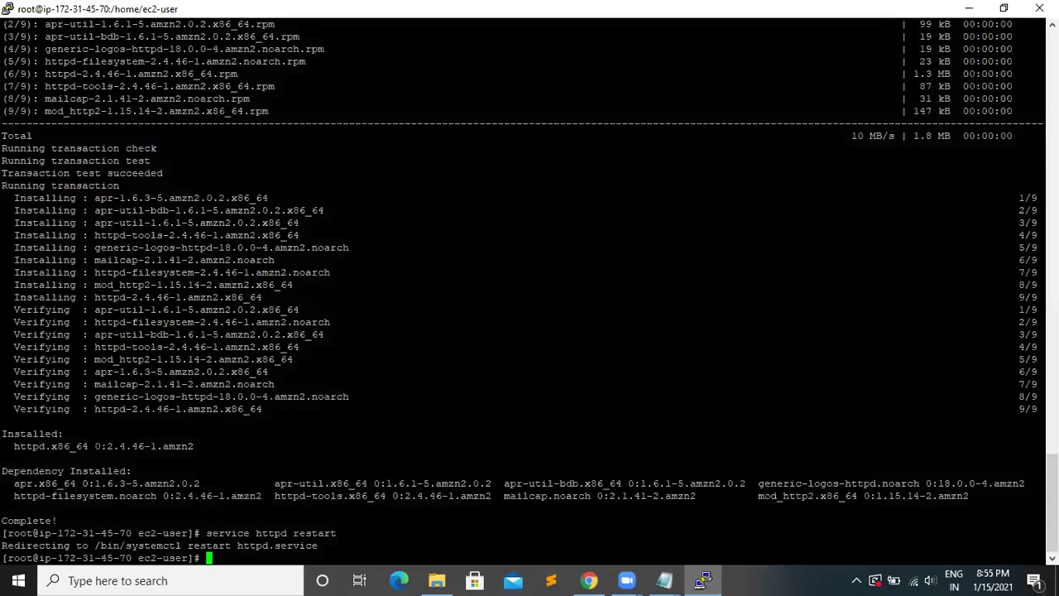
type("cle")
type("er")
key("Return")
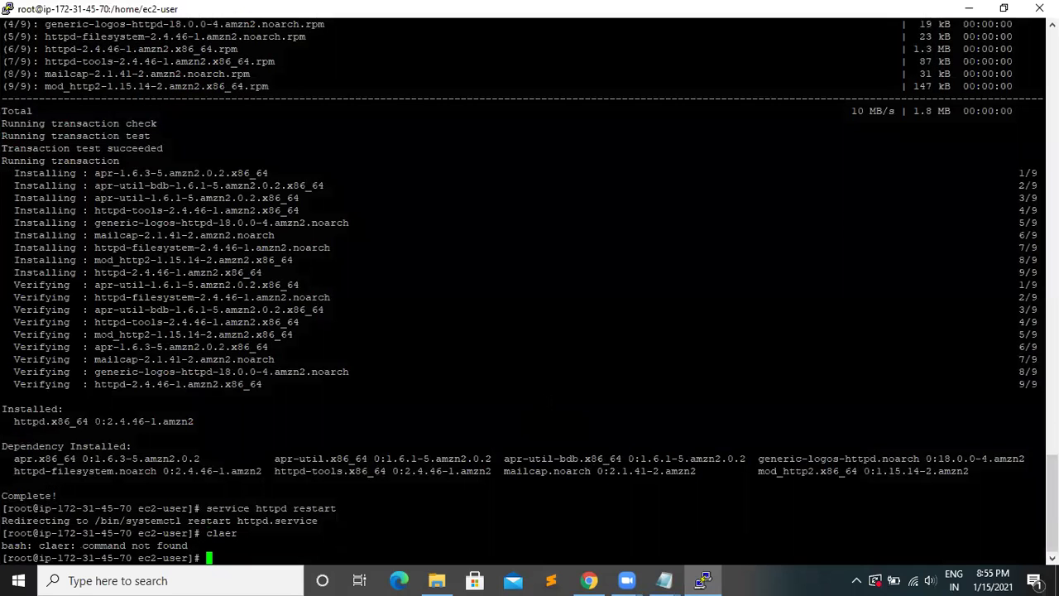
type("clear")
key("Return")
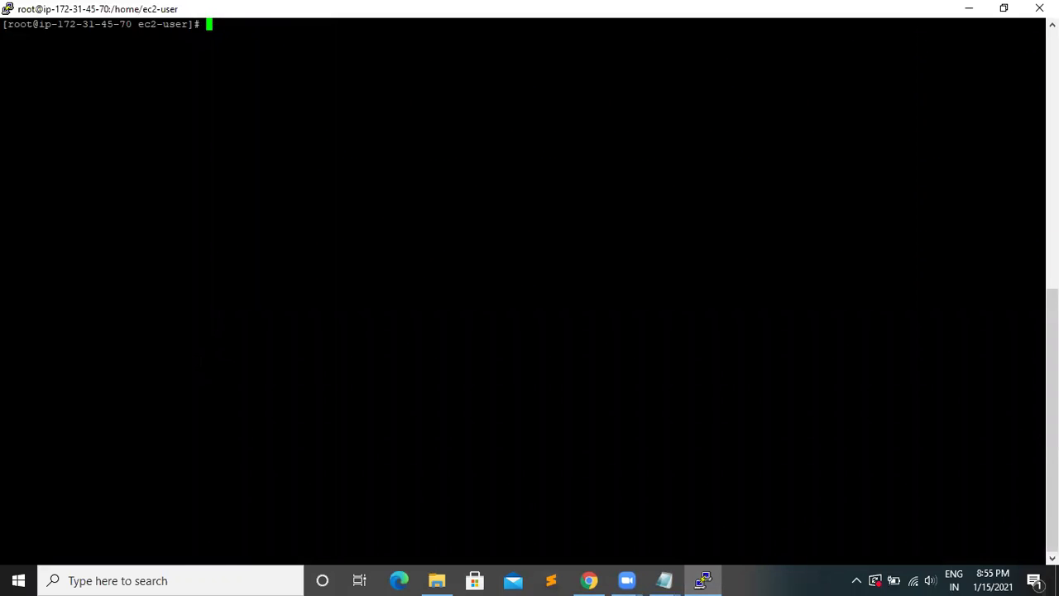
type("mysql -h")
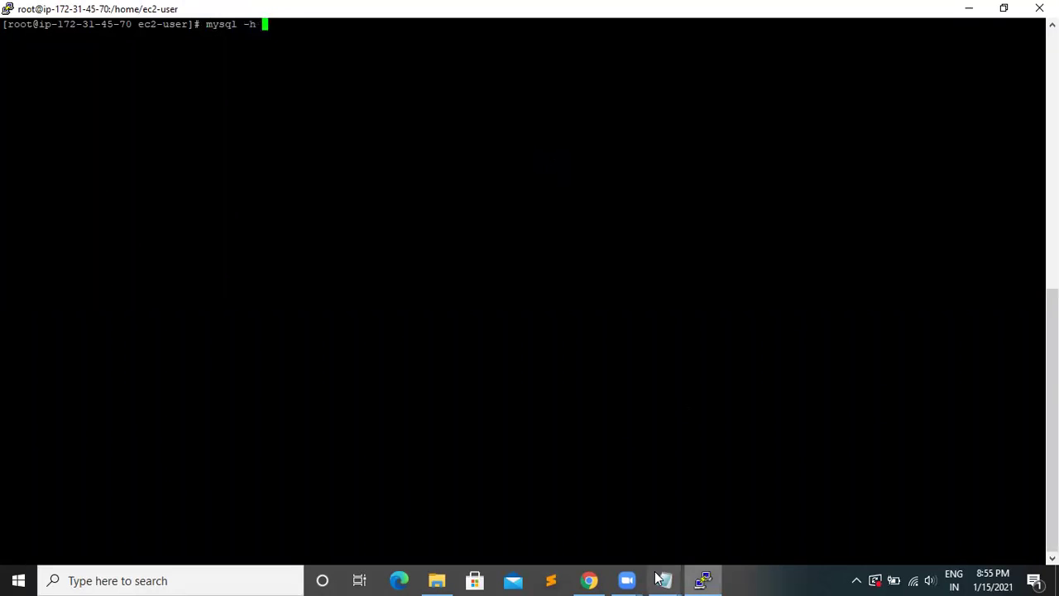
- Copy the RDS hostname from the notes and paste it after mysql -h
mouse_move(664, 580)
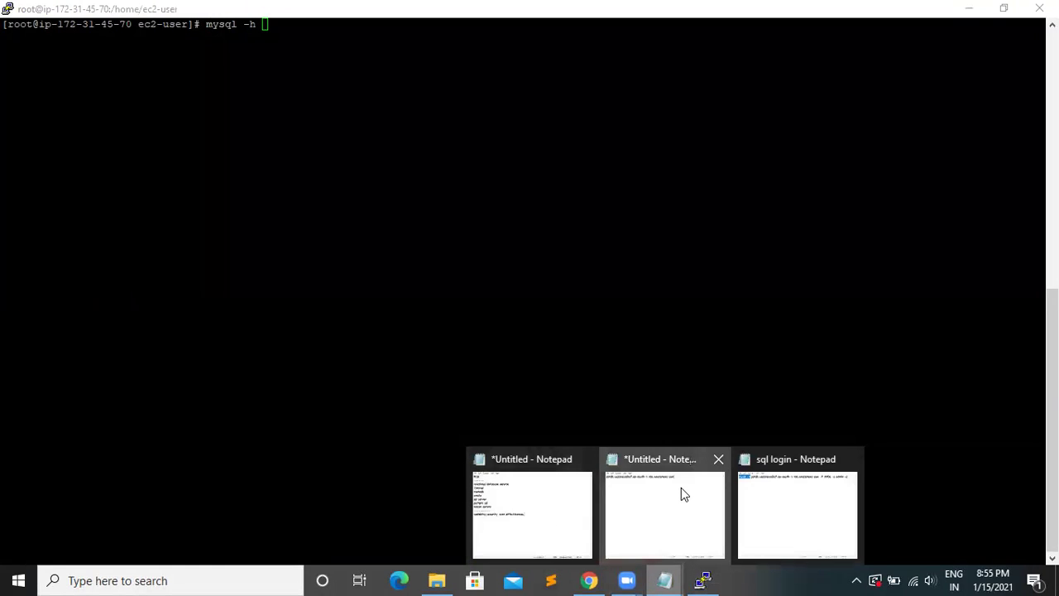
left_click(680, 494)
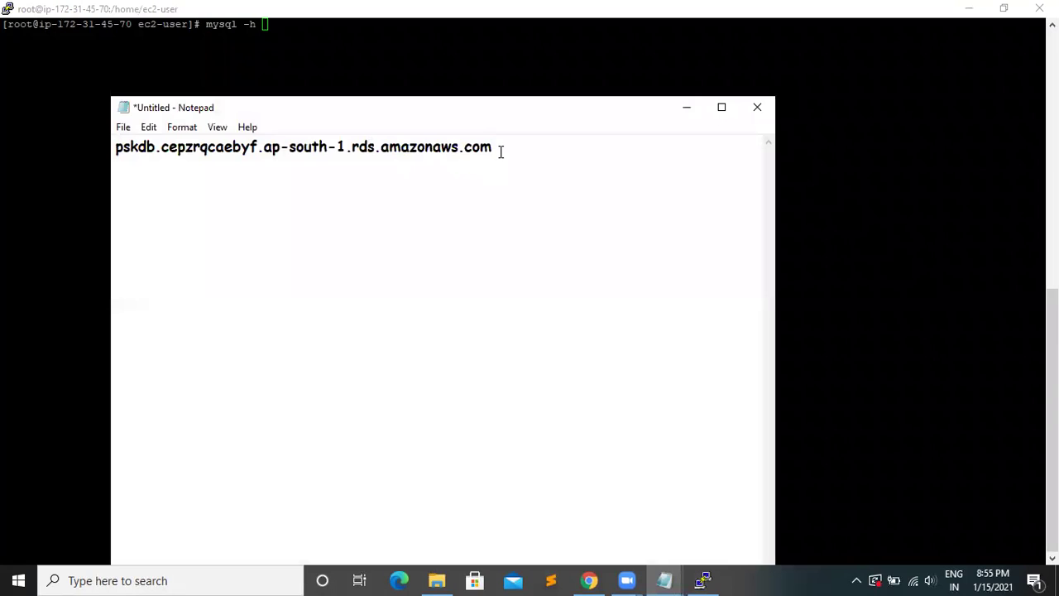
left_click_drag(501, 151, 113, 153)
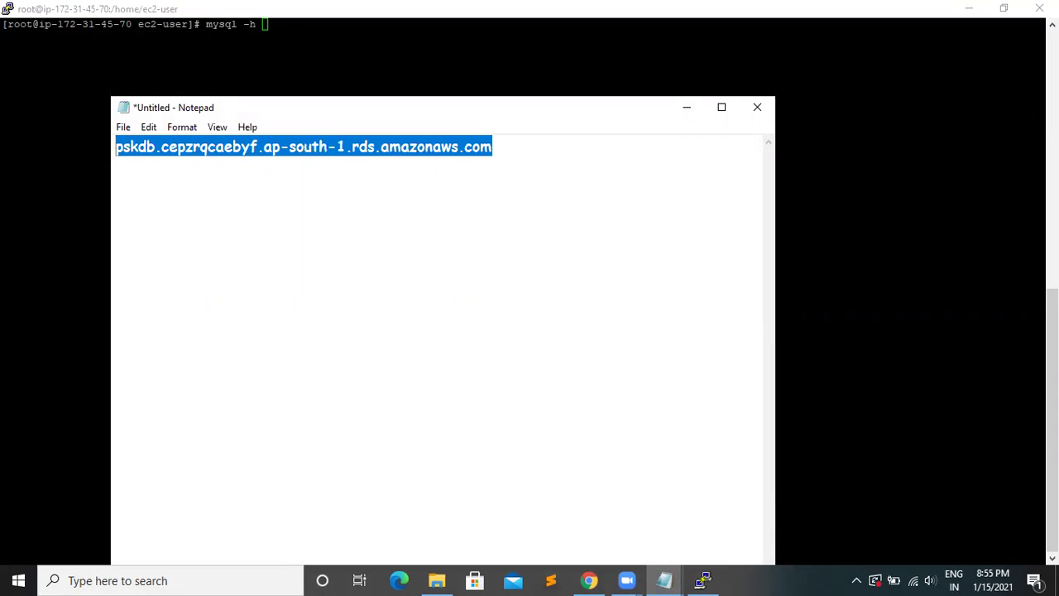
right_click(161, 146)
left_click(223, 196)
left_click(322, 20)
key("shift+Insert")
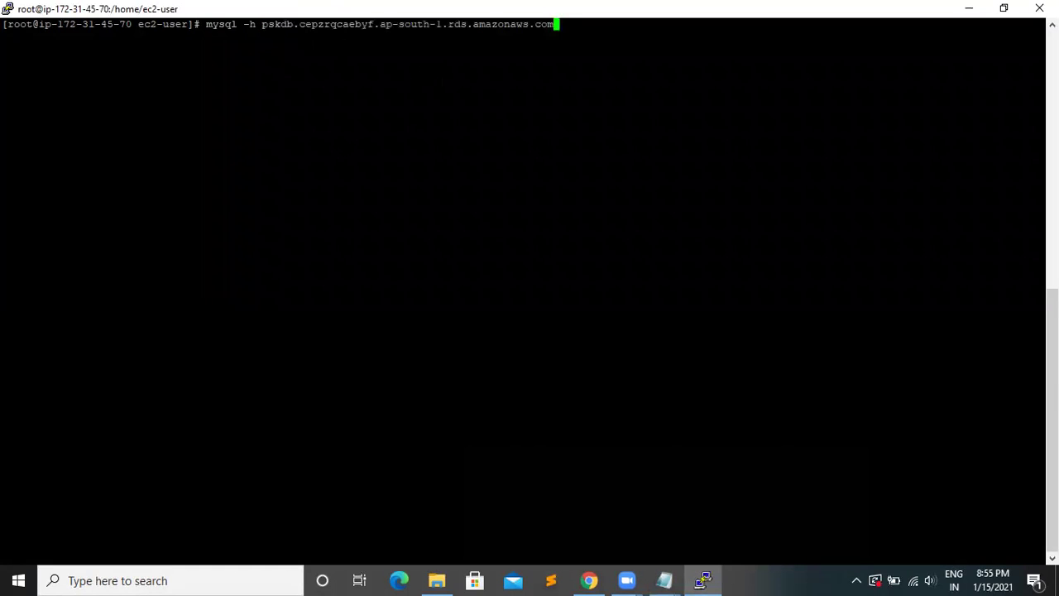
- Copy the options -P 3306 -u admin -p from the notes and append them to the command
left_click(664, 580)
left_click(792, 513)
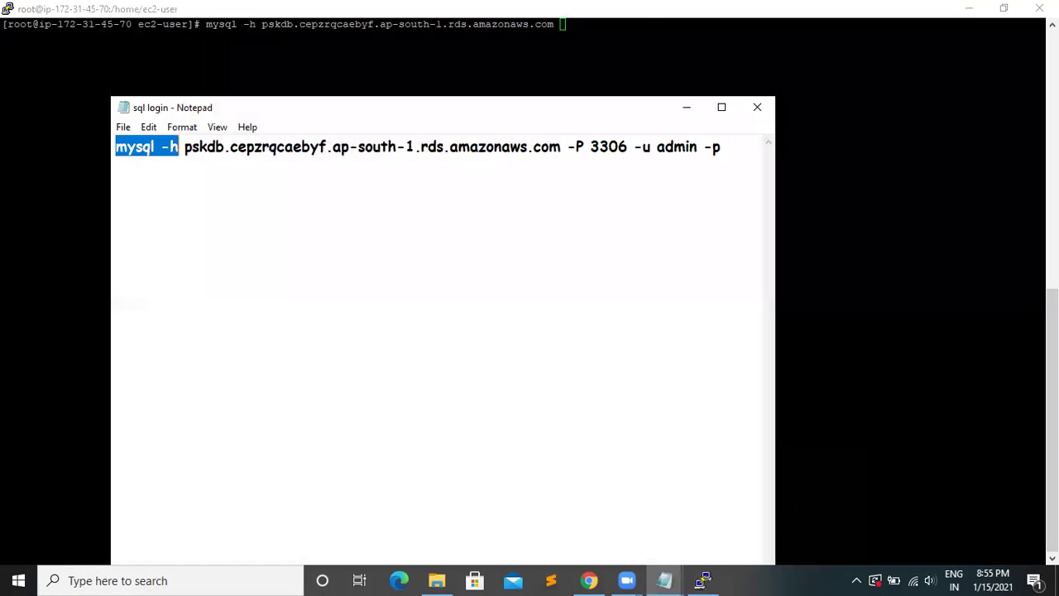
left_click(372, 182)
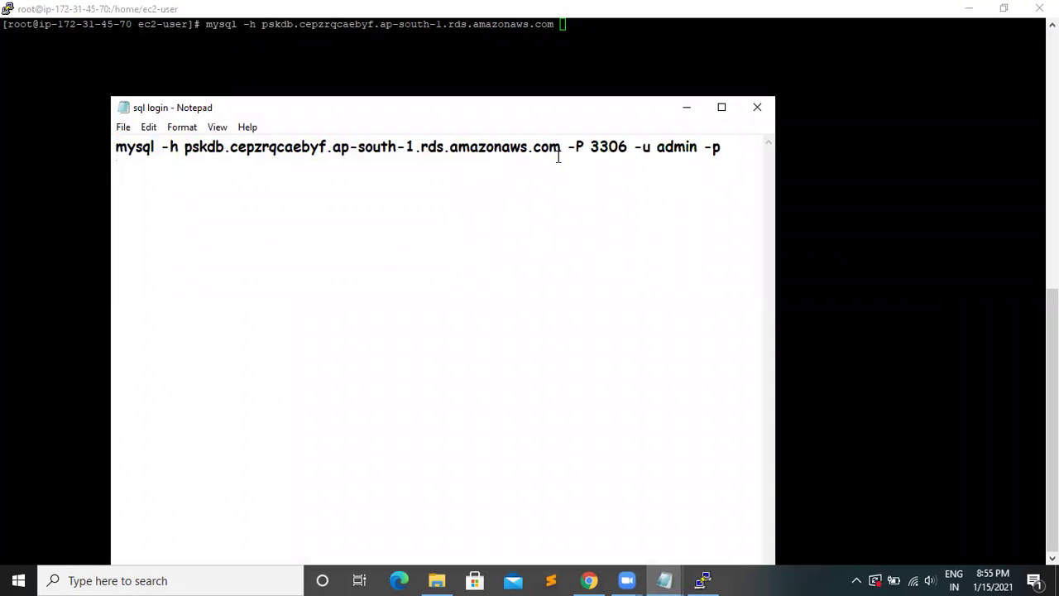
left_click_drag(568, 147, 646, 139)
left_click_drag(720, 138, 728, 136)
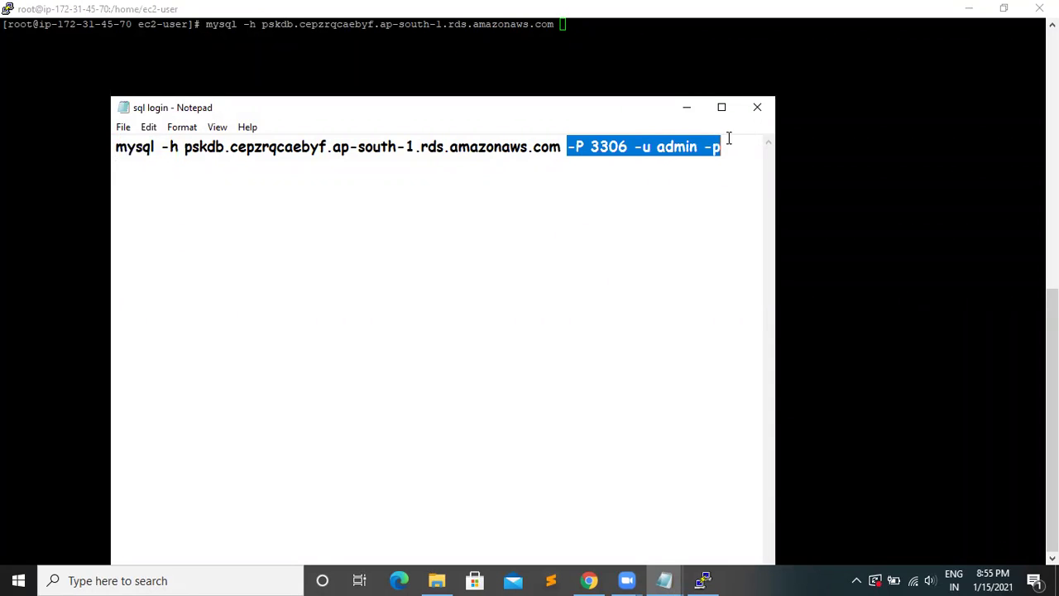
right_click(684, 150)
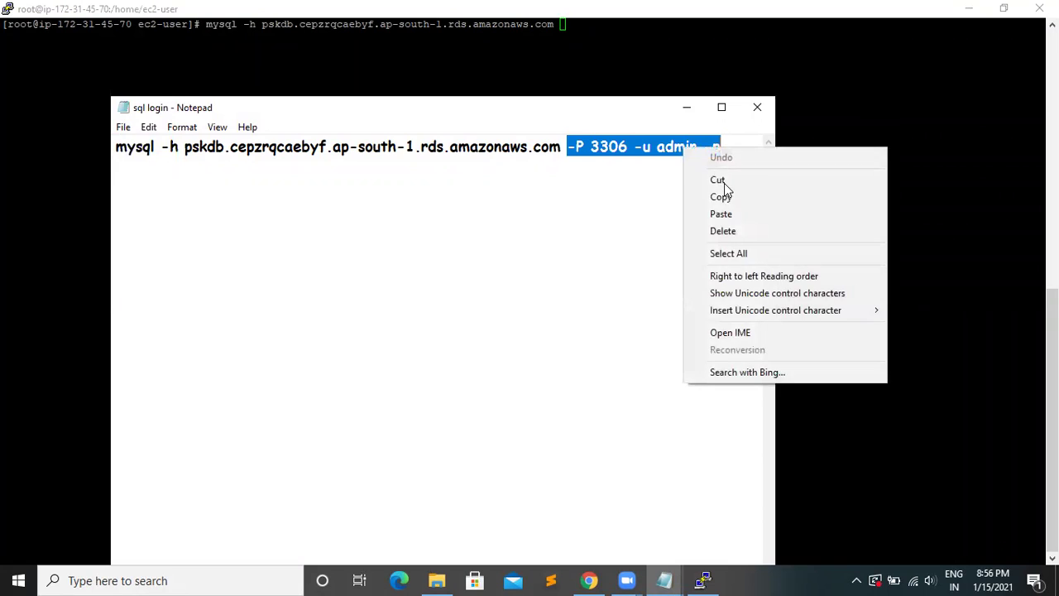
left_click(724, 197)
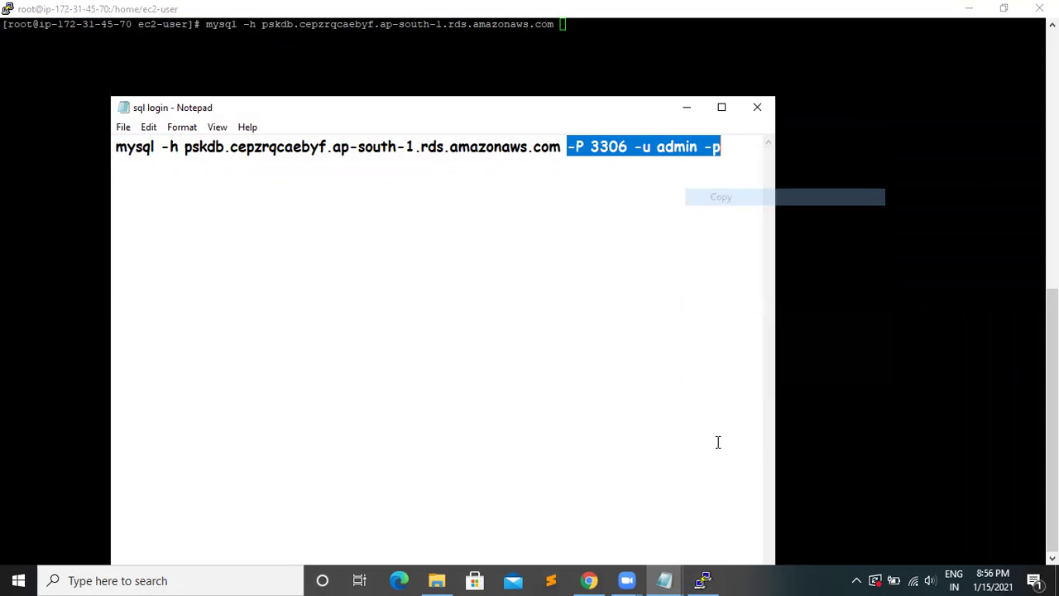
left_click(703, 579)
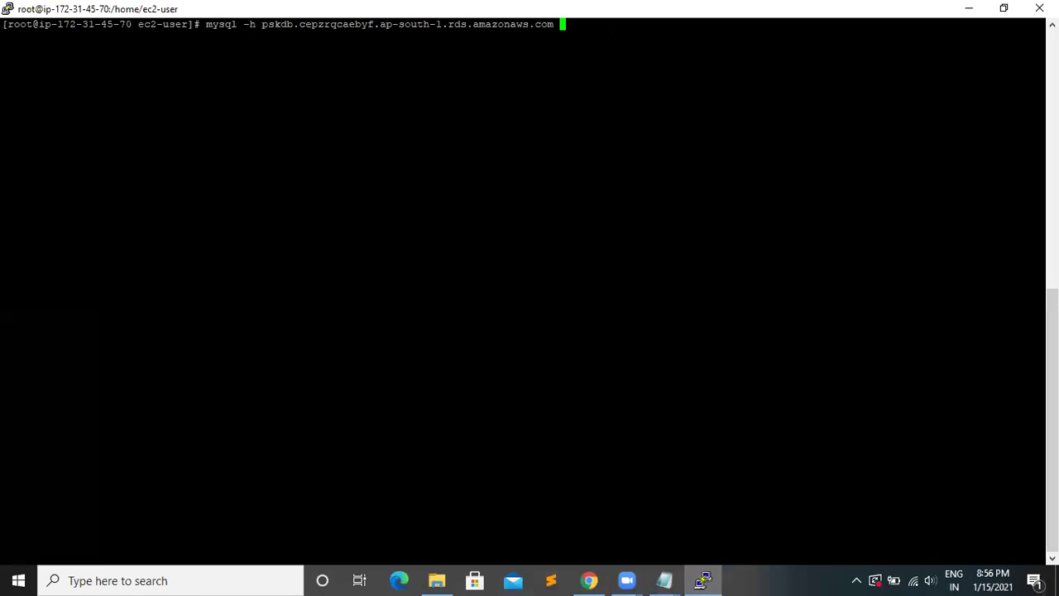
key("shift+Insert")
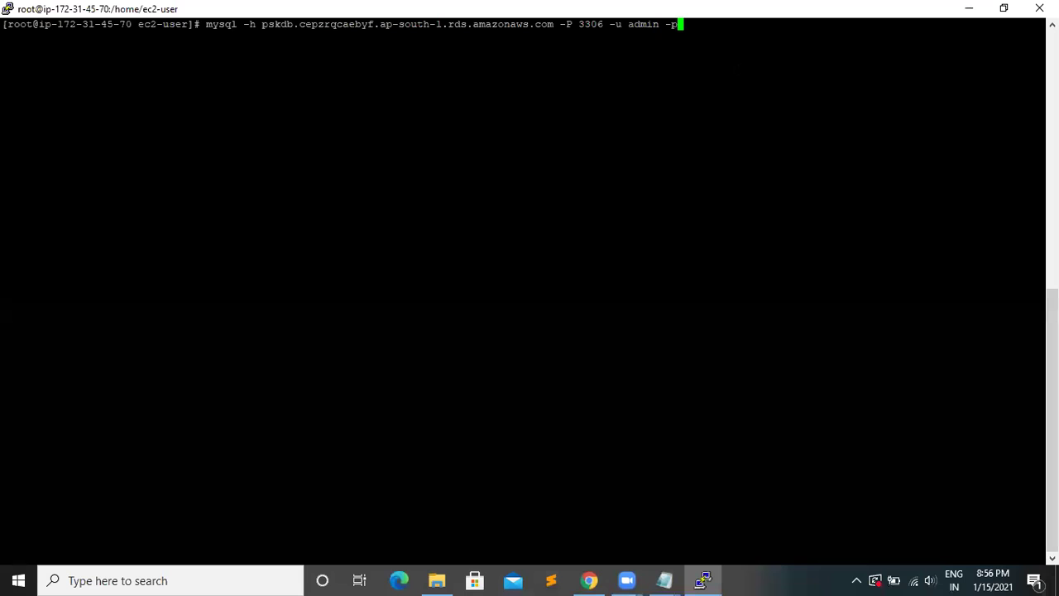
- Log into the pskdb MySQL 8.0.20 server and type create database aws; at the prompt
key("Return")
key("Return")
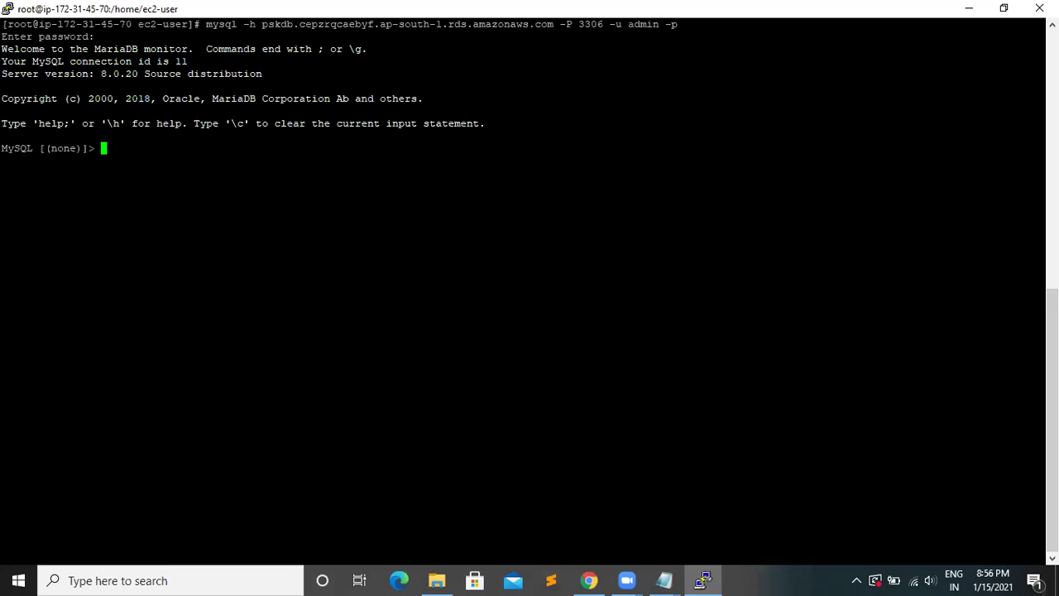
type("create database aws;")
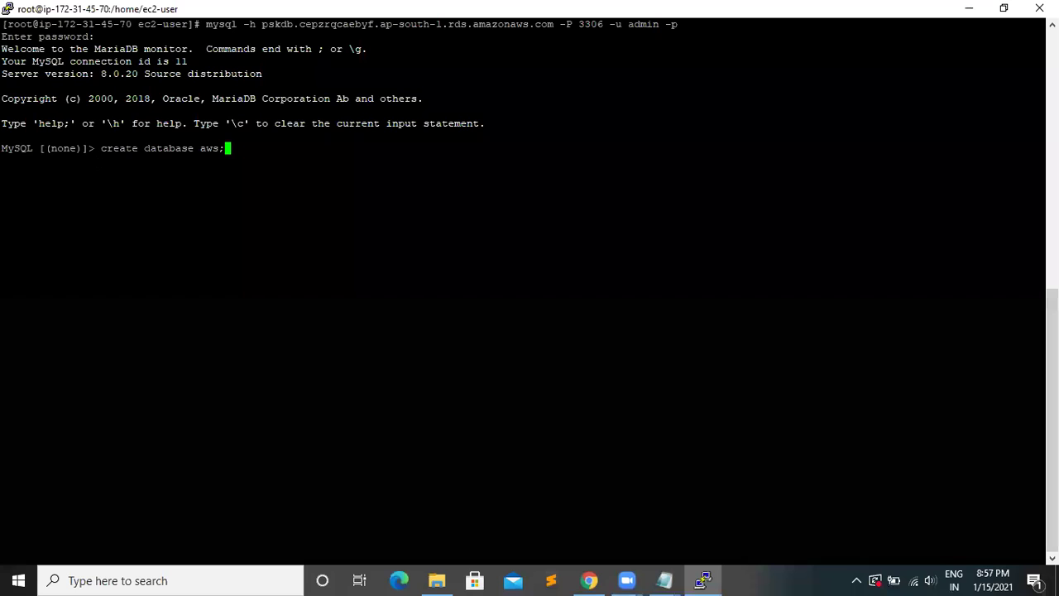
- Create the aws database and try creating table student with name and address varchar(20) columns
key("Return")
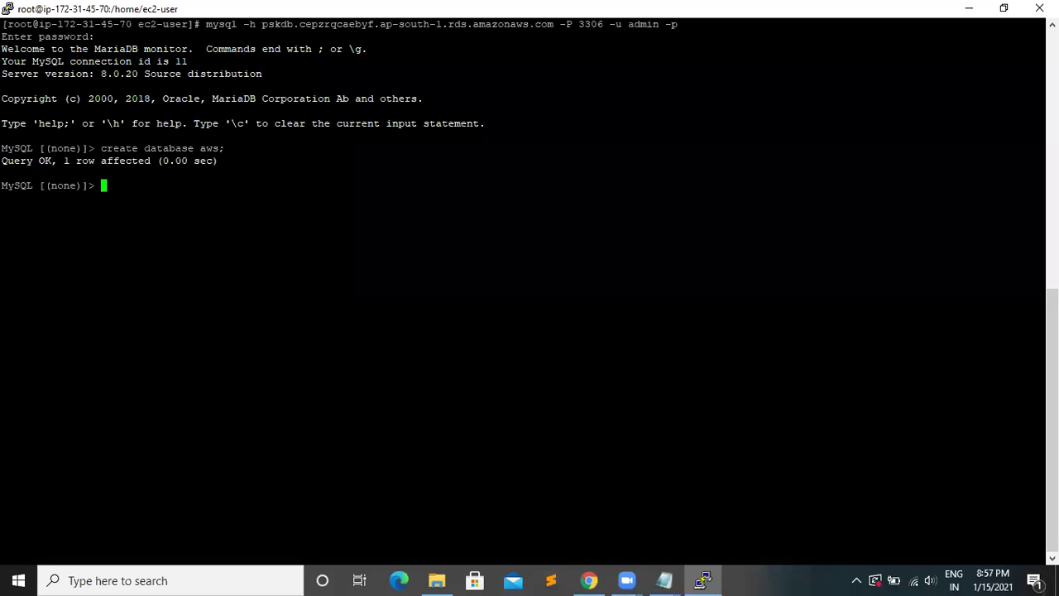
type("create table student")
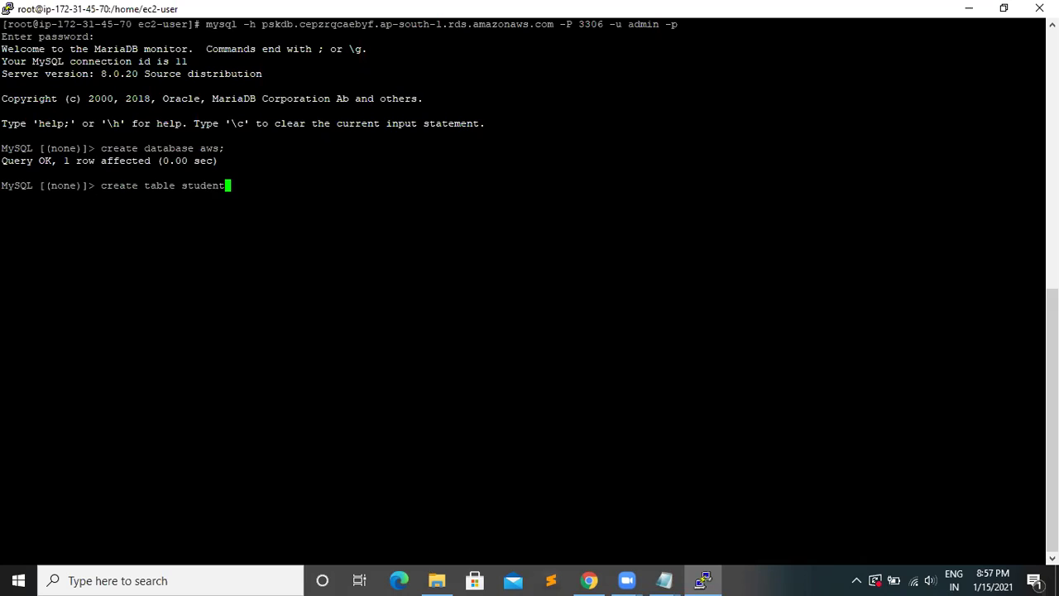
type("()")
key("Left")
type("name varchar()20")
key("Right")
type(",")
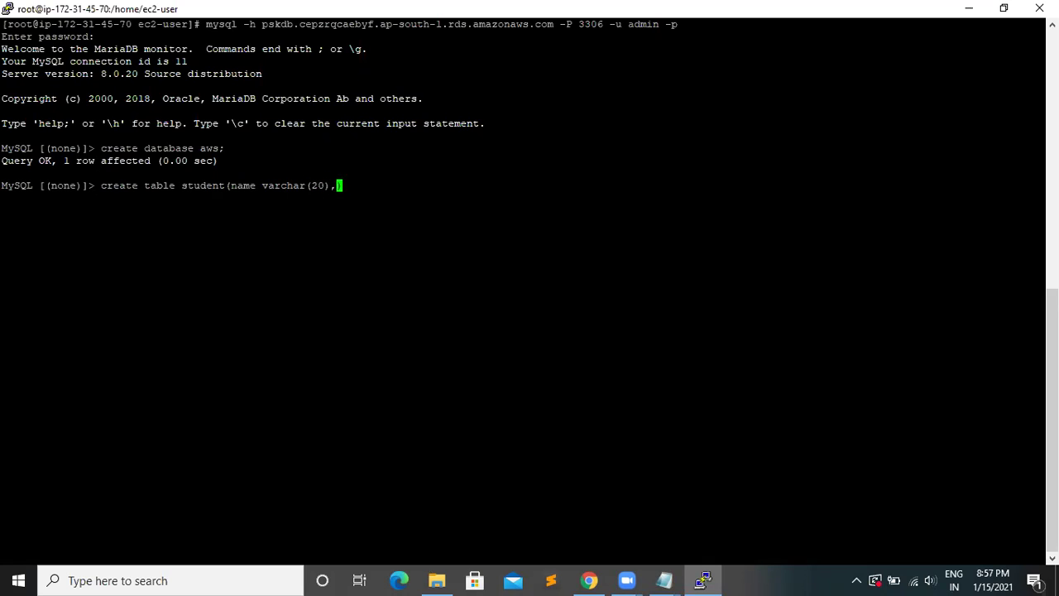
type("address varchar()")
key("Left")
type("20")
key("Right")
type(")")
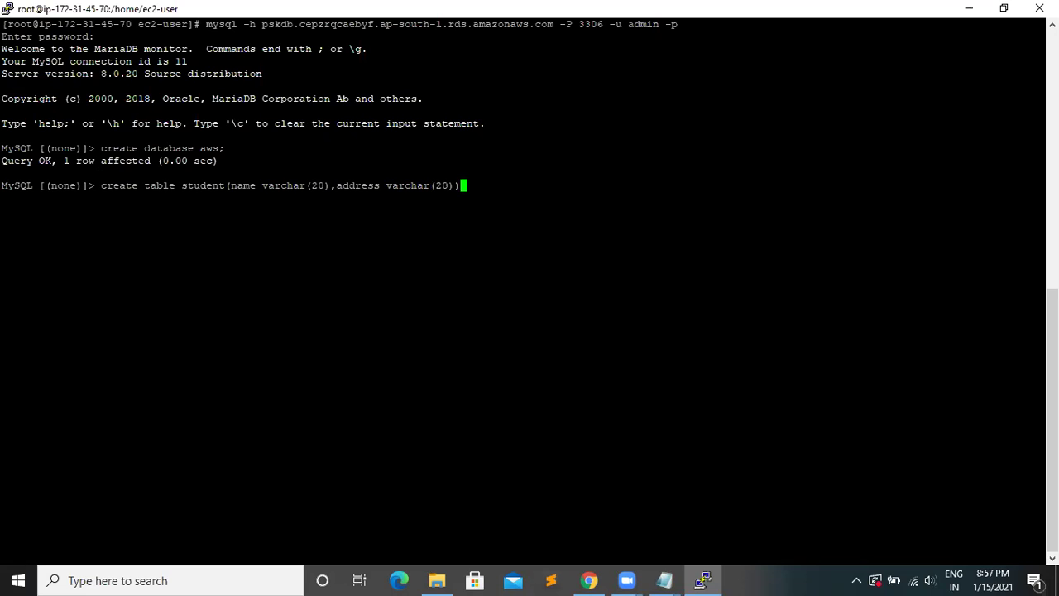
type(";")
key("Return")
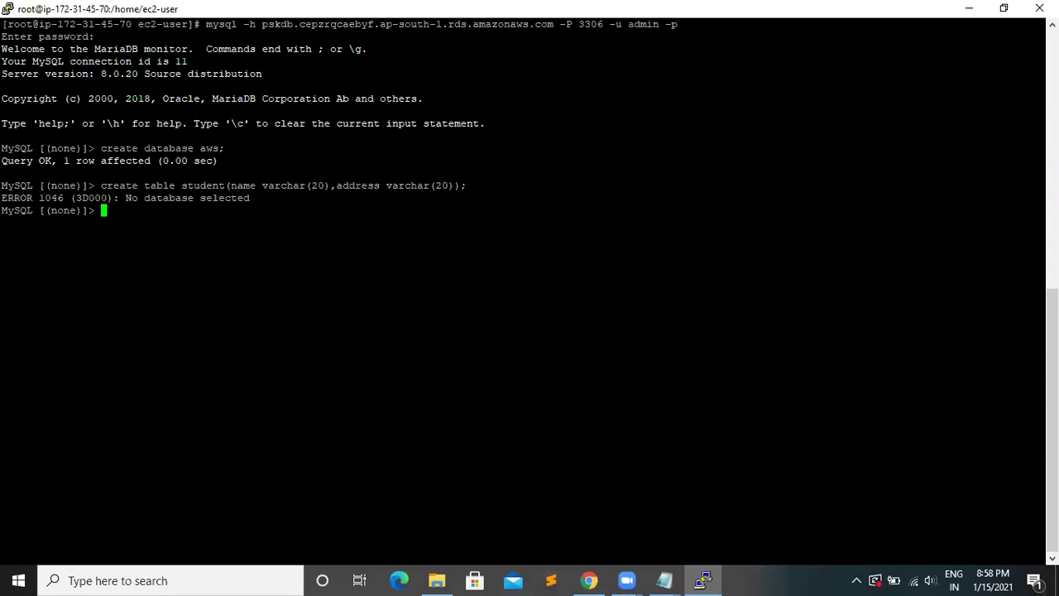
- Switch to the aws database, re-create the student table, and begin an insert into student
type("use aws;")
key("Return")
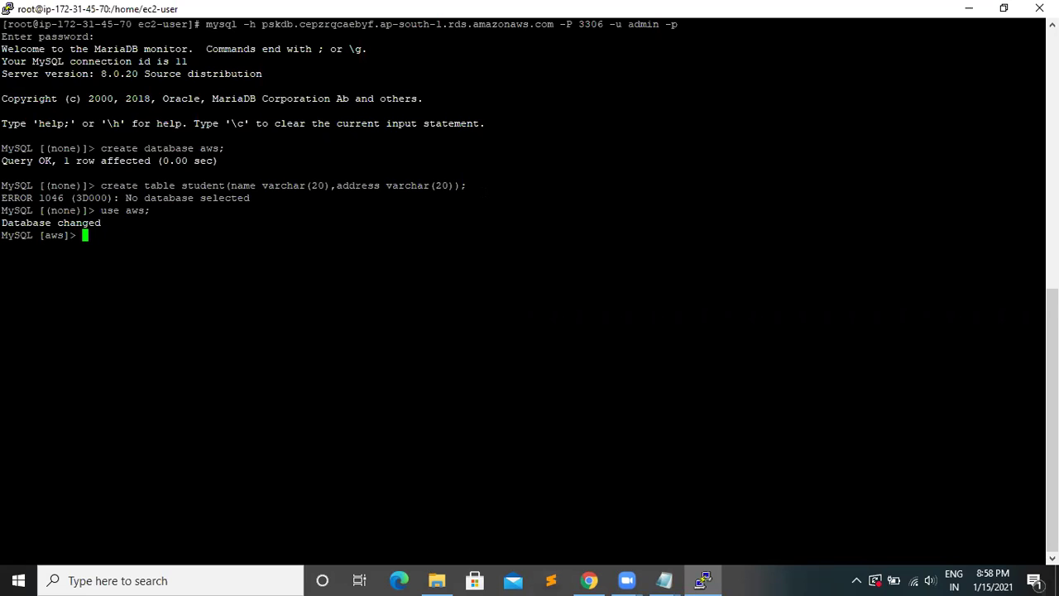
key("Up")
key("Up")
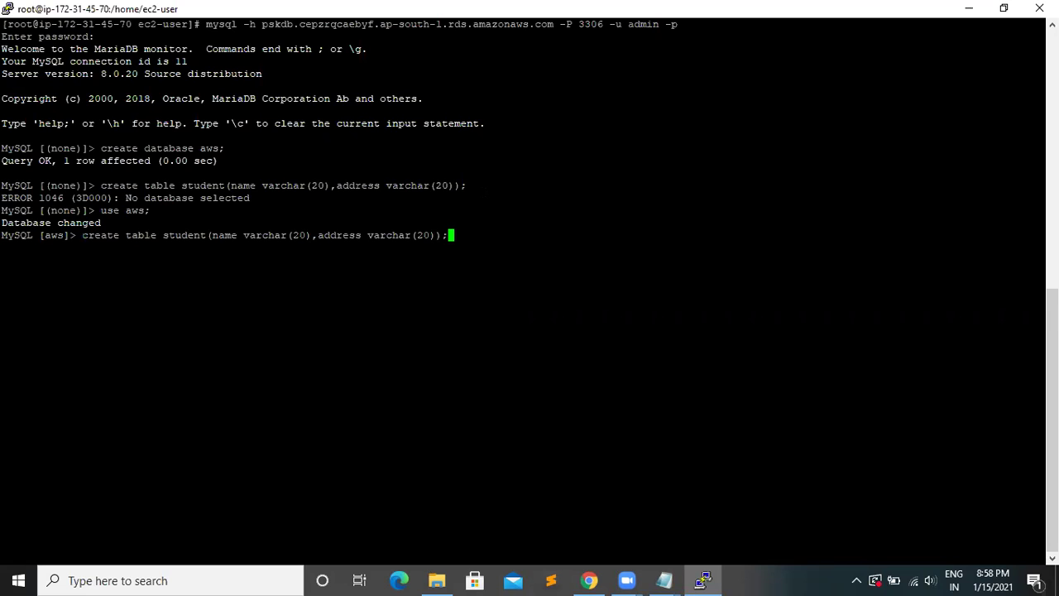
key("Return")
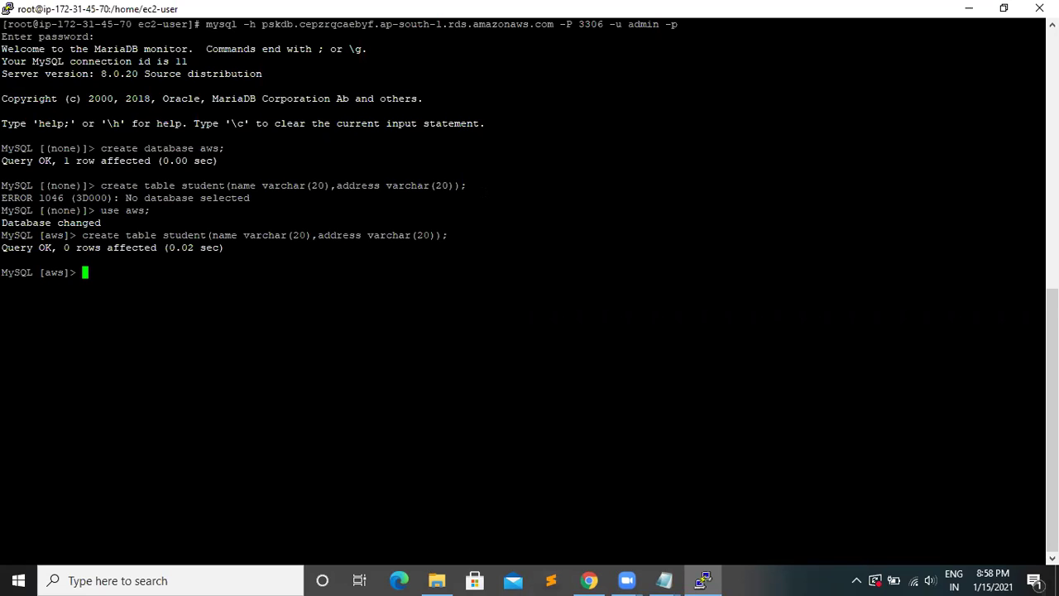
type("insert into student")
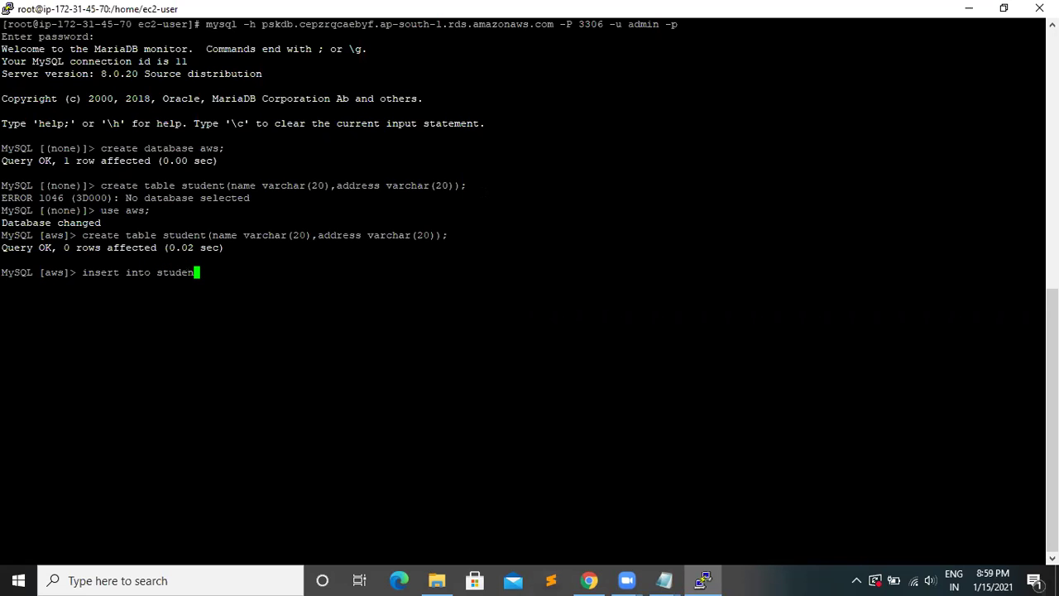
type("(\"\"")
- Write and run an insert for student rahul with address sadar
key("Left")
type("rahul,")
key("BackSpace")
key("Right")
type(",\"\"")
key("Left")
type("sadar")
key("Right")
key("Right")
type(";")
key("Return")
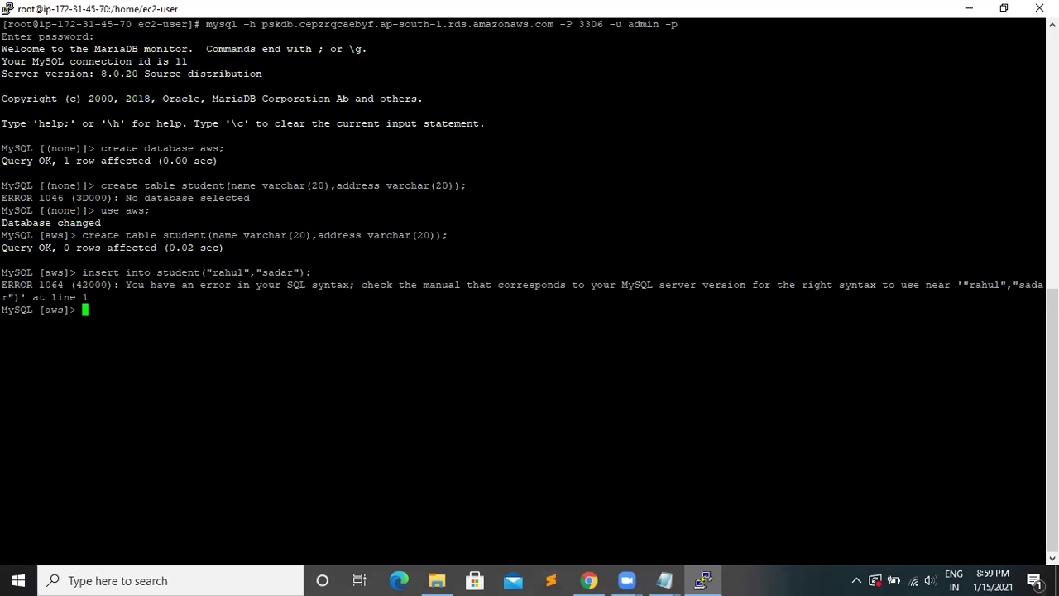
- Add the missing VALUES keyword and rerun the insert to store the rahul row
key("Up")
key("Left")
key("Left")
key("Left")
key("Left")
key("Left")
key("Left")
key("Left")
key("Left")
key("Left")
key("Left")
key("Left")
key("Left")
key("Left")
key("Left")
key("Left")
key("Left")
key("Left")
key("Left")
type("v")
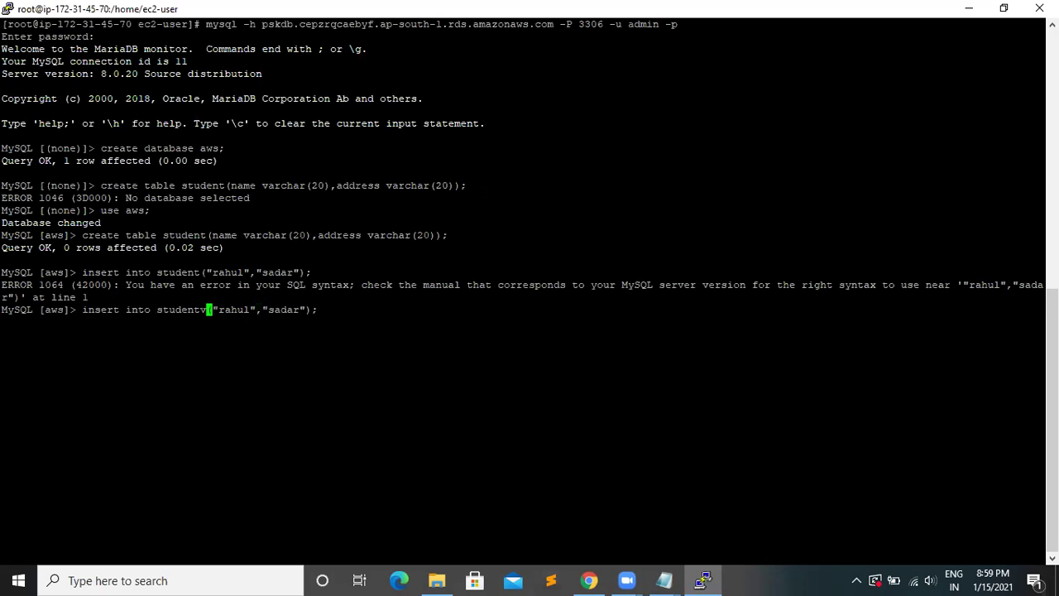
key("BackSpace")
type("values")
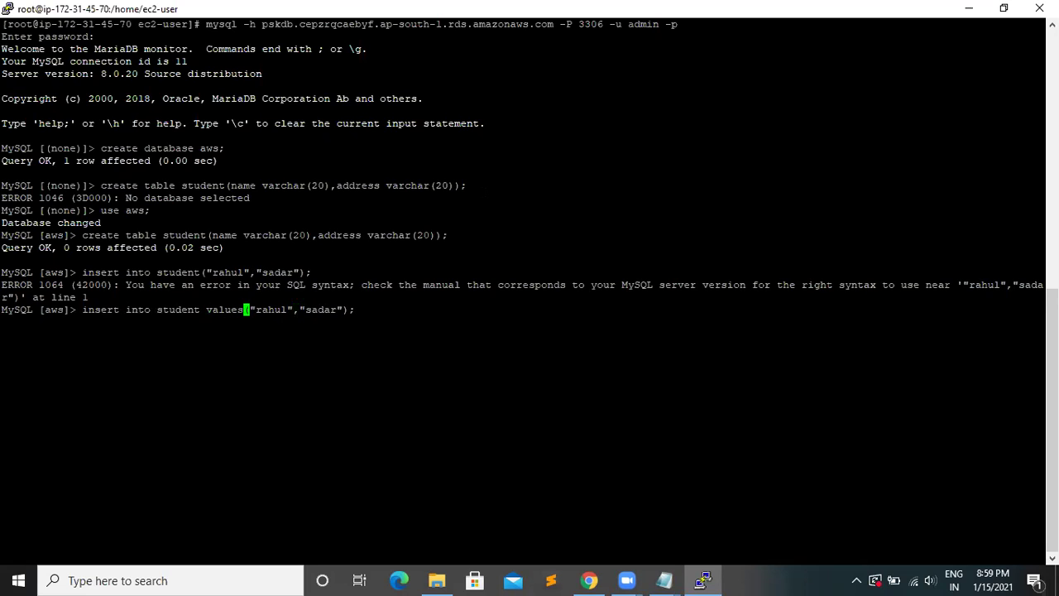
key("Return")
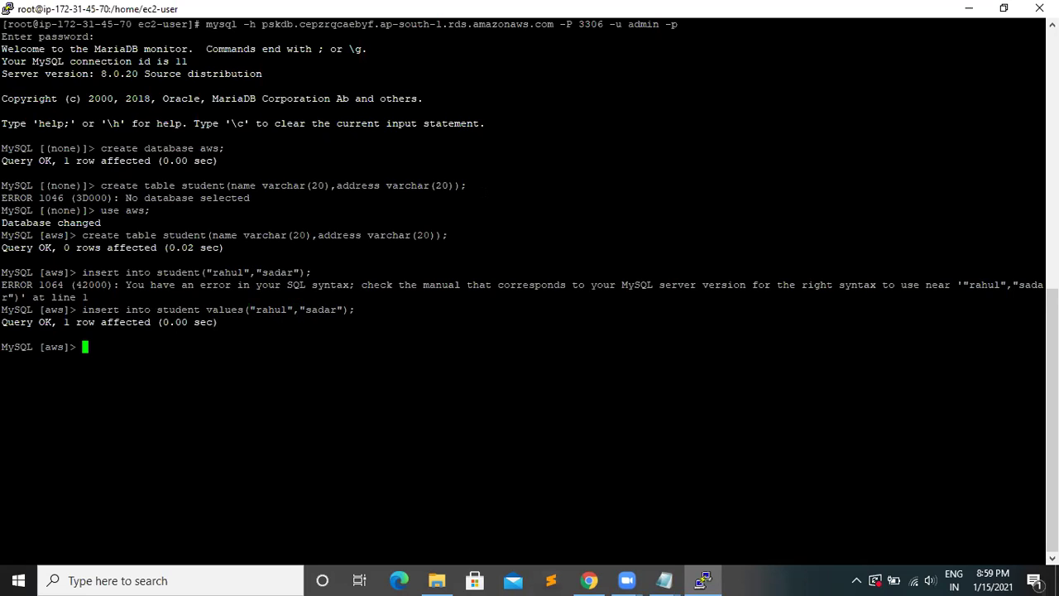
- Insert a second row for shashikant and list all rows with select * from student
key("Up")
key("Left")
key("Left")
key("Left")
key("Left")
key("Left")
key("Left")
key("Left")
key("Left")
key("Left")
key("Left")
key("Left")
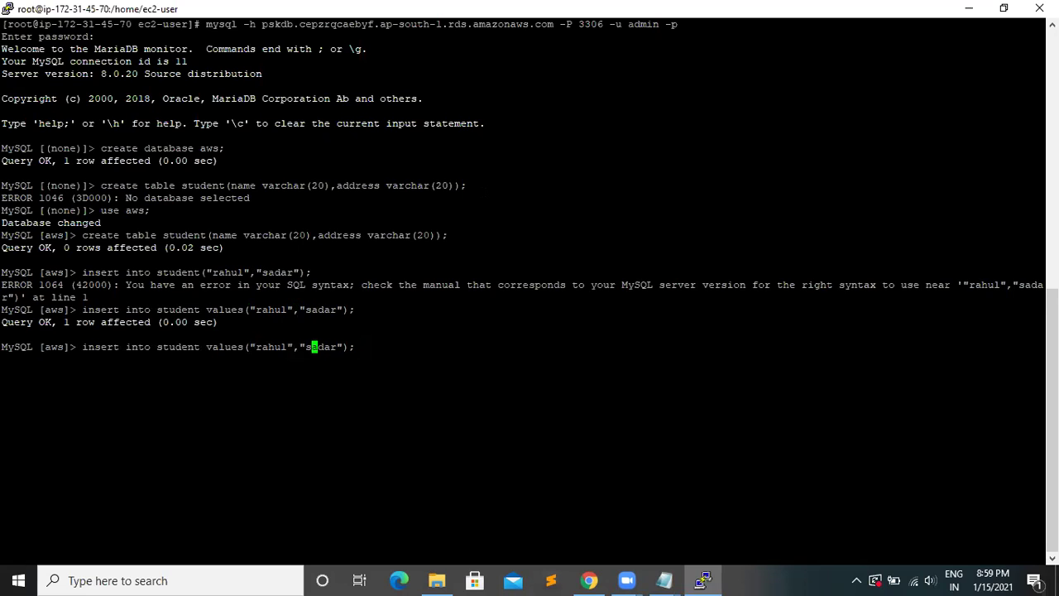
key("BackSpace")
key("BackSpace")
key("BackSpace")
key("BackSpace")
key("BackSpace")
type("sha")
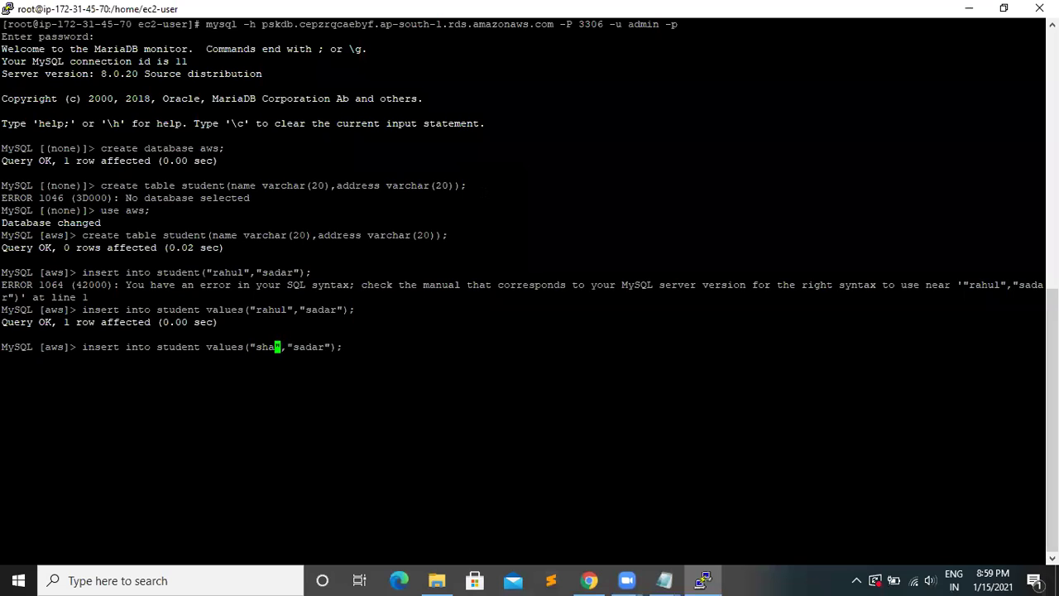
type("shikant")
key("Return")
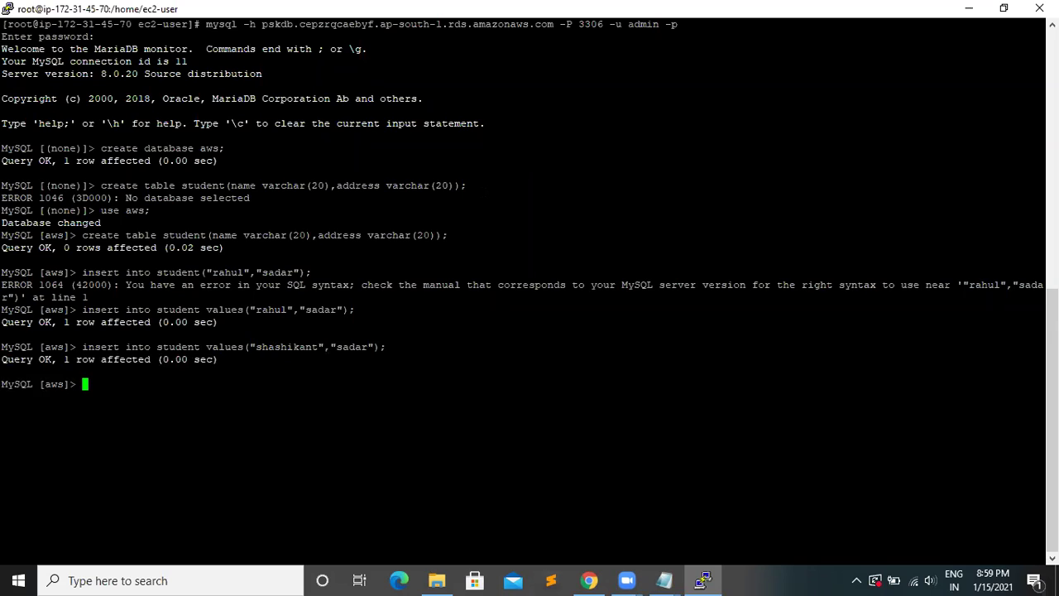
type("select * from student;")
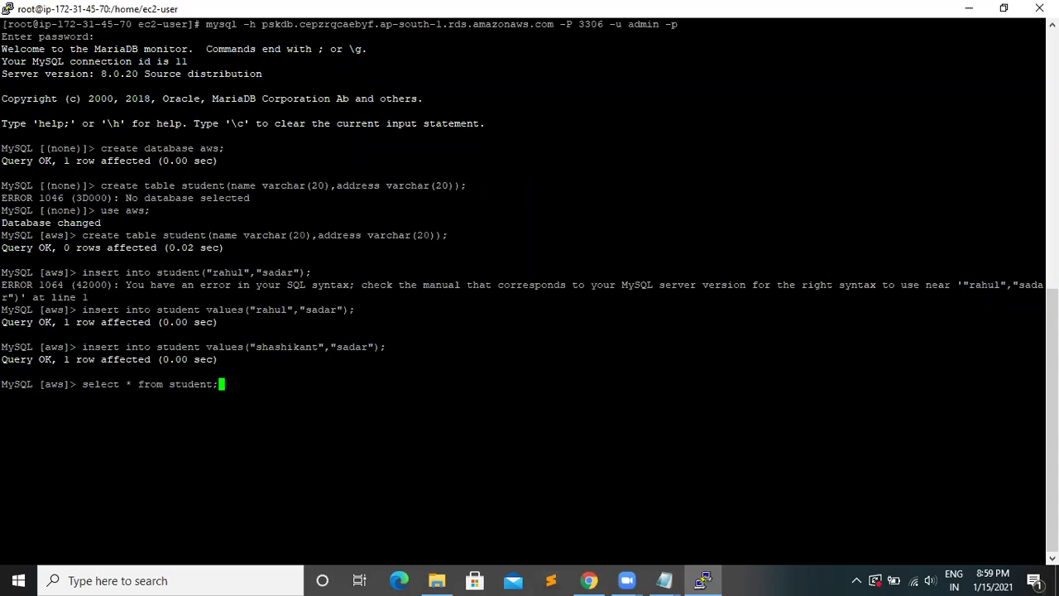
key("Return")
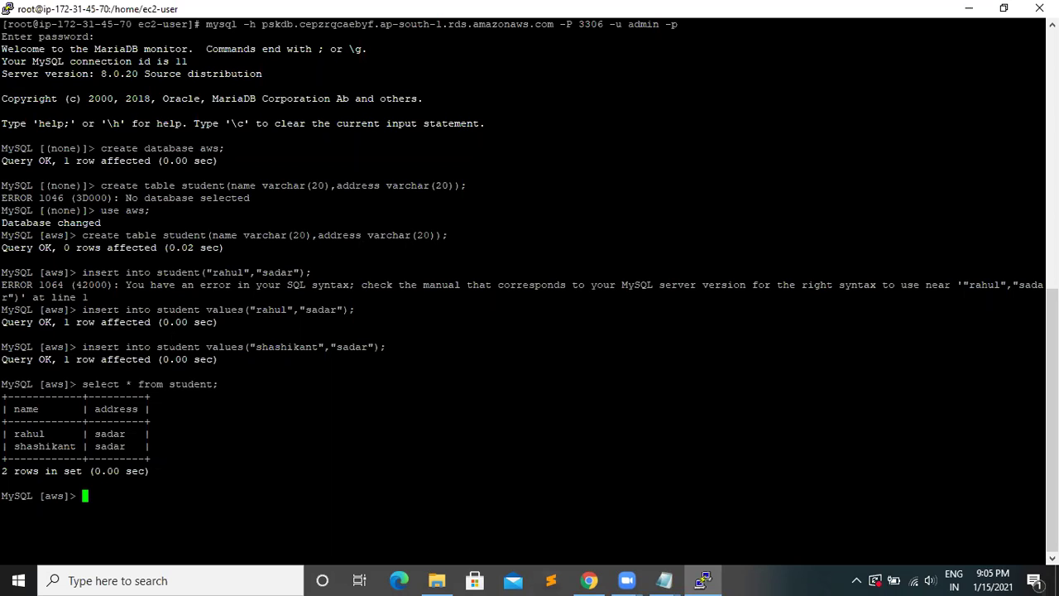
- Launch MySQL Workbench 8.0 CE from the Windows search panel's Recent list
left_click(183, 578)
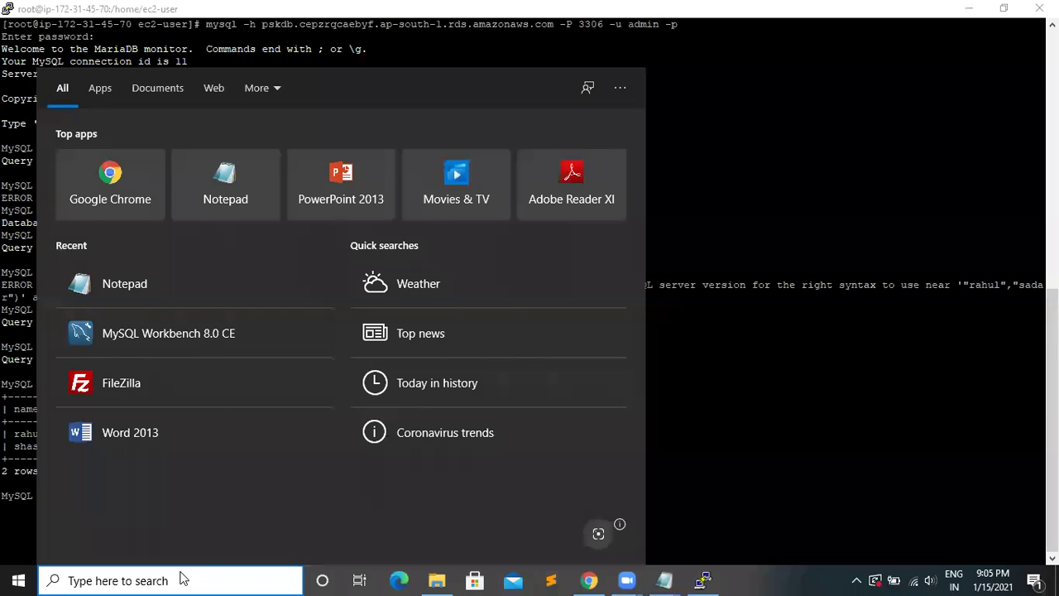
left_click(142, 335)
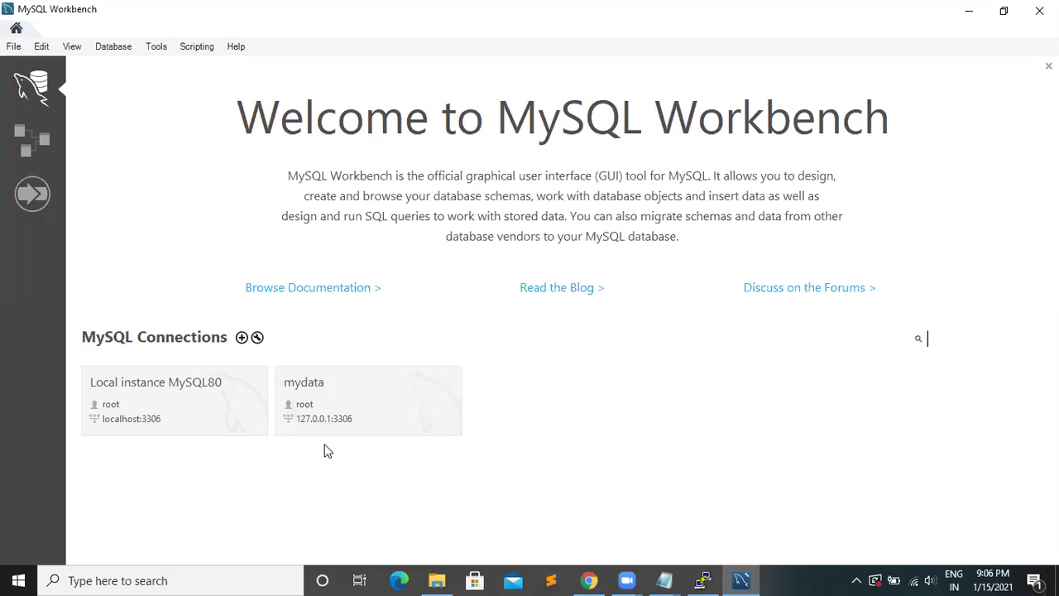
- Start a new MySQL connection named aws
left_click(240, 337)
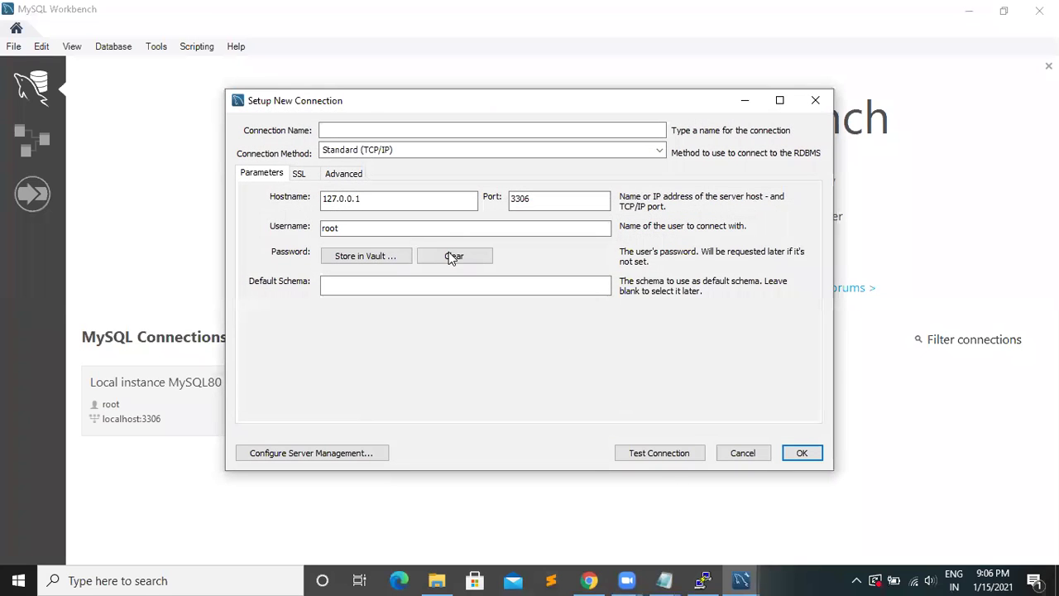
left_click(342, 130)
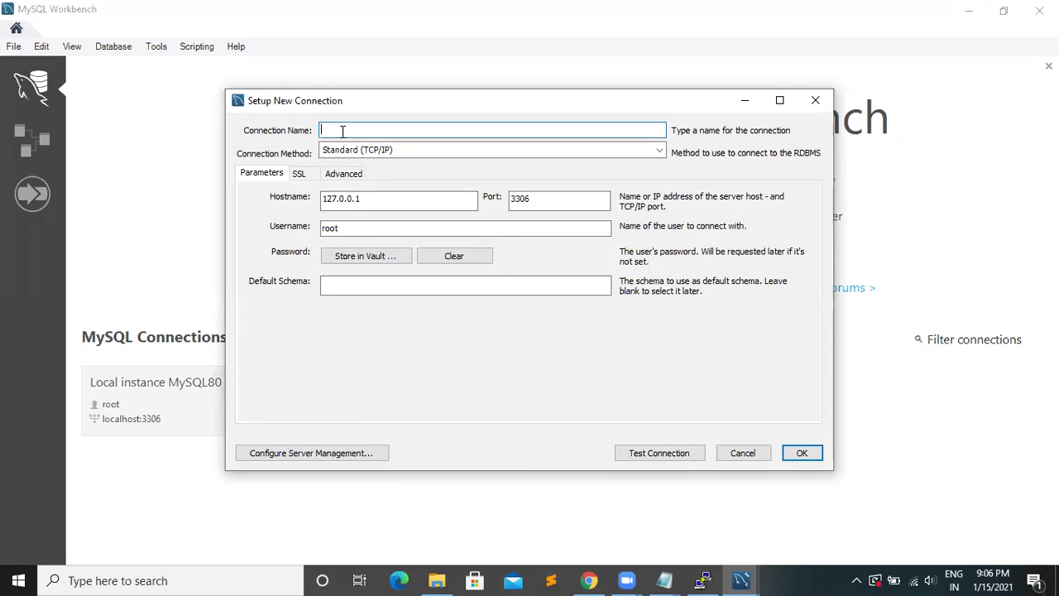
type("aws")
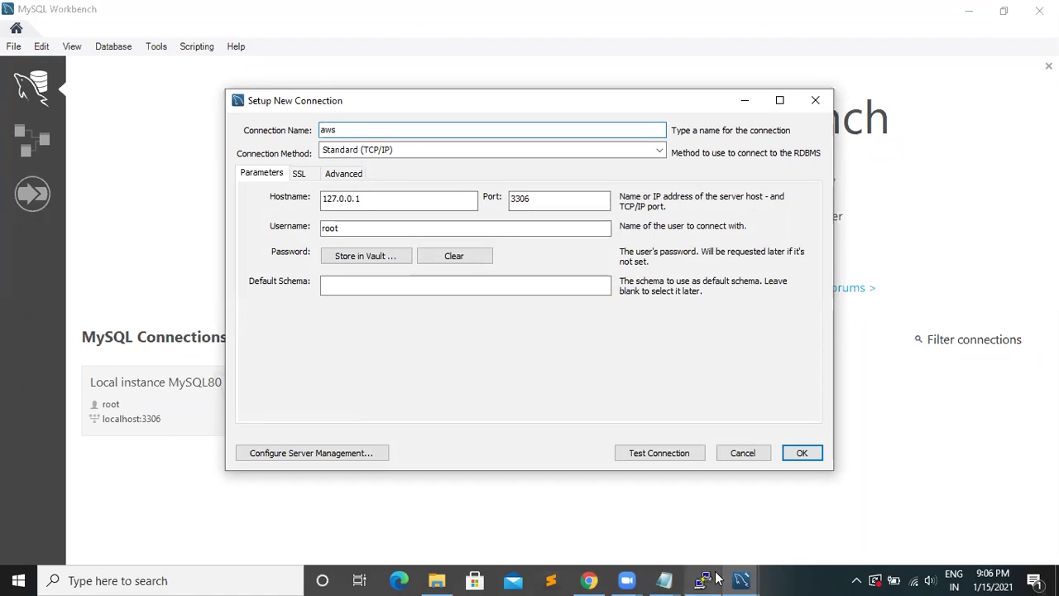
- Replace hostname 127.0.0.1 with the pskdb RDS endpoint copied from Notepad
left_click(670, 580)
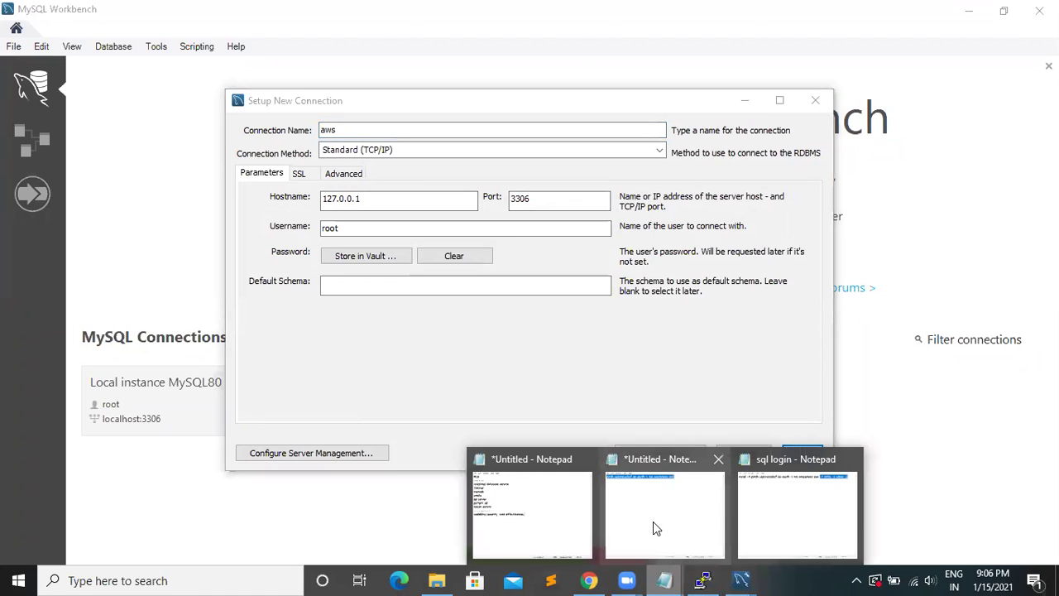
left_click(653, 521)
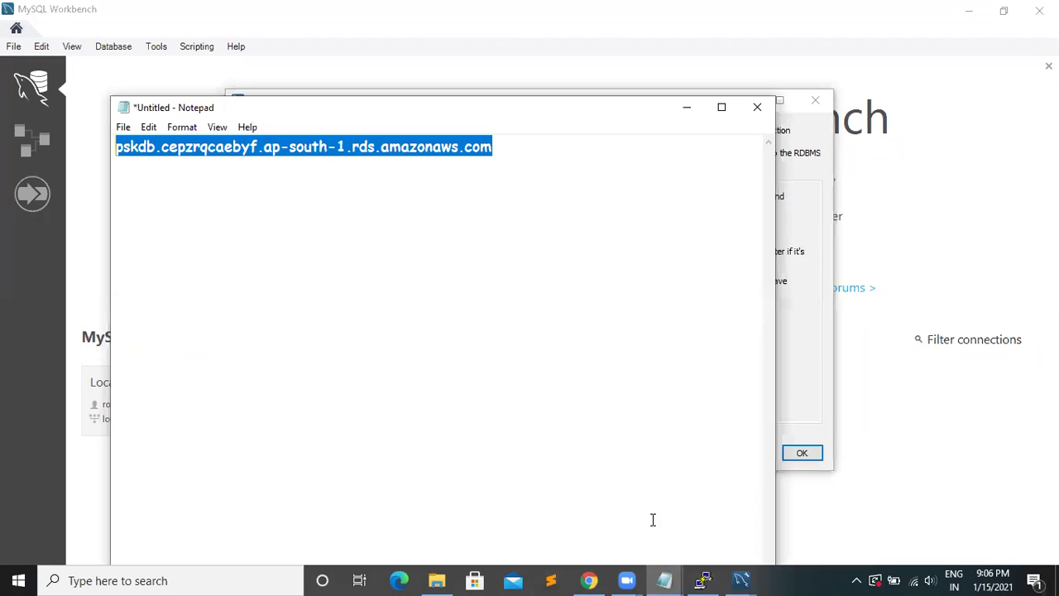
right_click(313, 147)
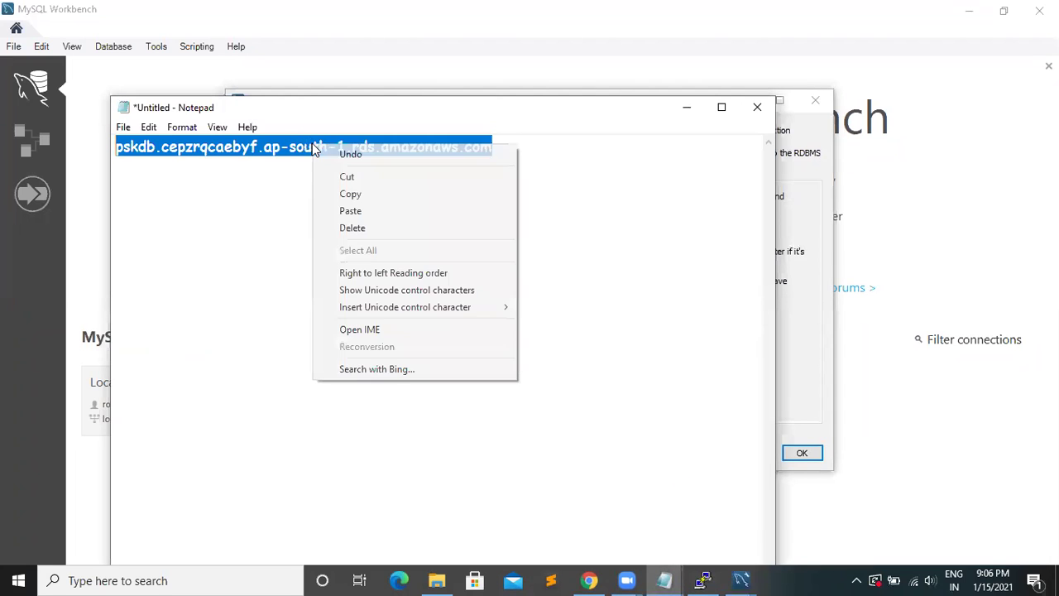
left_click(360, 195)
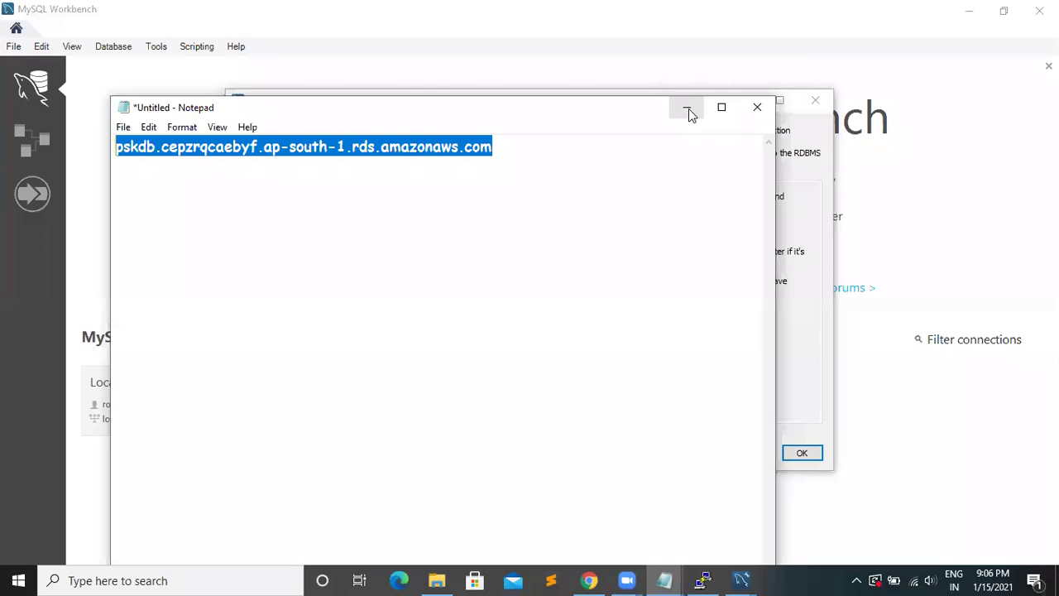
left_click(688, 108)
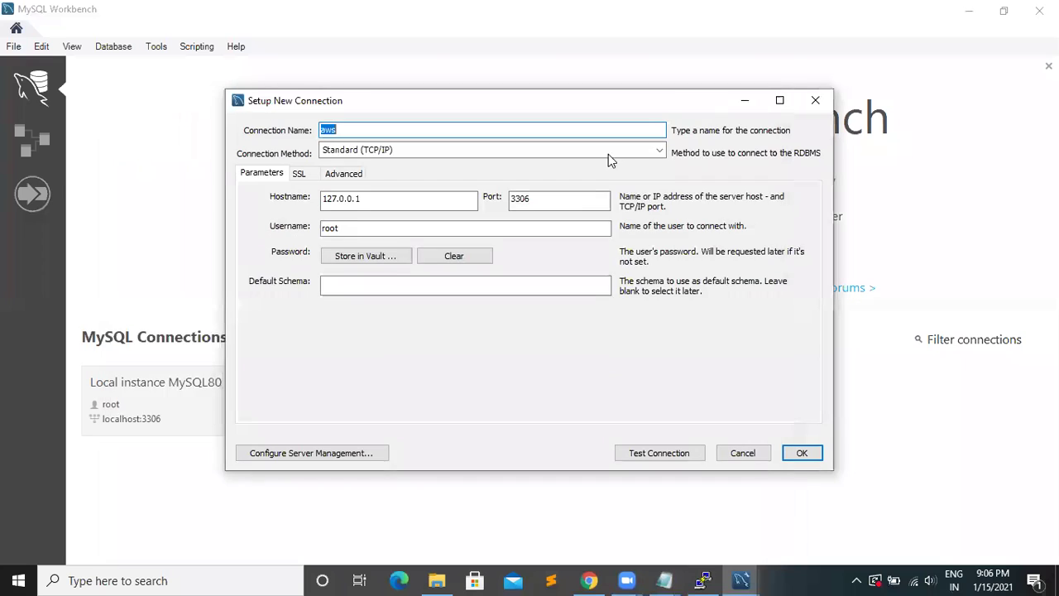
left_click(374, 199)
double_click(348, 198)
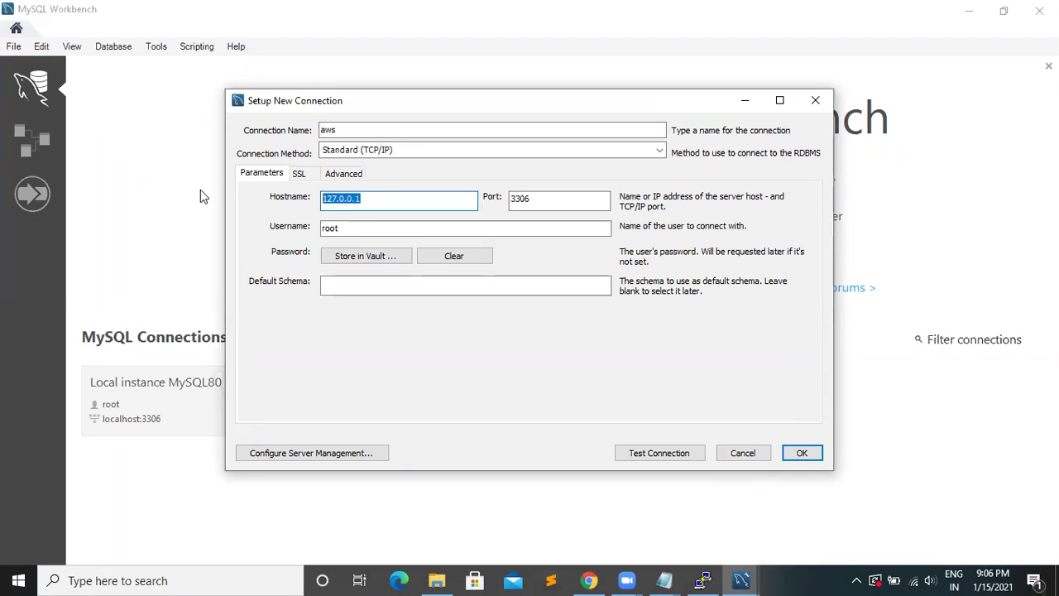
key("BackSpace")
right_click(357, 203)
left_click(402, 269)
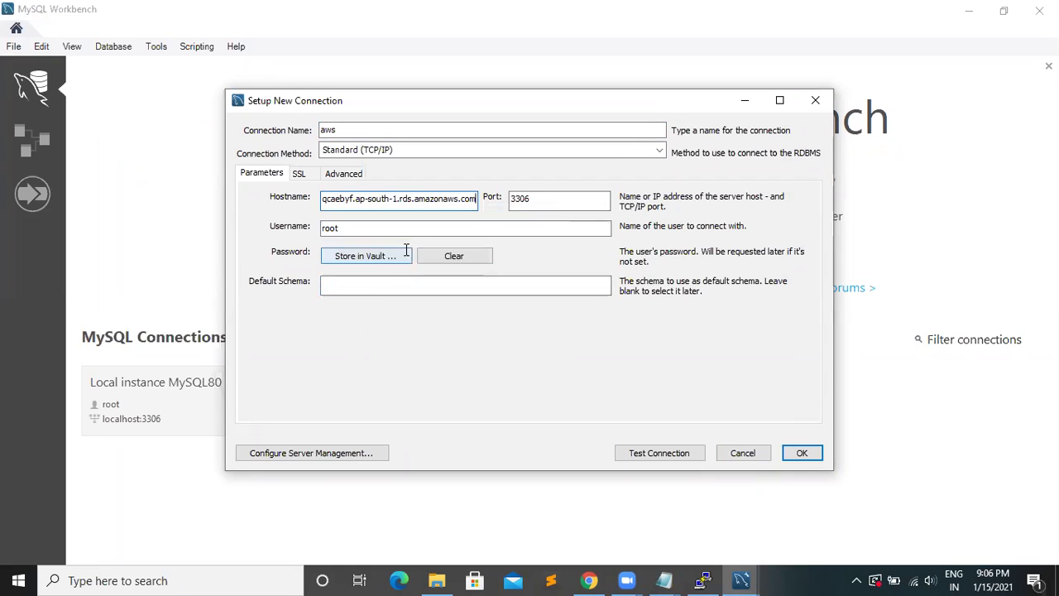
- Change the connection username from root to admin
left_click(364, 228)
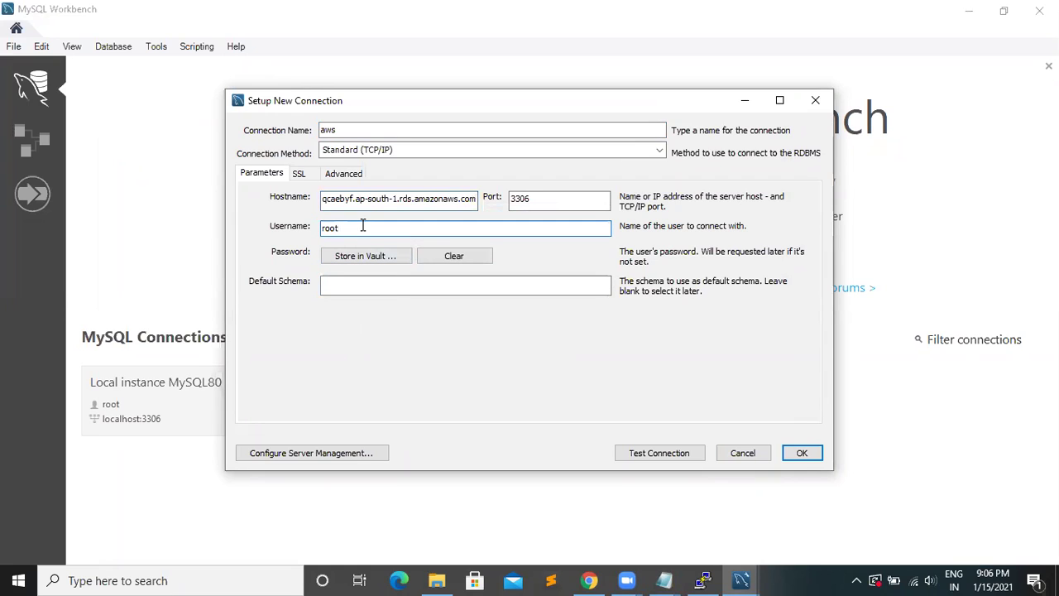
key("BackSpace")
key("BackSpace")
key("BackSpace")
key("BackSpace")
type("a")
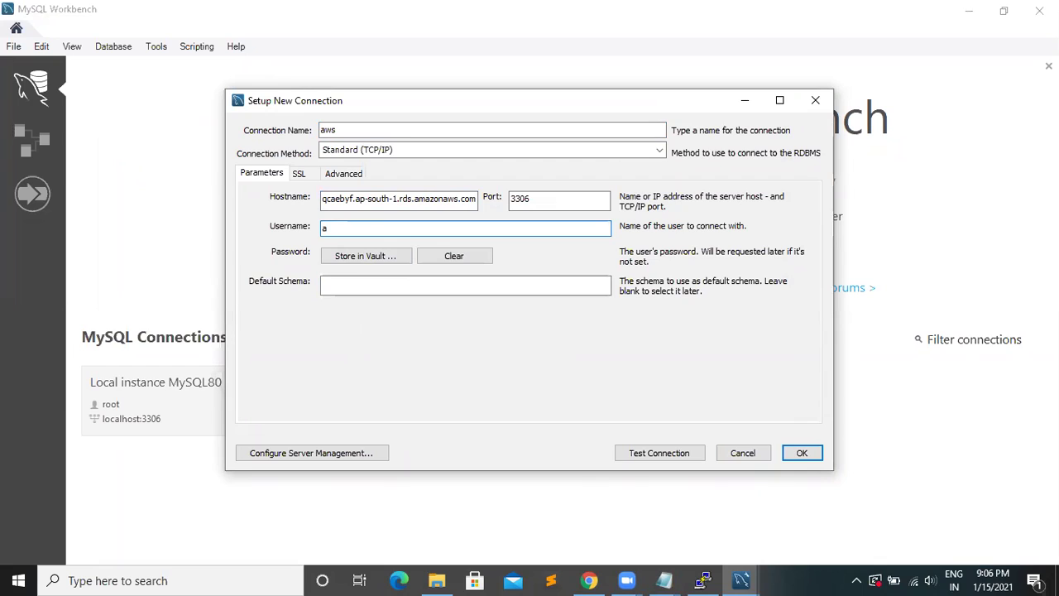
type("dmin")
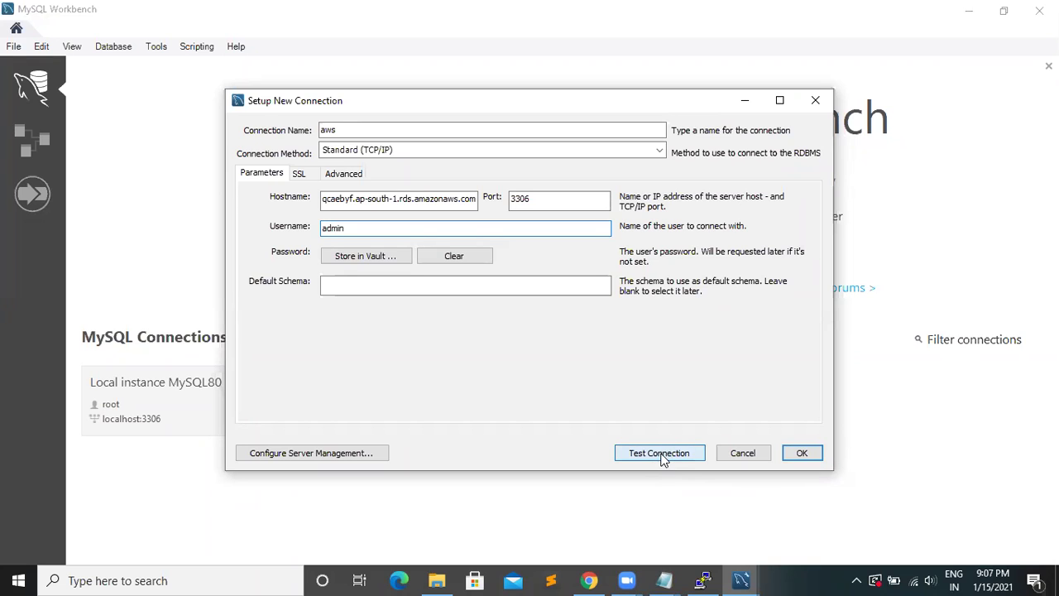
left_click(660, 455)
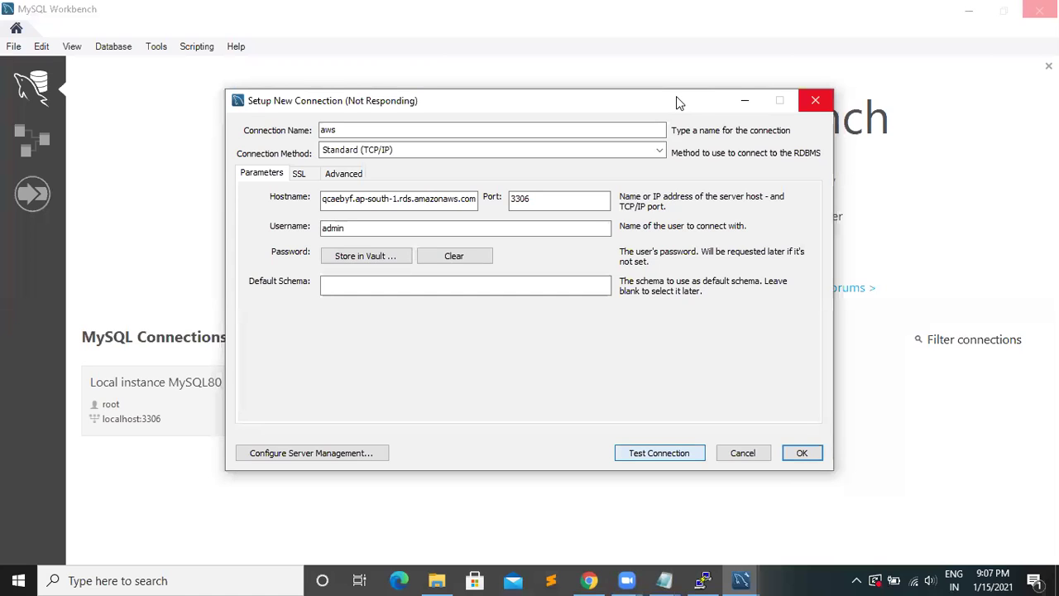
left_click_drag(676, 96, 605, 67)
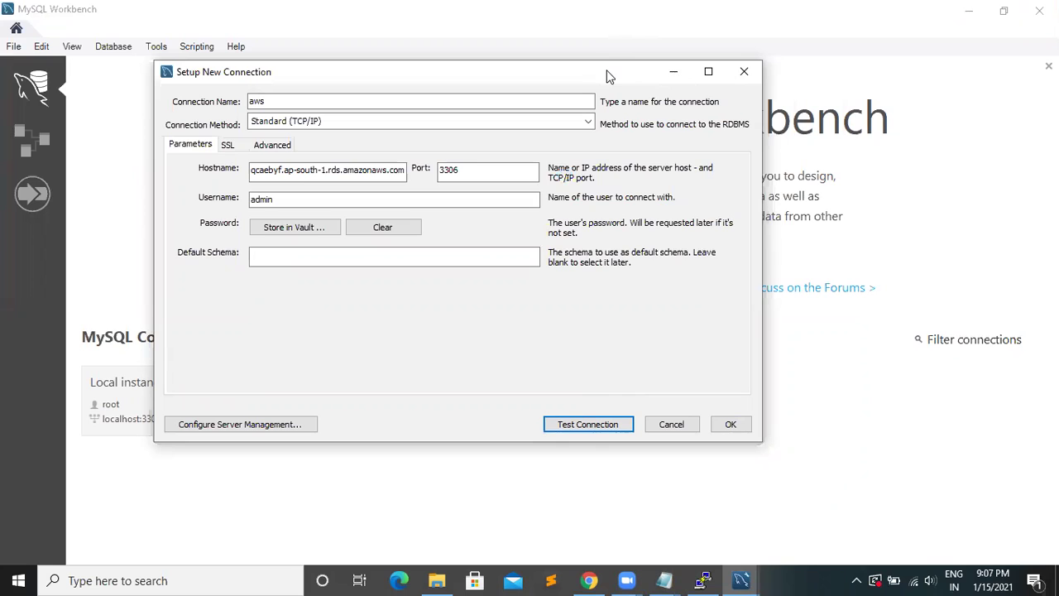
left_click_drag(606, 76, 623, 71)
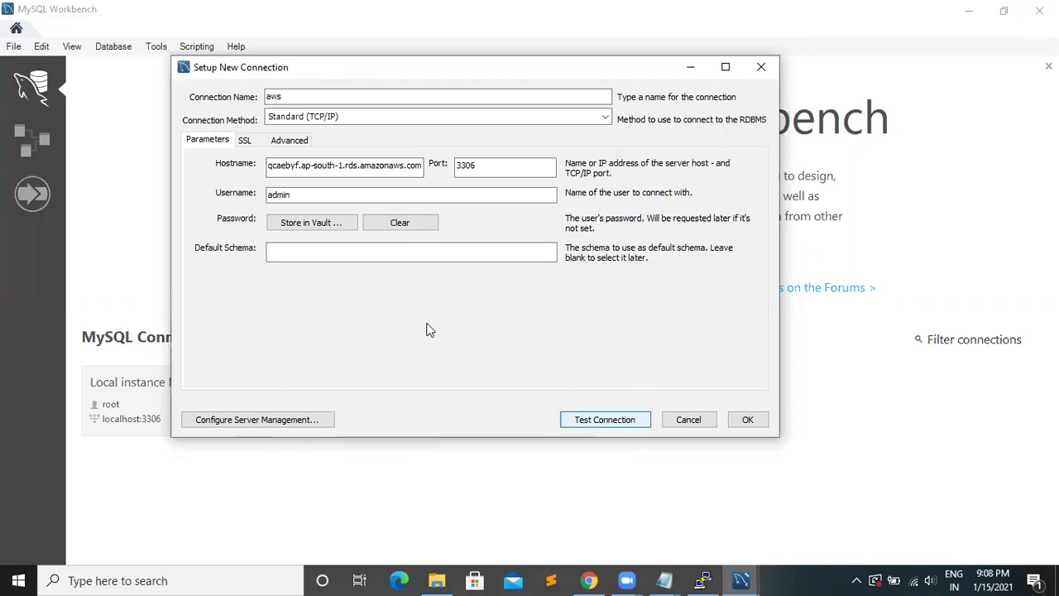
left_click(757, 423)
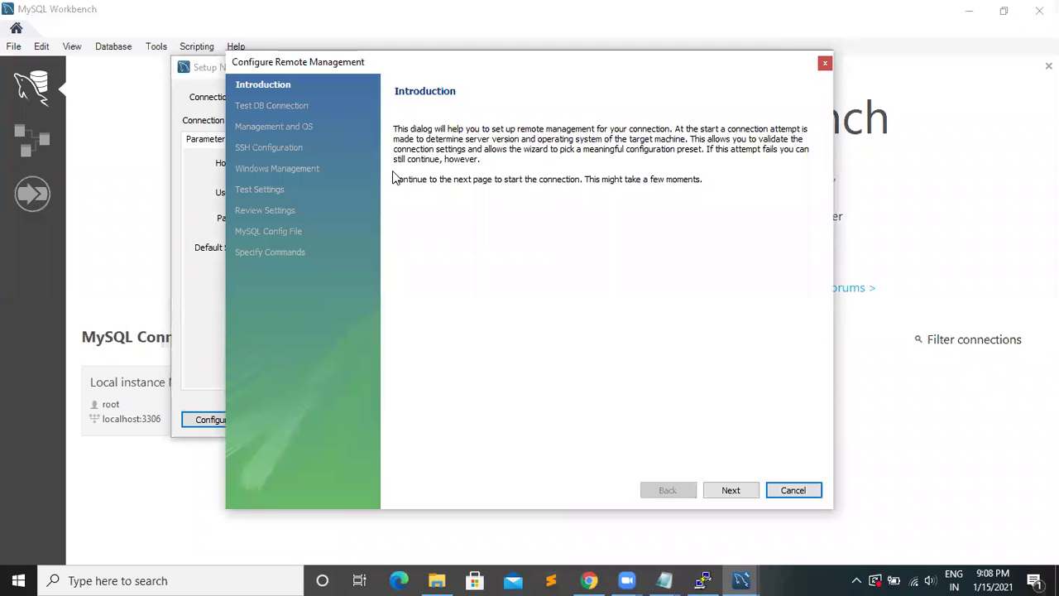
left_click(718, 492)
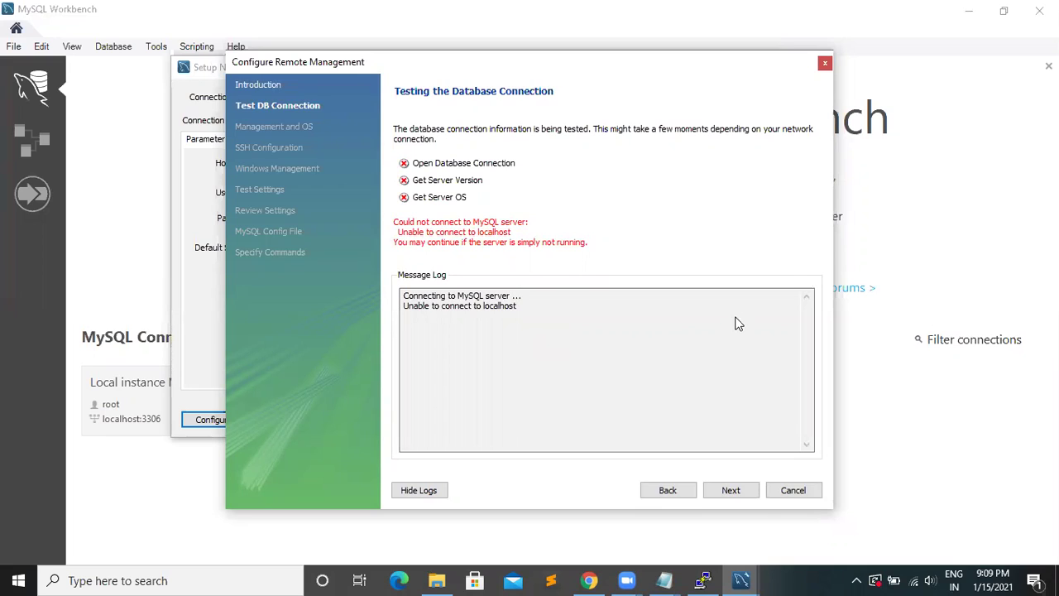
left_click(793, 490)
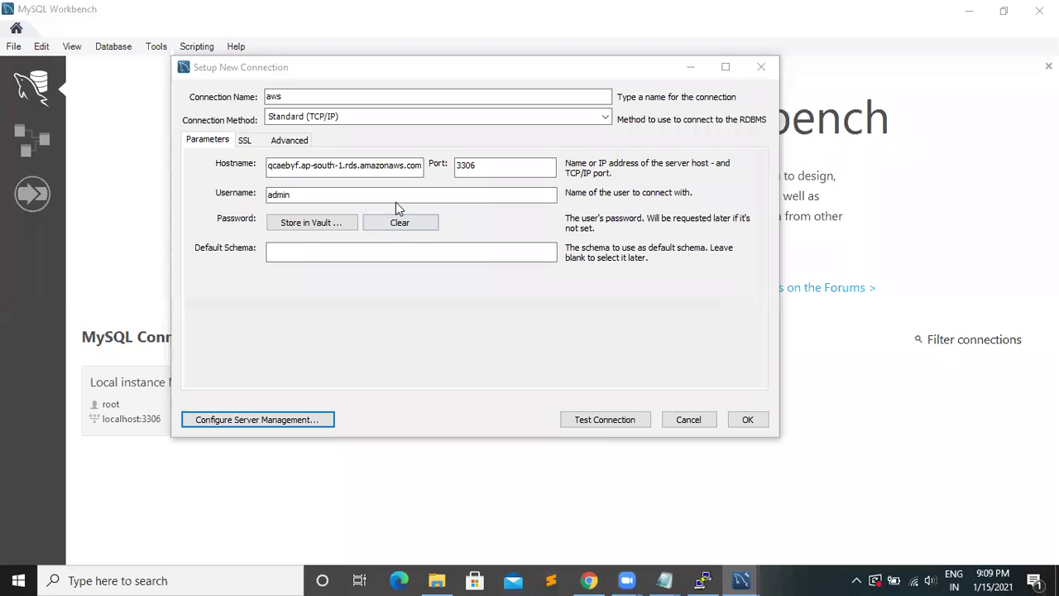
- Store the admin account password for the aws connection
left_click(309, 196)
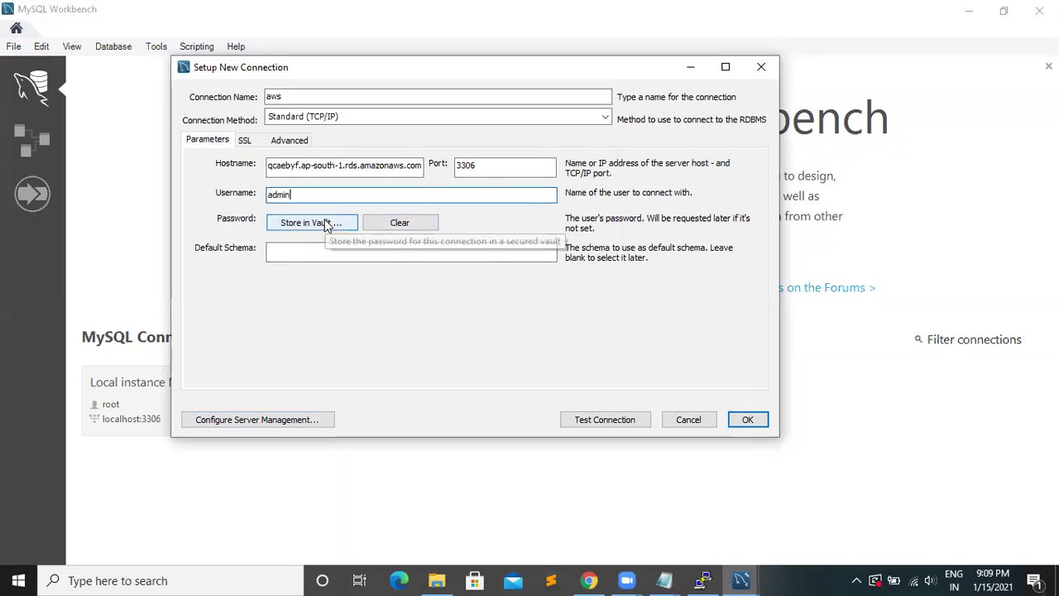
left_click(318, 228)
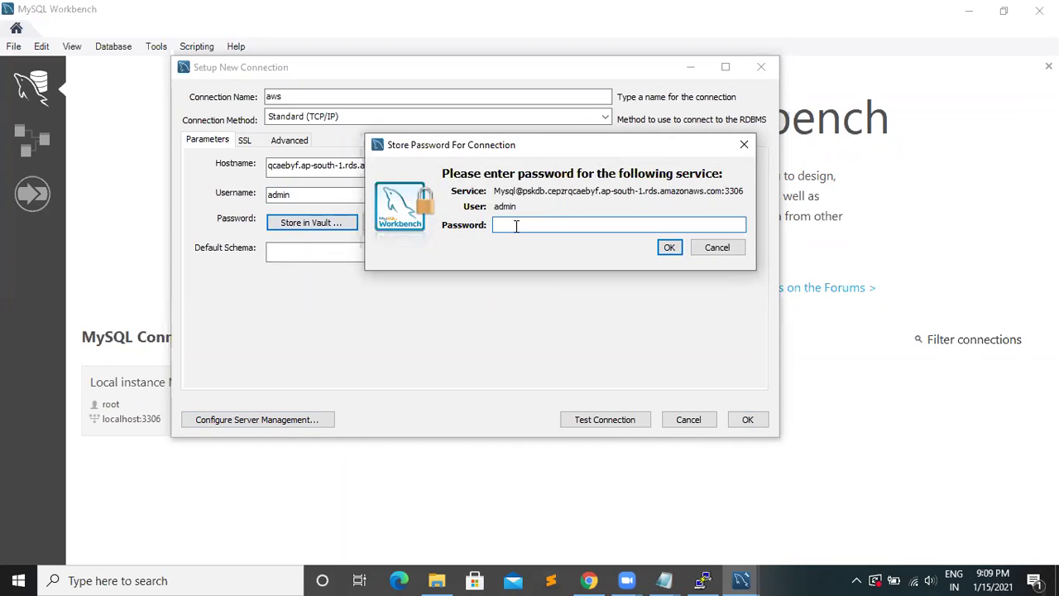
type("********")
left_click(668, 249)
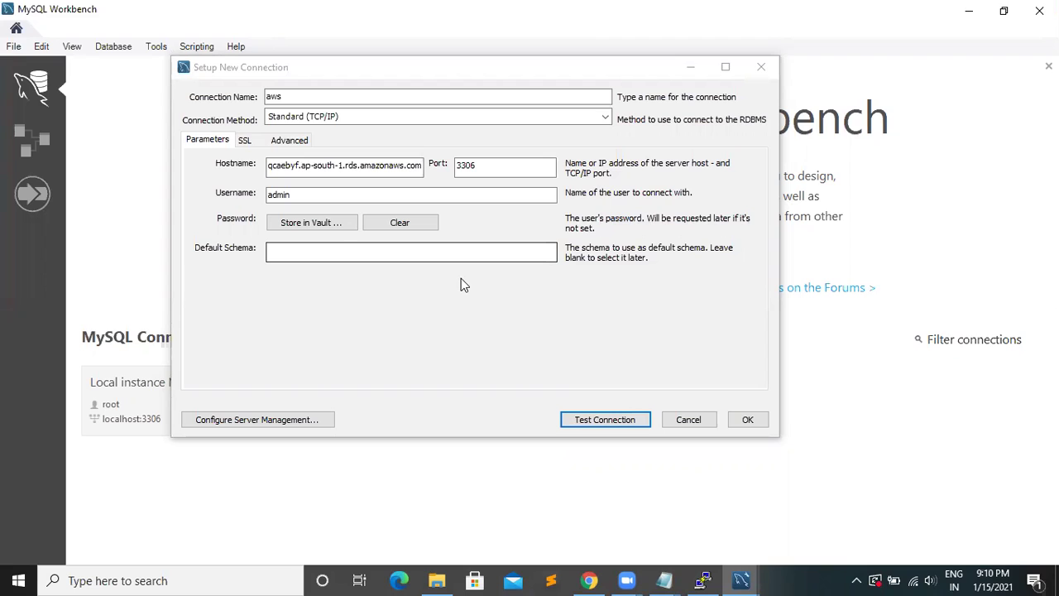
- Rename the connection from aws to psk
left_click(298, 96)
key("BackSpace")
key("BackSpace")
key("BackSpace")
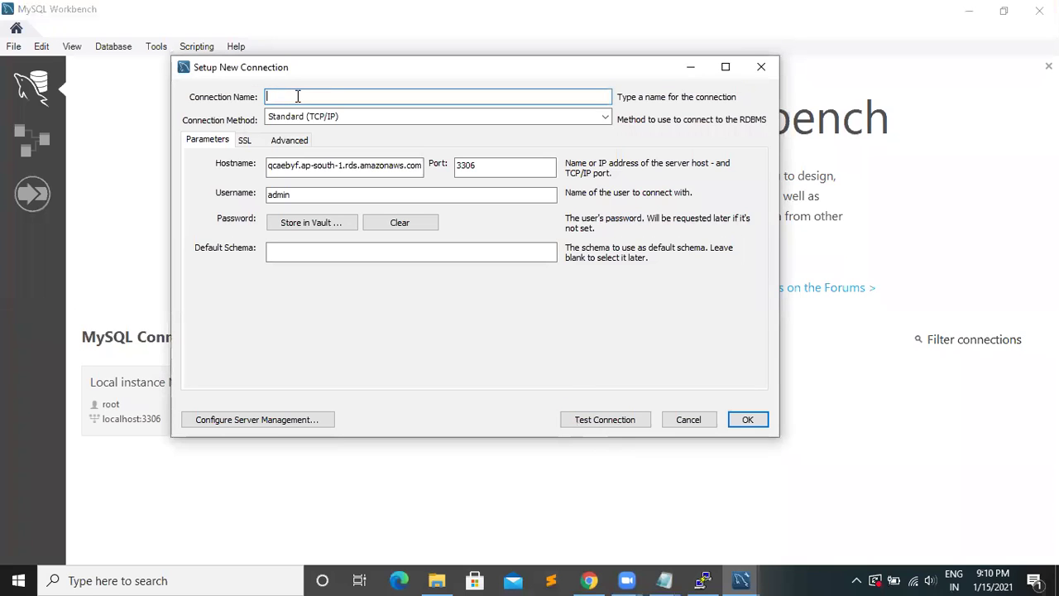
type("psk")
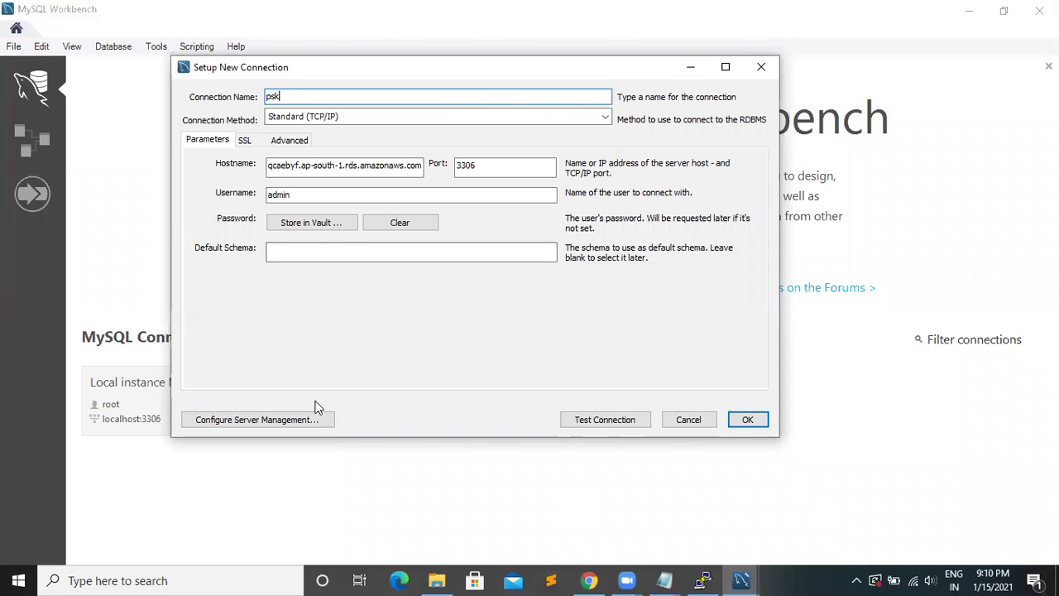
- Glance at the RDS details page in Chrome and the PuTTY session, then return to the connection setup
key("alt+Tab")
left_click(299, 339)
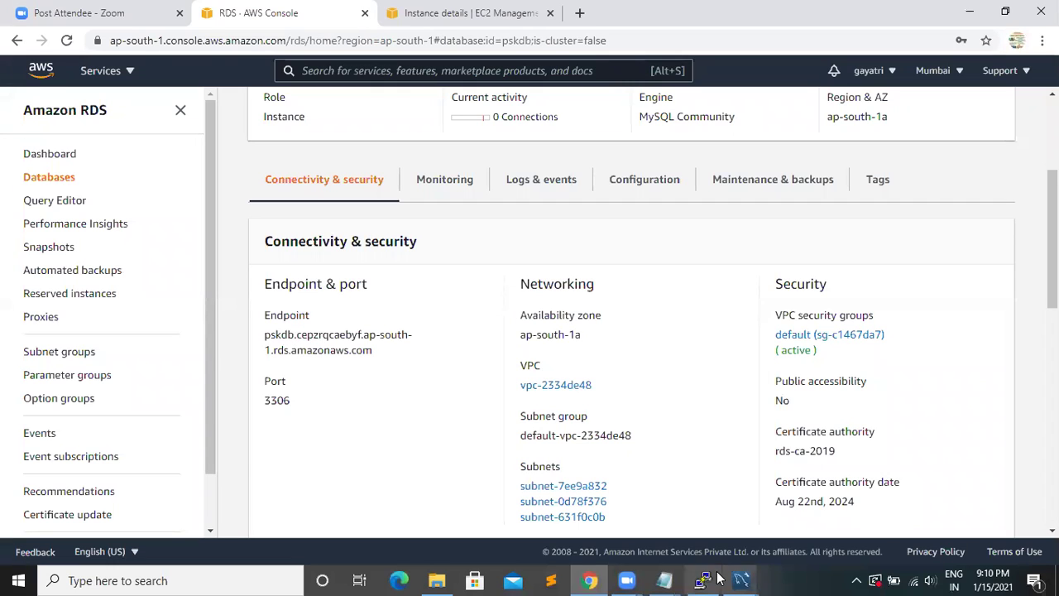
mouse_move(640, 577)
mouse_move(702, 579)
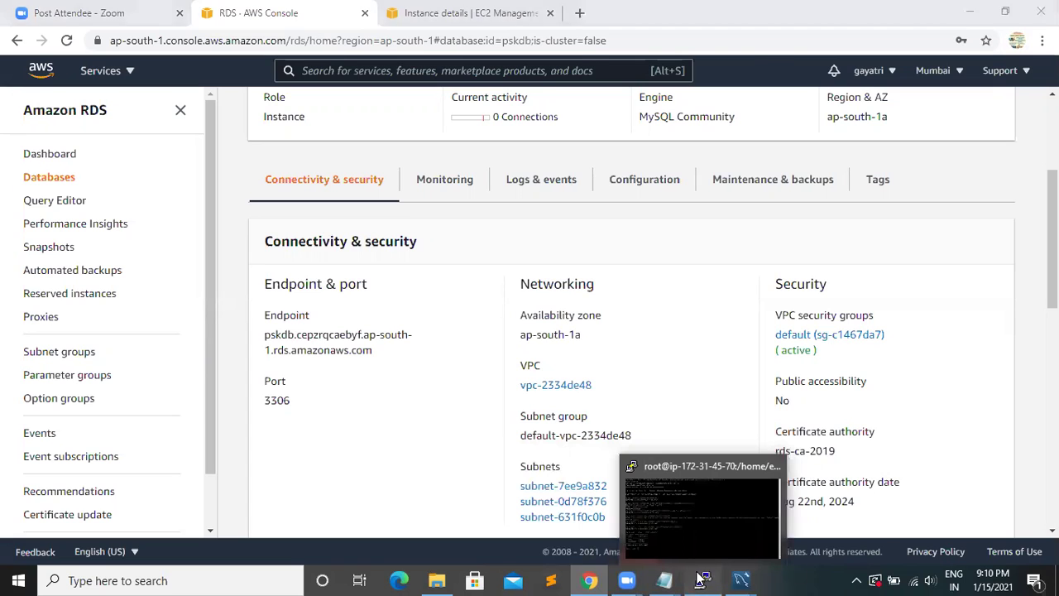
left_click(702, 579)
mouse_move(741, 579)
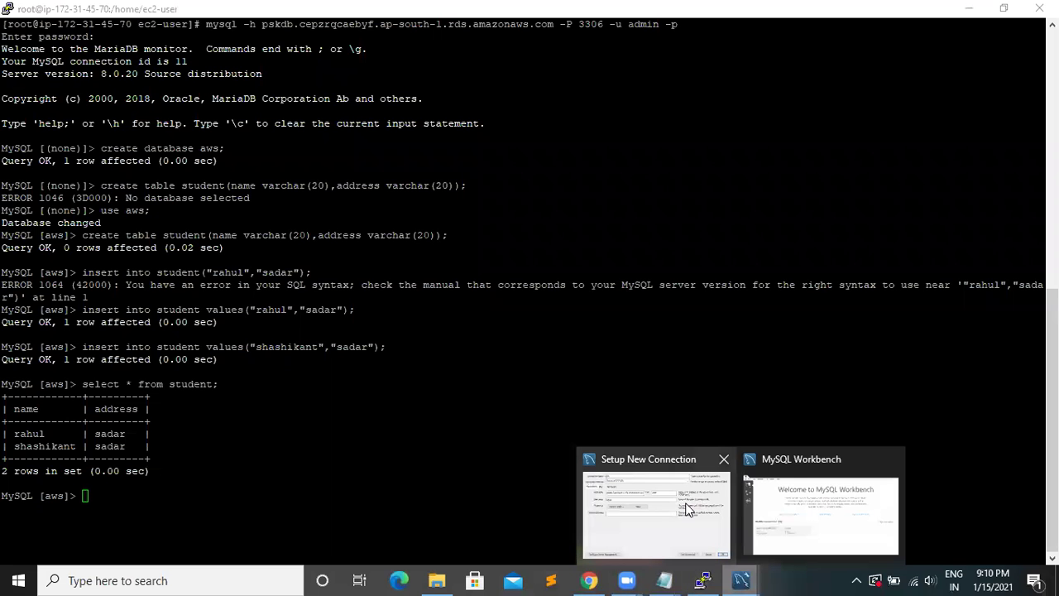
left_click(687, 487)
left_click(294, 92)
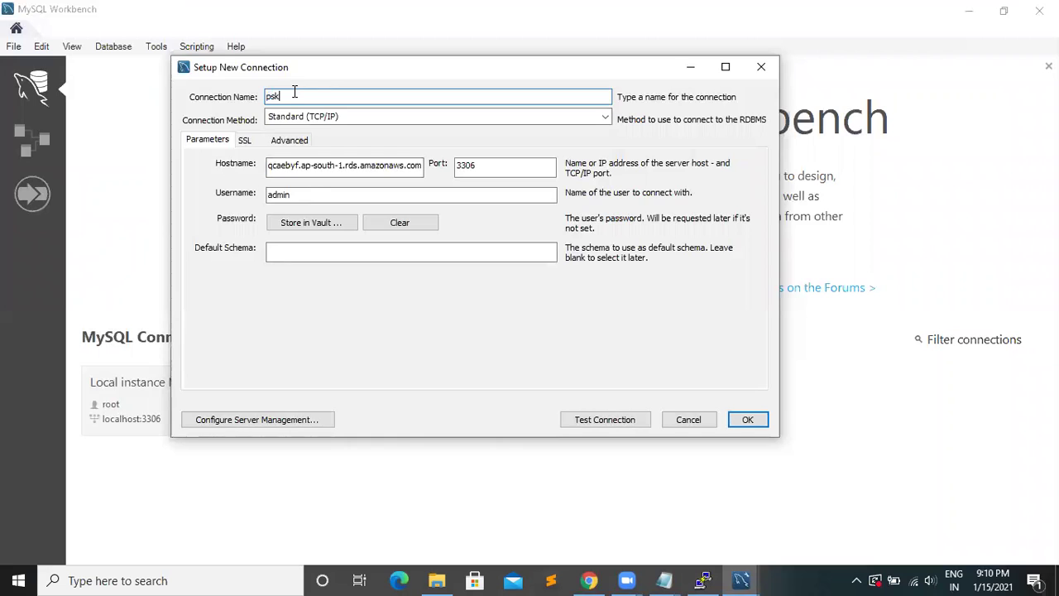
- Rename the connection to pskdb and try remote server management, cancelling after its test fails
type("db")
left_click(281, 422)
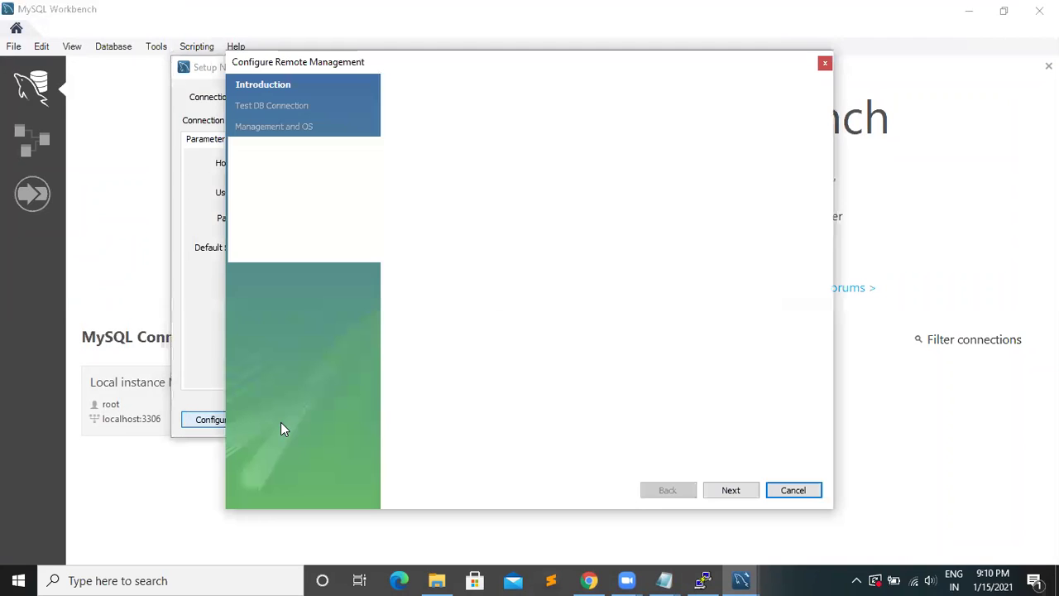
left_click(727, 492)
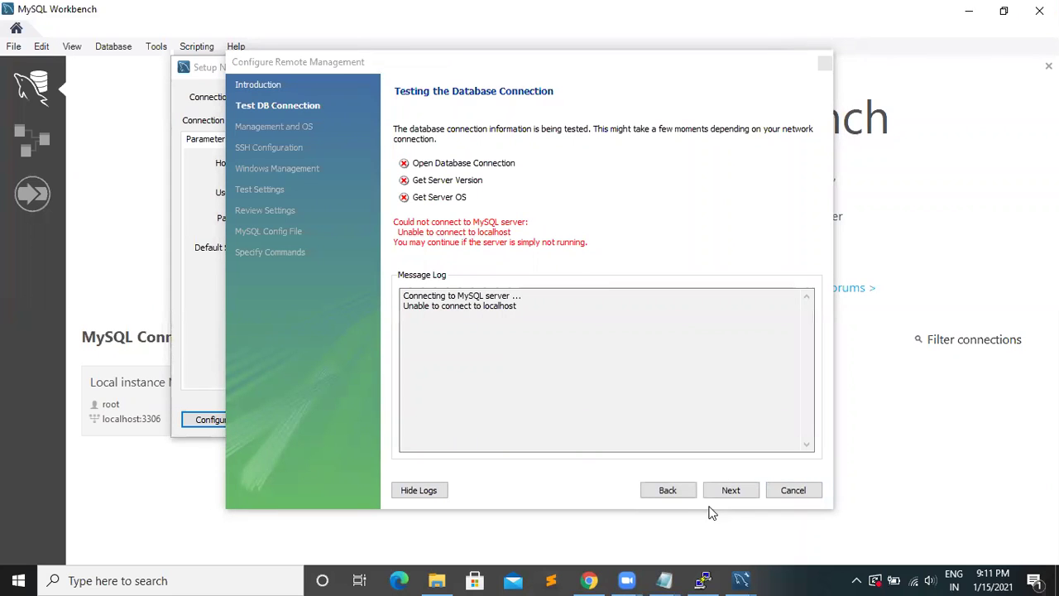
left_click(793, 490)
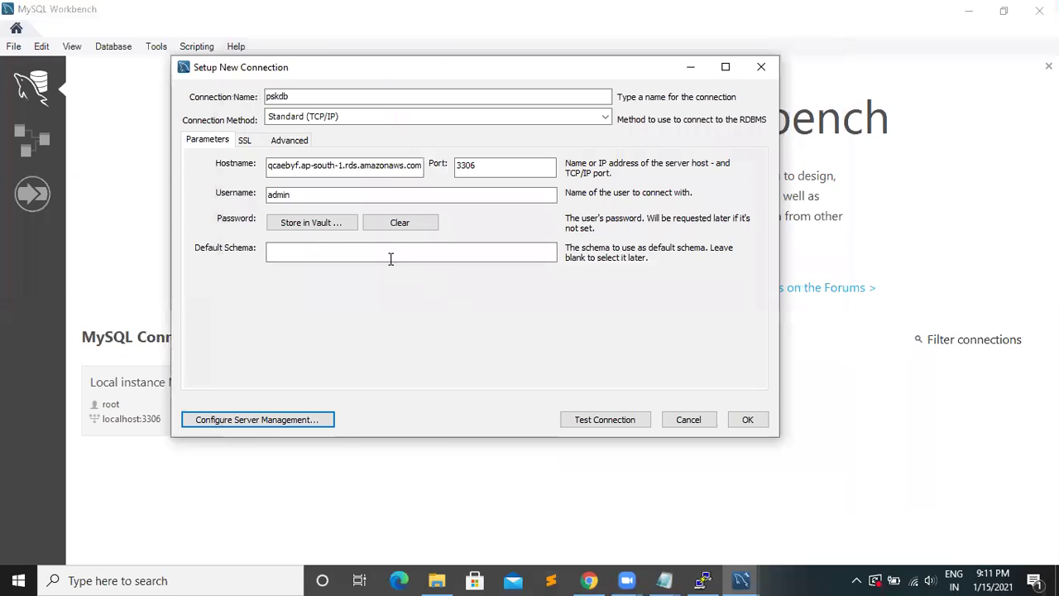
left_click(283, 146)
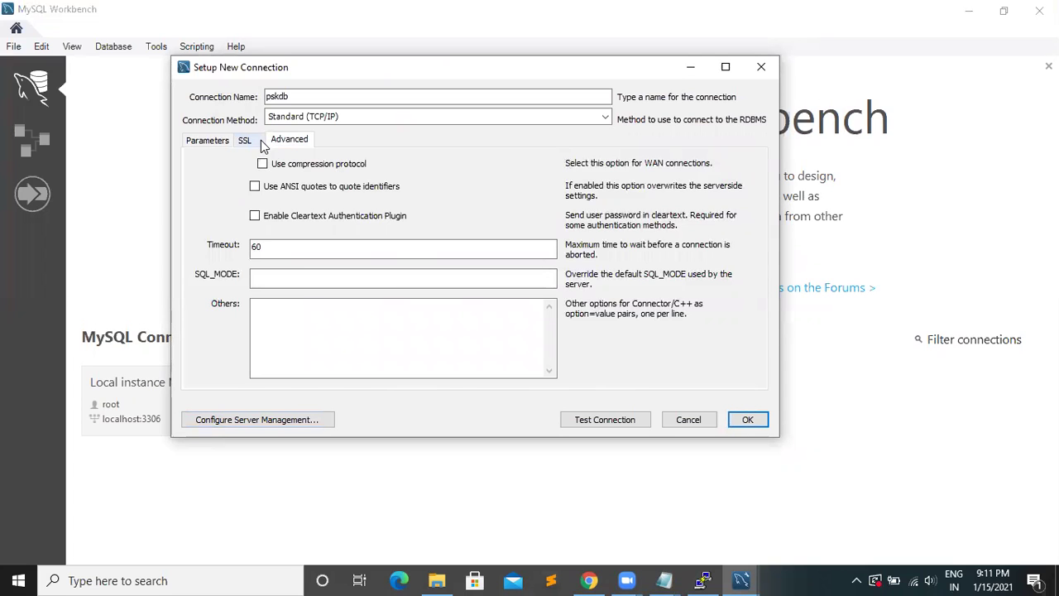
left_click(250, 142)
left_click(212, 141)
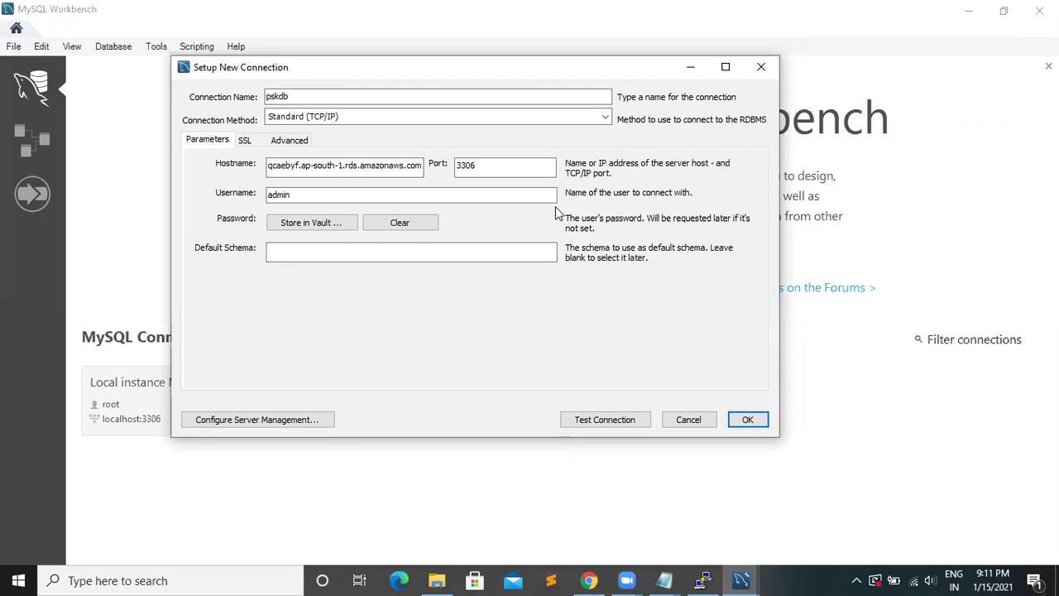
left_click(971, 78)
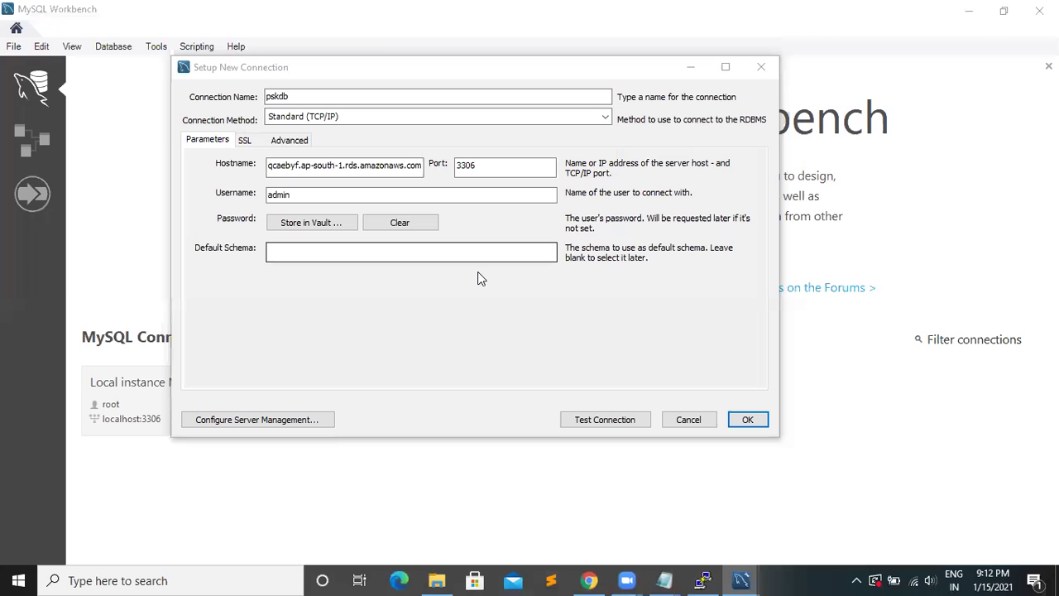
- Discard the unfinished setup and start a new connection named pskdb
left_click(759, 69)
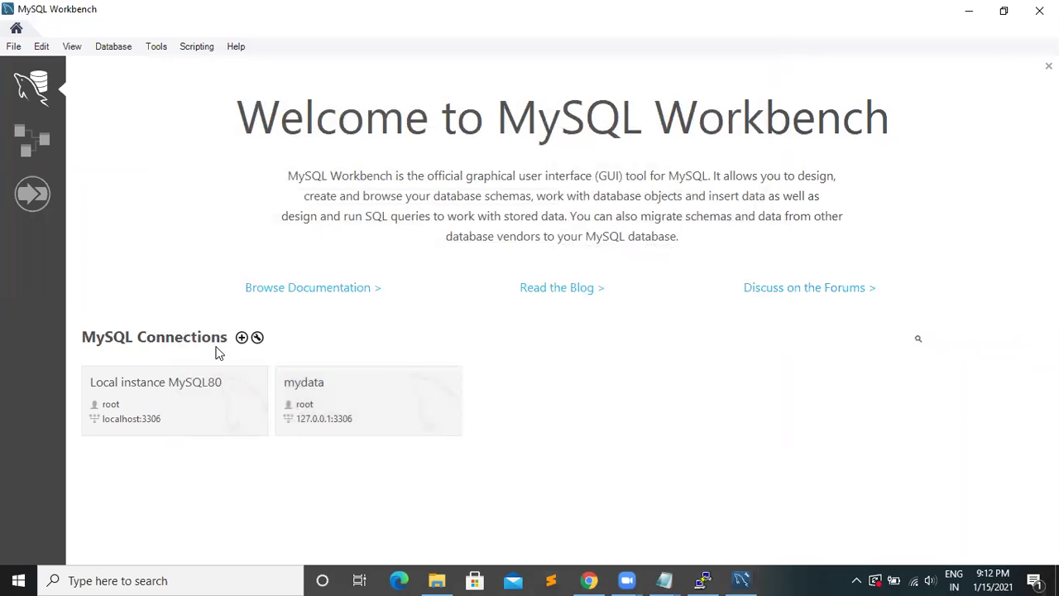
left_click(241, 339)
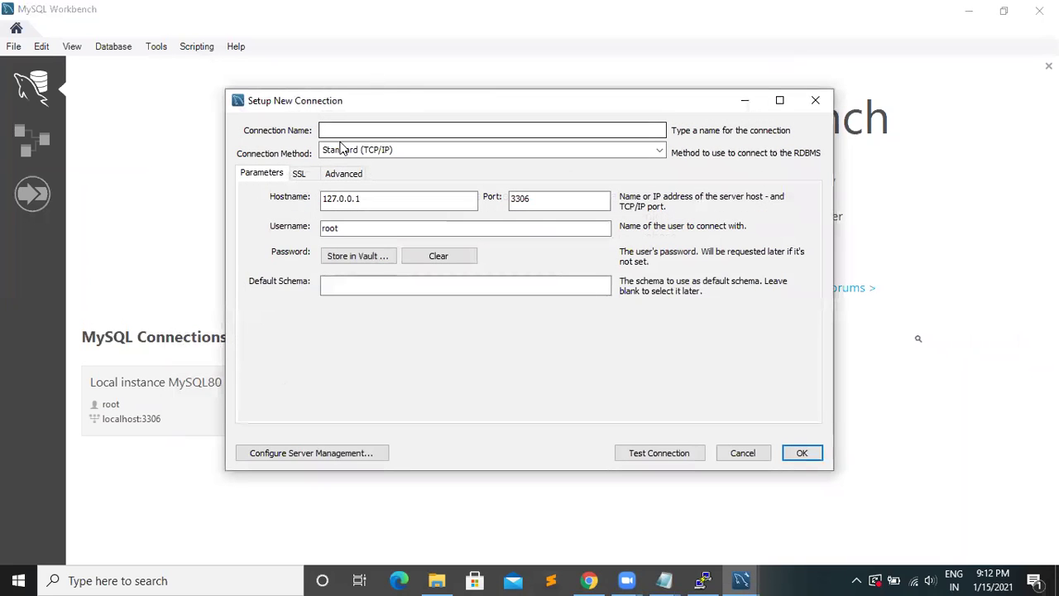
type("p")
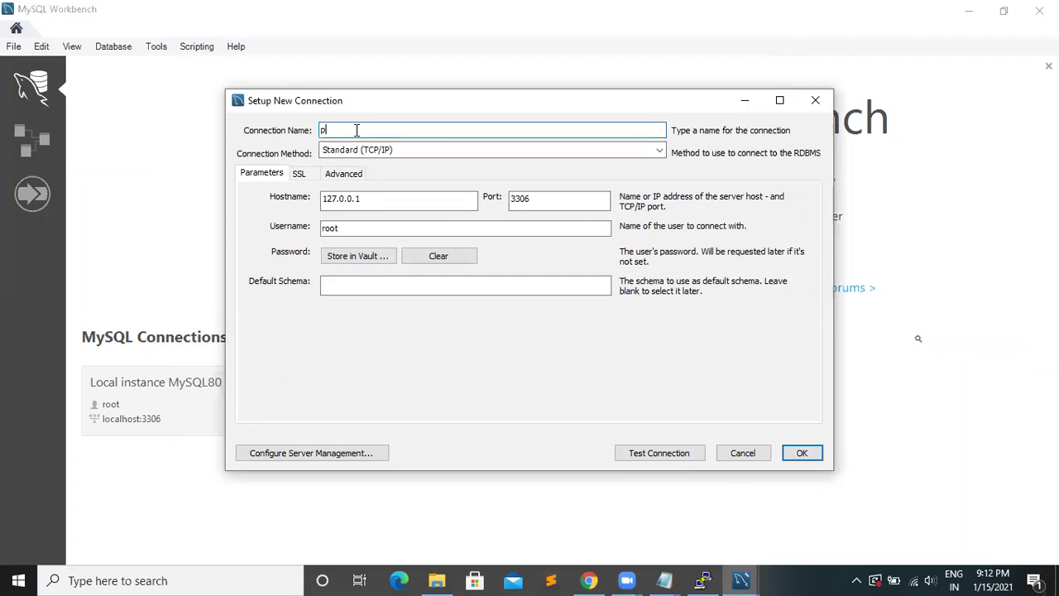
type("skdb")
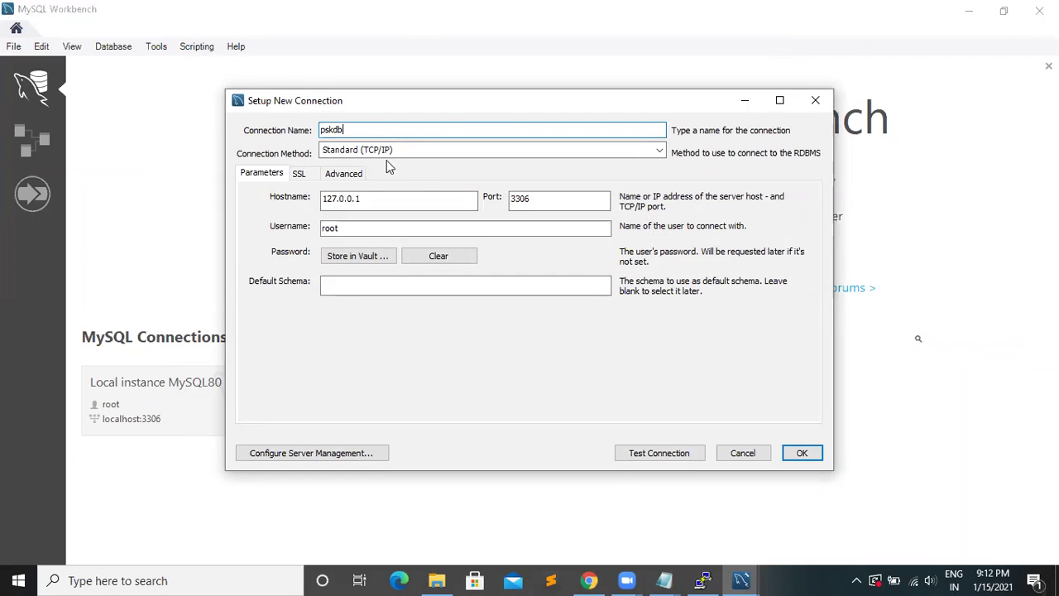
- Keep Standard (TCP/IP) as the connection method and review the SSL and Advanced settings
left_click(442, 150)
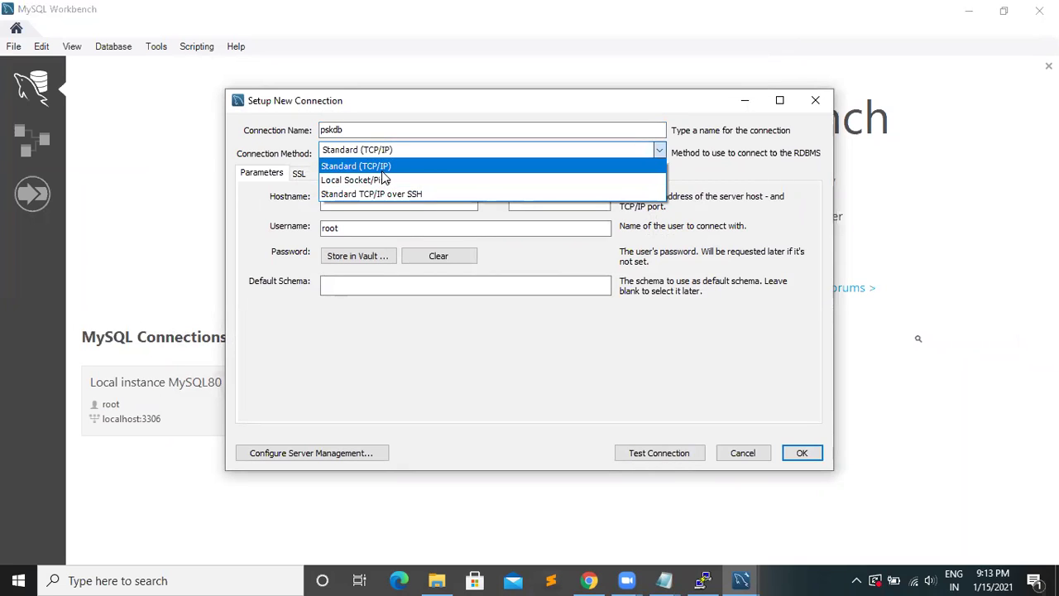
left_click(381, 169)
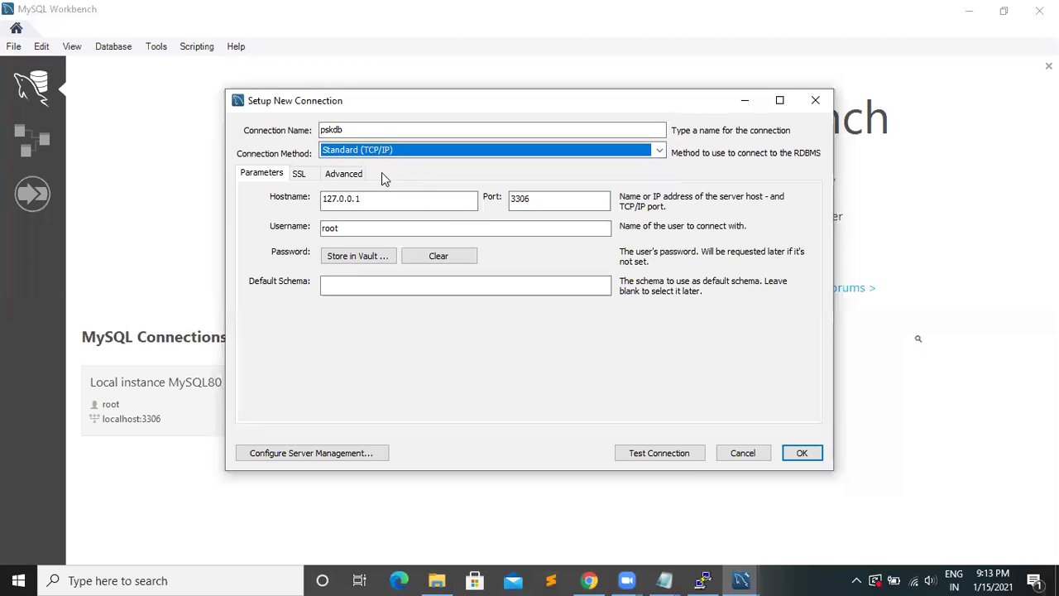
left_click(300, 178)
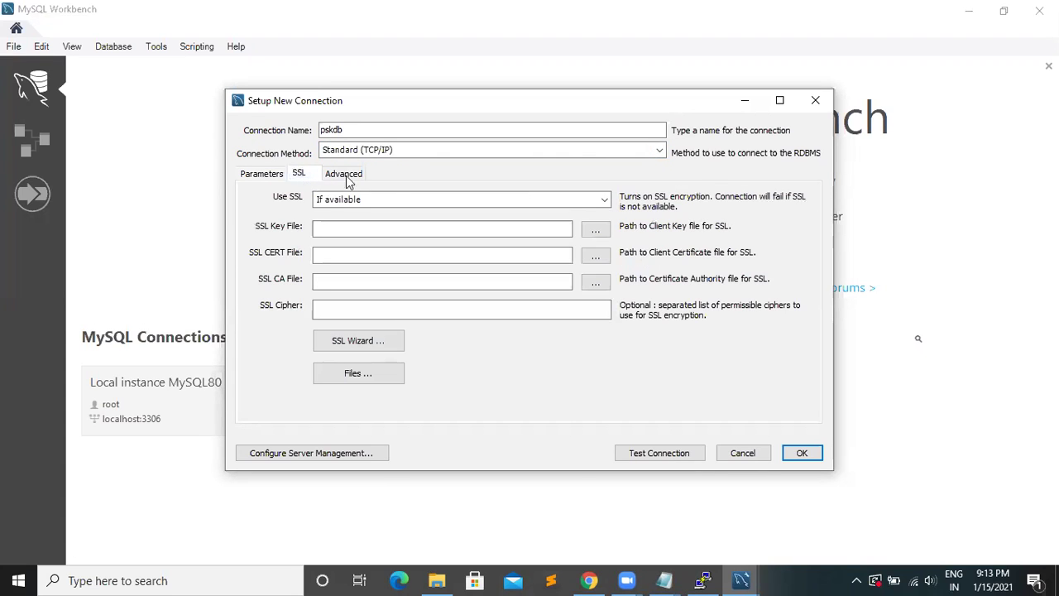
left_click(356, 177)
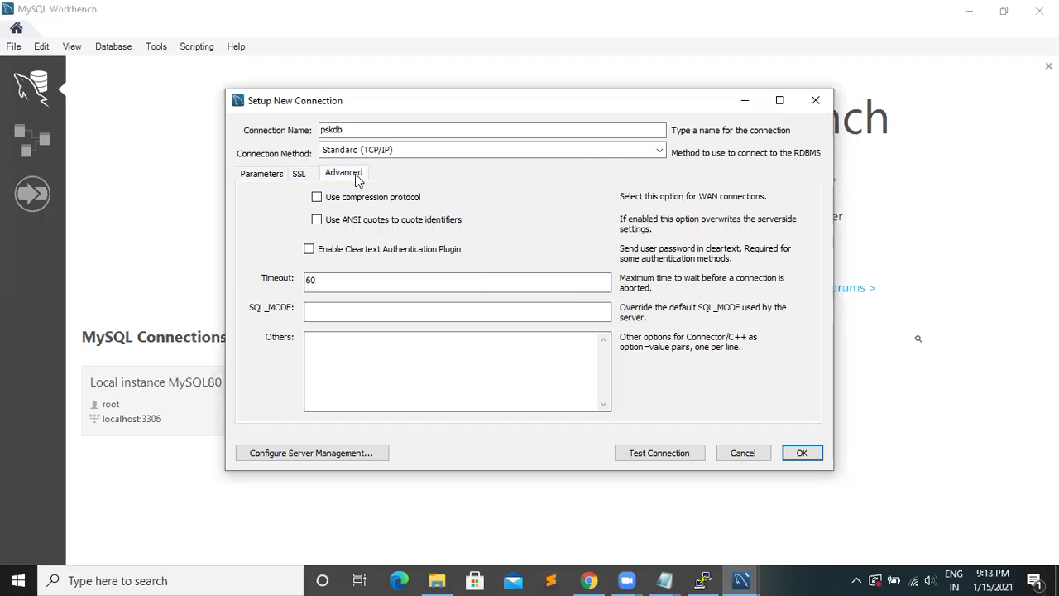
left_click(273, 174)
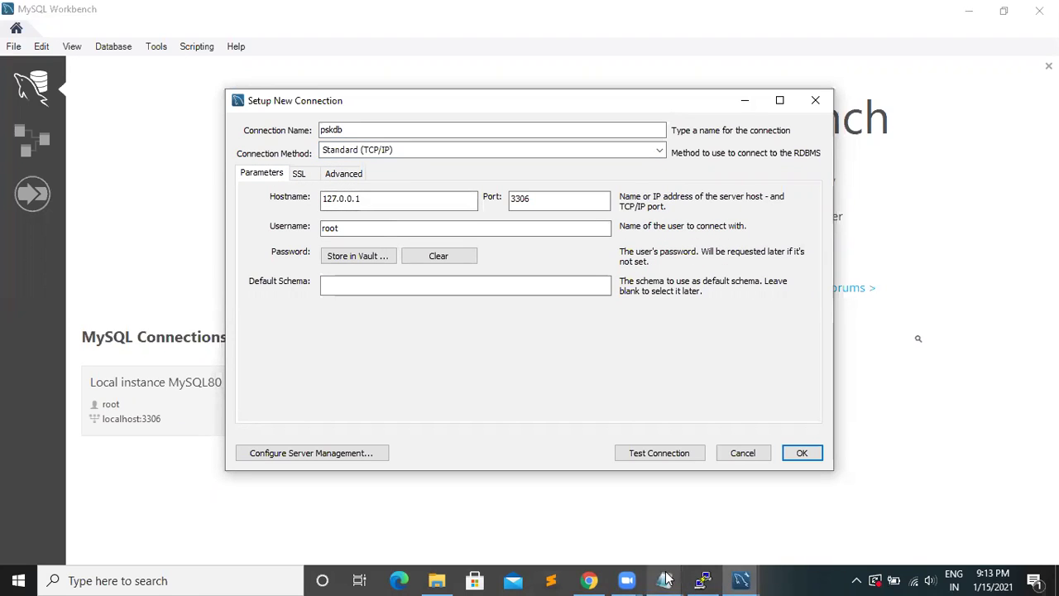
- Replace hostname 127.0.0.1 with the pskdb RDS endpoint
mouse_move(666, 579)
left_click(667, 486)
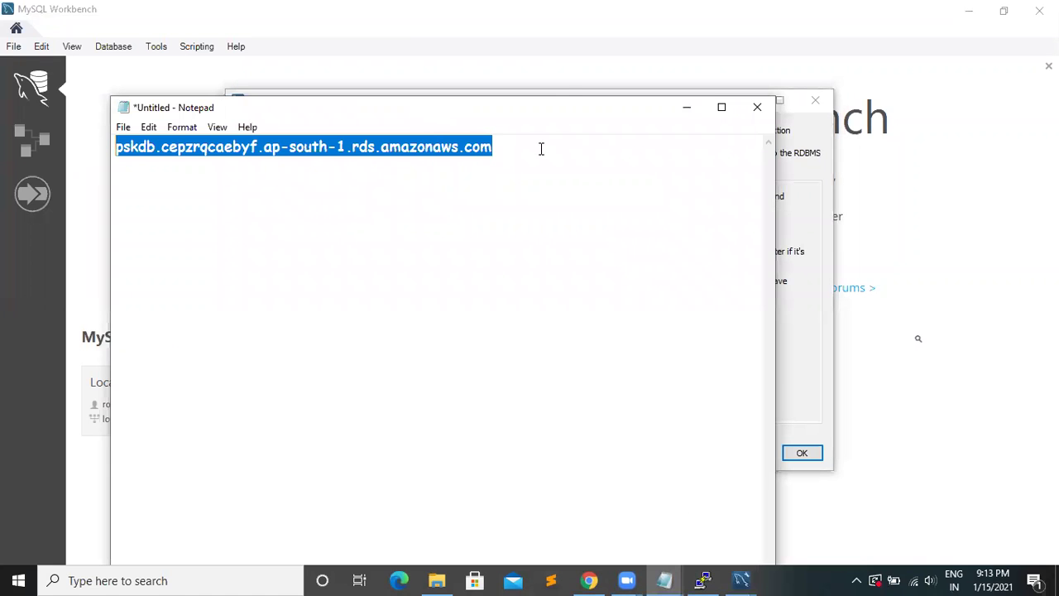
left_click(567, 73)
double_click(433, 201)
left_click(433, 202)
double_click(432, 201)
left_click(432, 201)
double_click(432, 201)
key("ctrl+v")
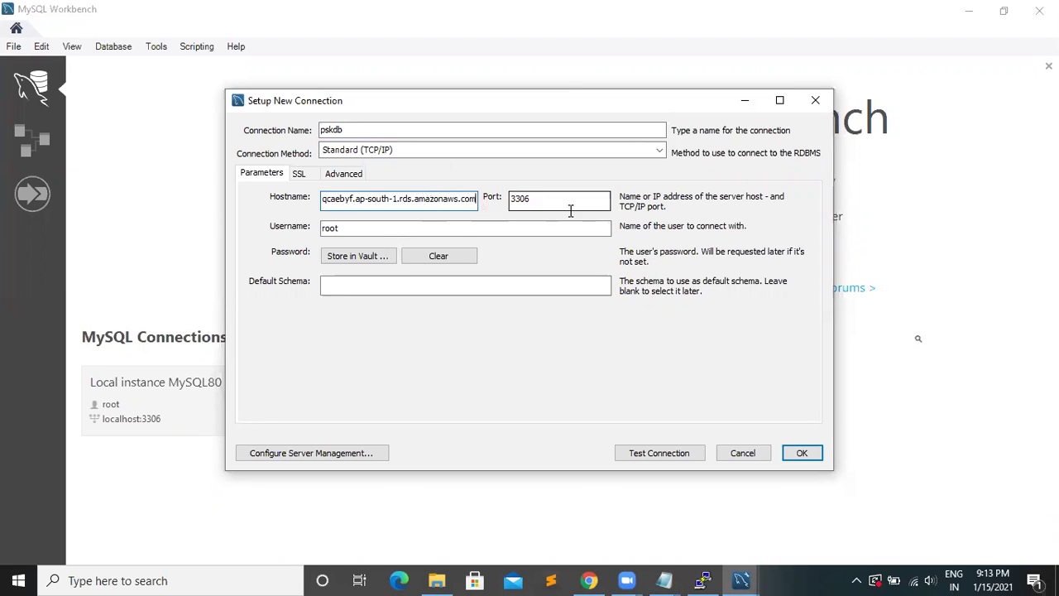
- Set the username to admin, test the connection, and dismiss the failure message
left_click(450, 227)
key("BackSpace")
key("BackSpace")
key("BackSpace")
key("BackSpace")
type("admin")
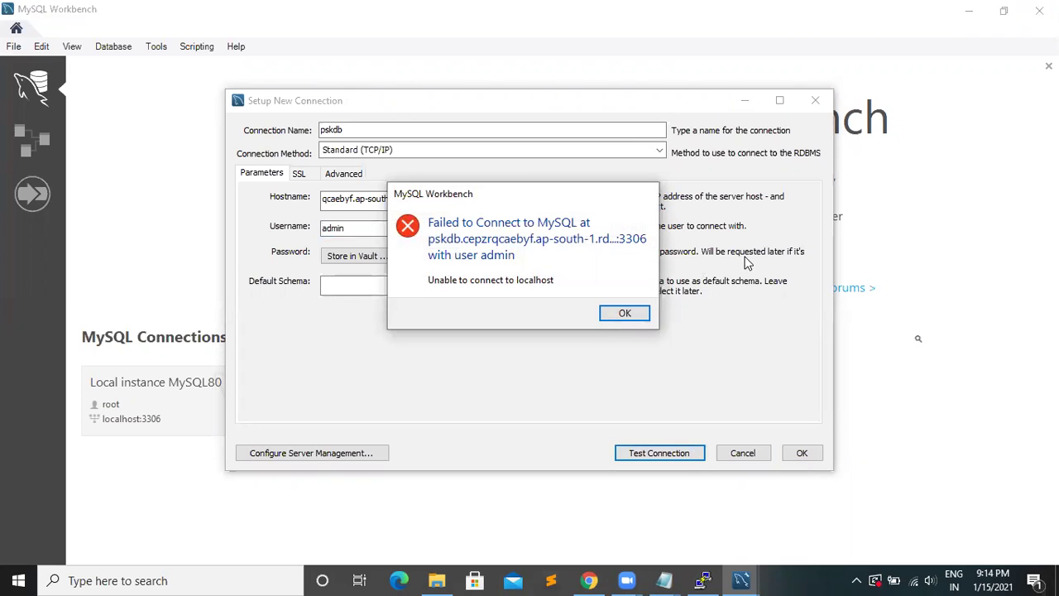
left_click(626, 313)
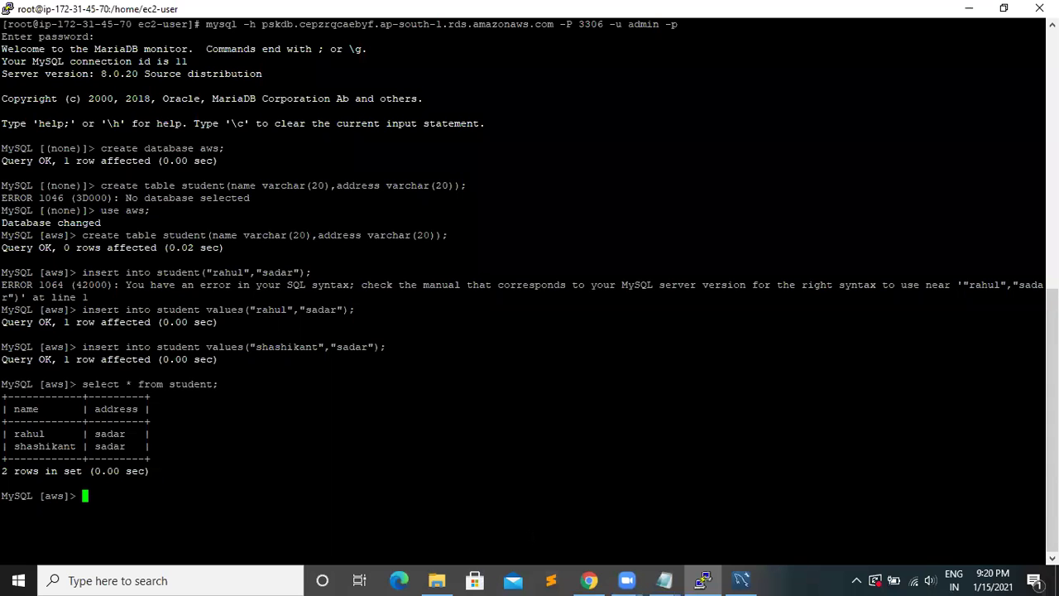
- Switch from the PuTTY MySQL session to the pskdb RDS console page
key("alt+Tab")
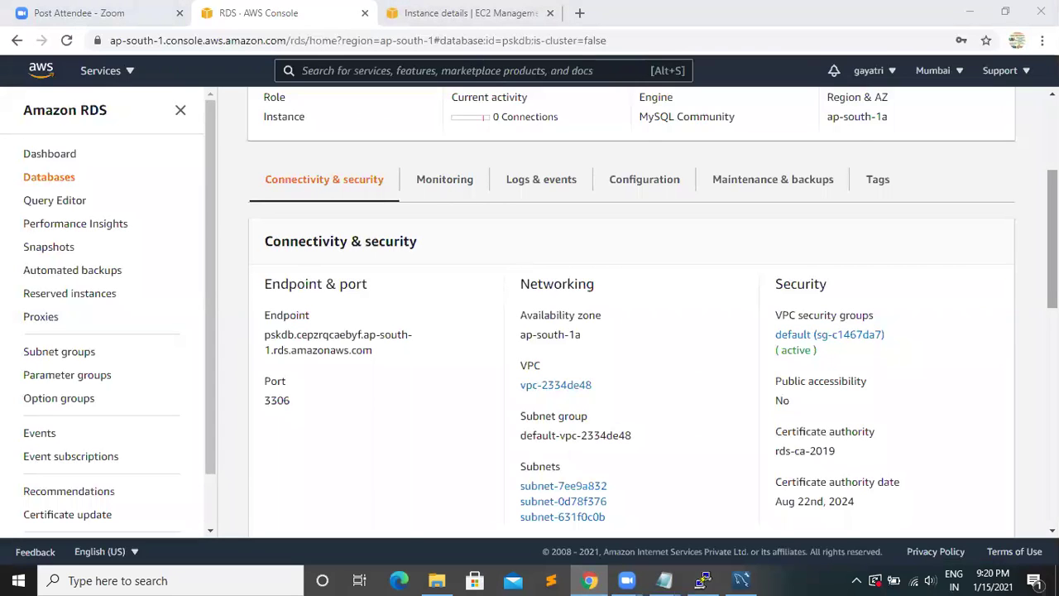
- Delete pskdb without a final snapshot, acknowledging backup loss and confirming with 'delete me'
scroll(631, 331, "up", 3)
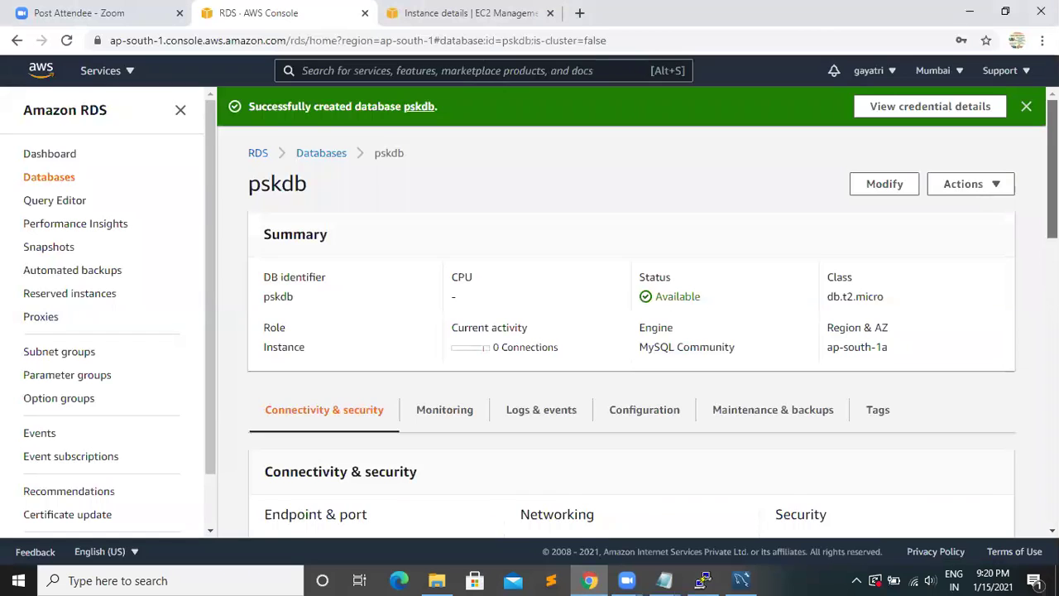
scroll(632, 331, "down", 1)
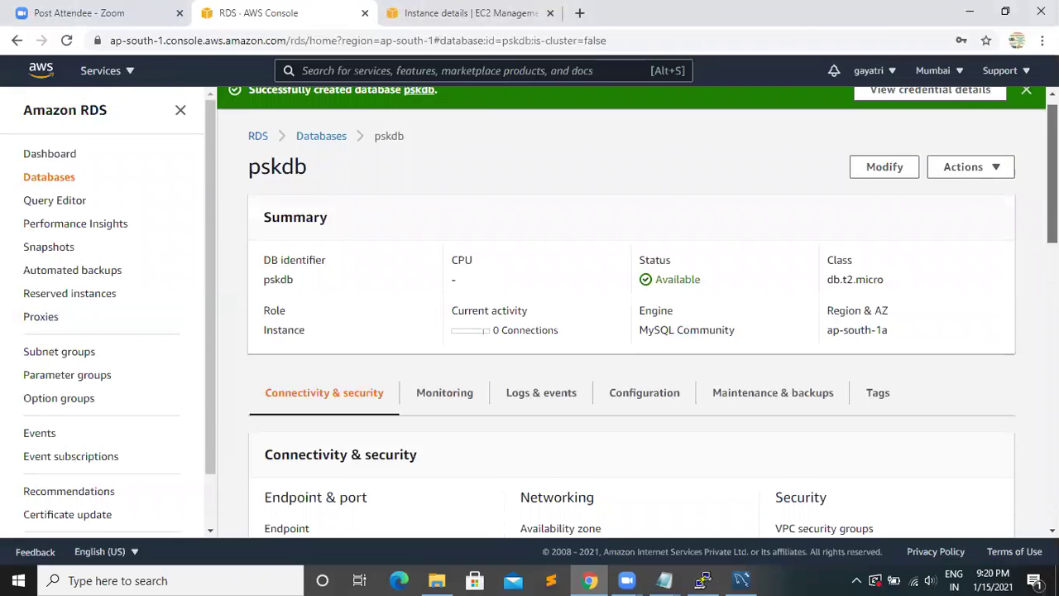
left_click(994, 168)
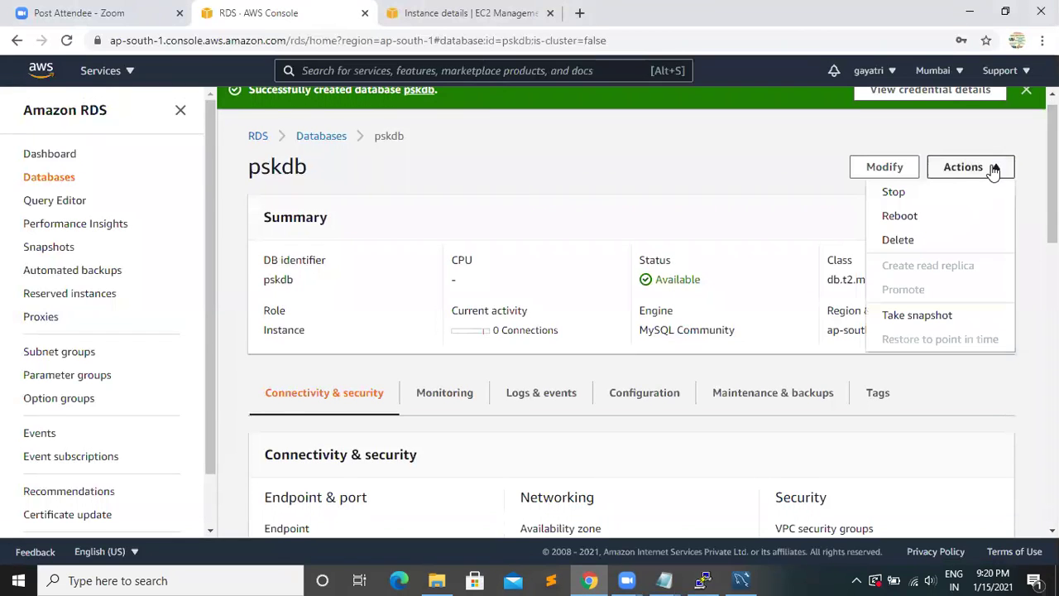
left_click(901, 242)
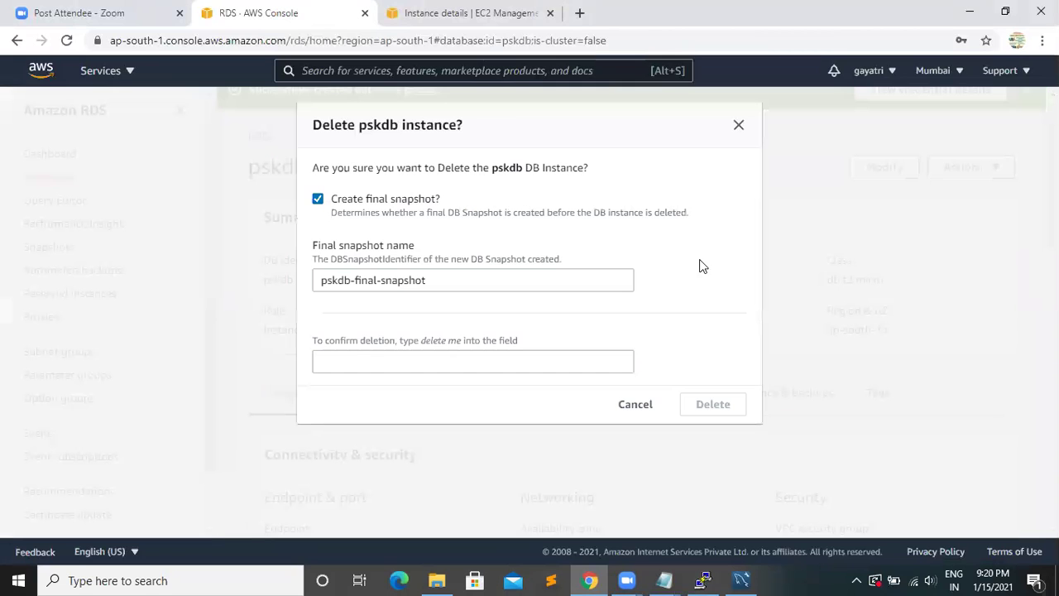
left_click(320, 199)
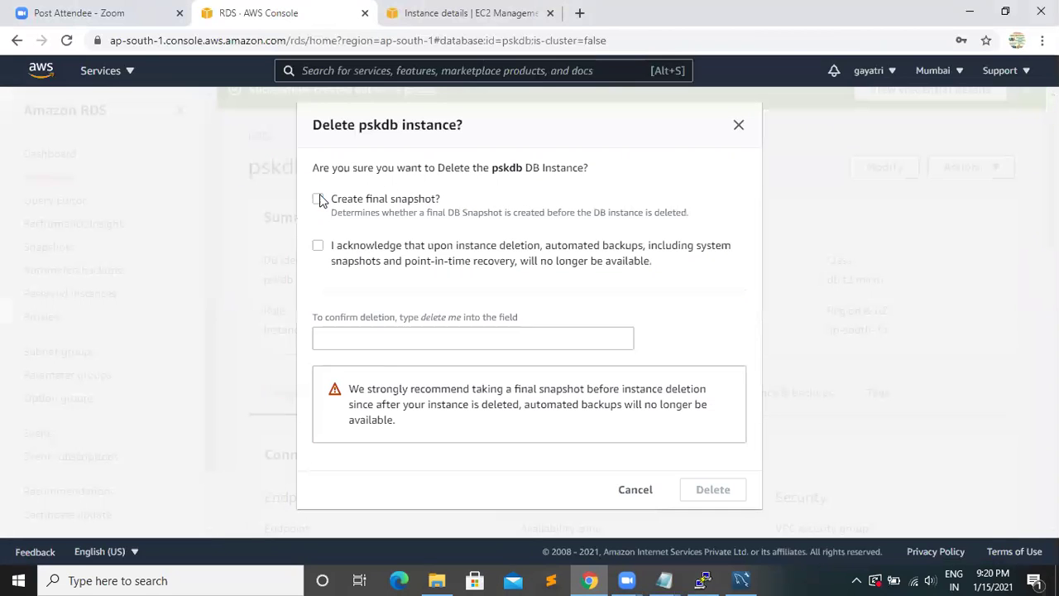
left_click(319, 246)
left_click(349, 343)
type("del")
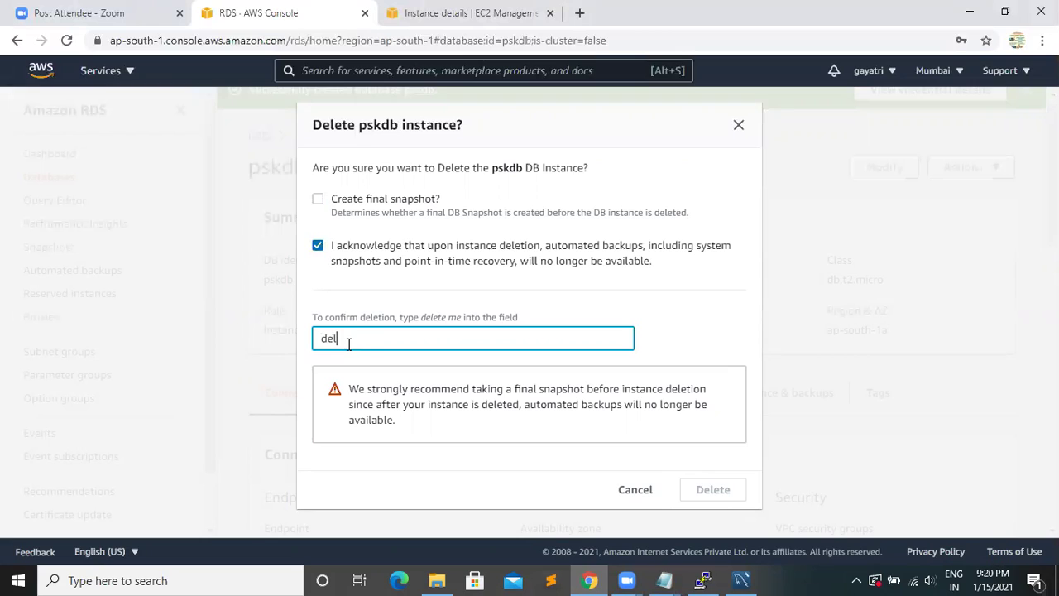
type("ete me")
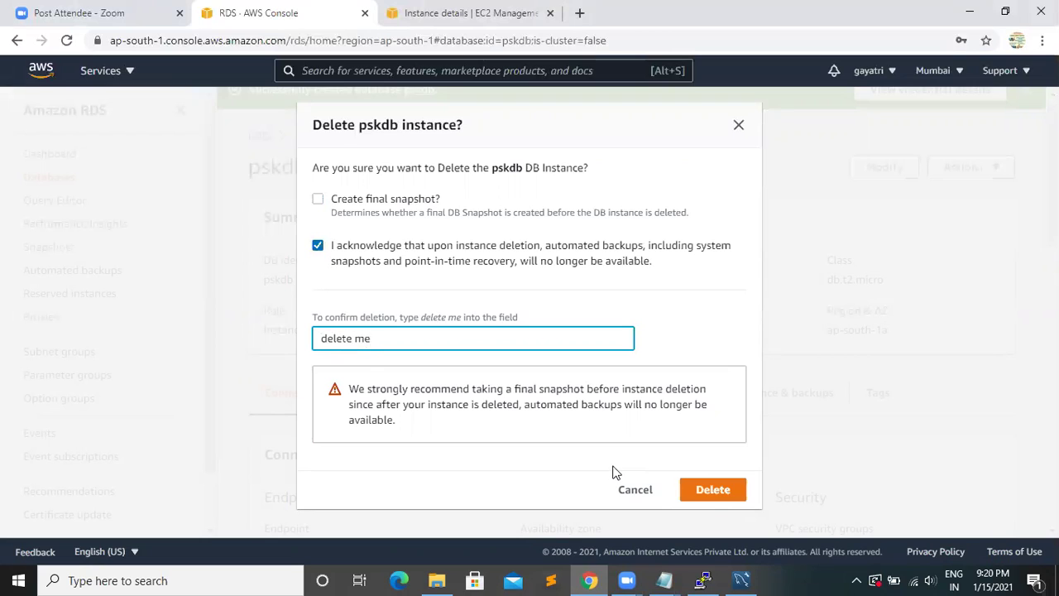
left_click(709, 490)
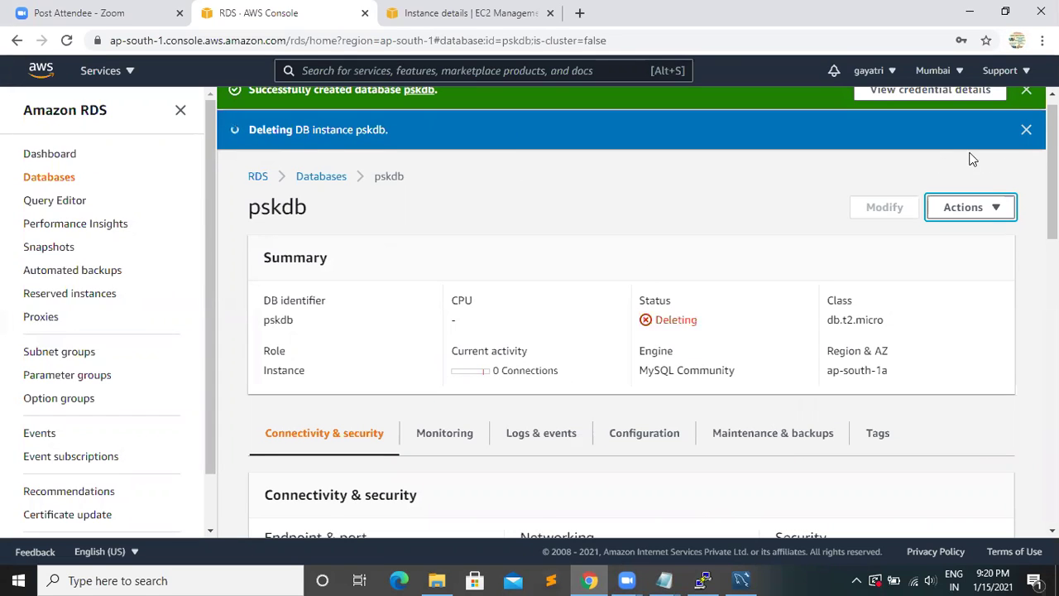
- Open the RDS Databases list to see pskdb marked Deleting
left_click(1027, 130)
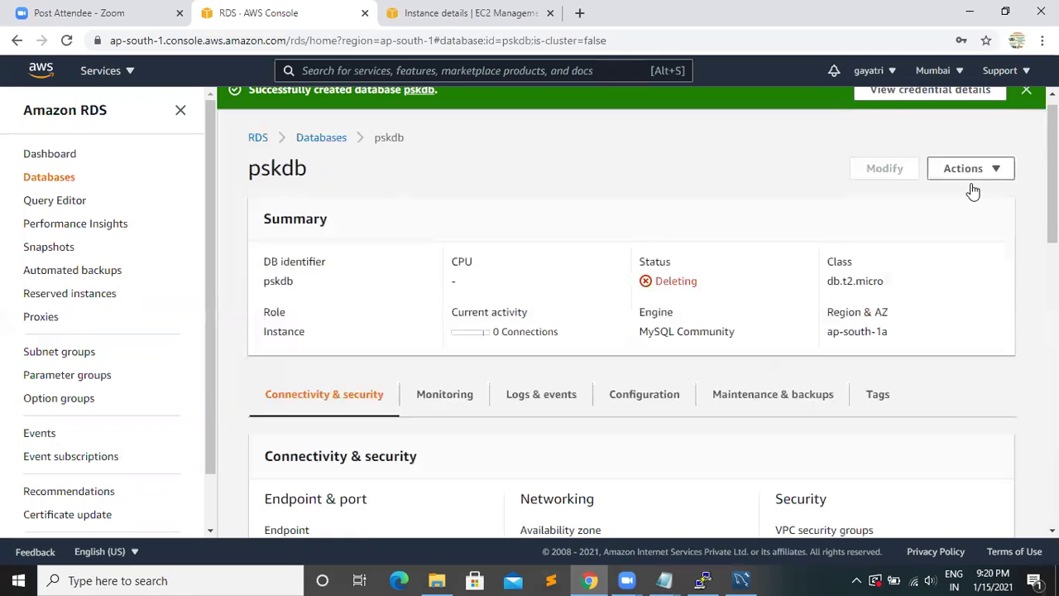
left_click(300, 139)
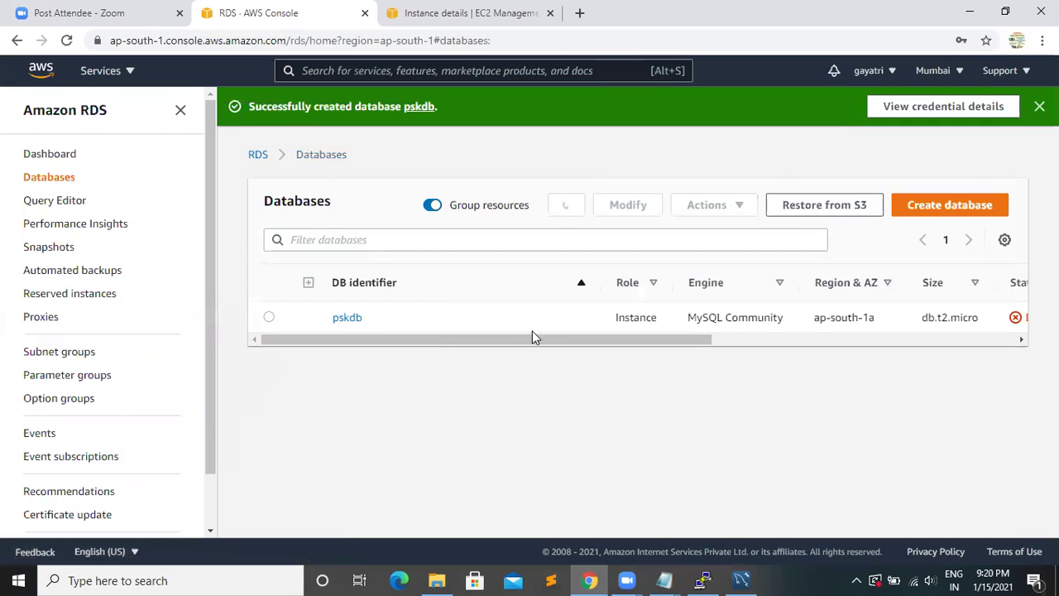
left_click_drag(543, 334, 630, 363)
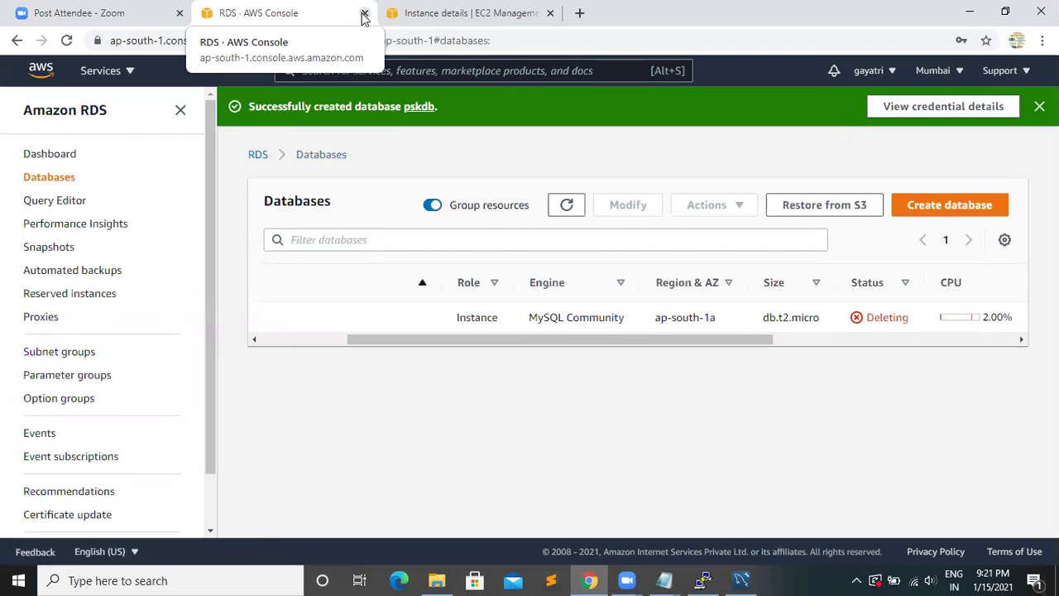
- Close the RDS tab and terminate the psk EC2 instance from the Instances list
left_click(366, 15)
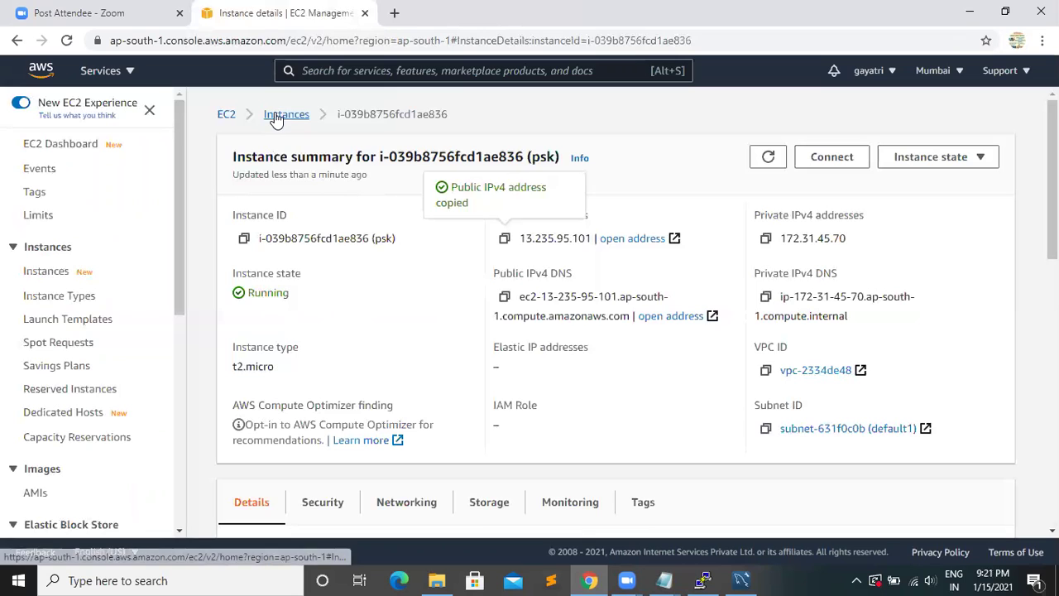
left_click(281, 118)
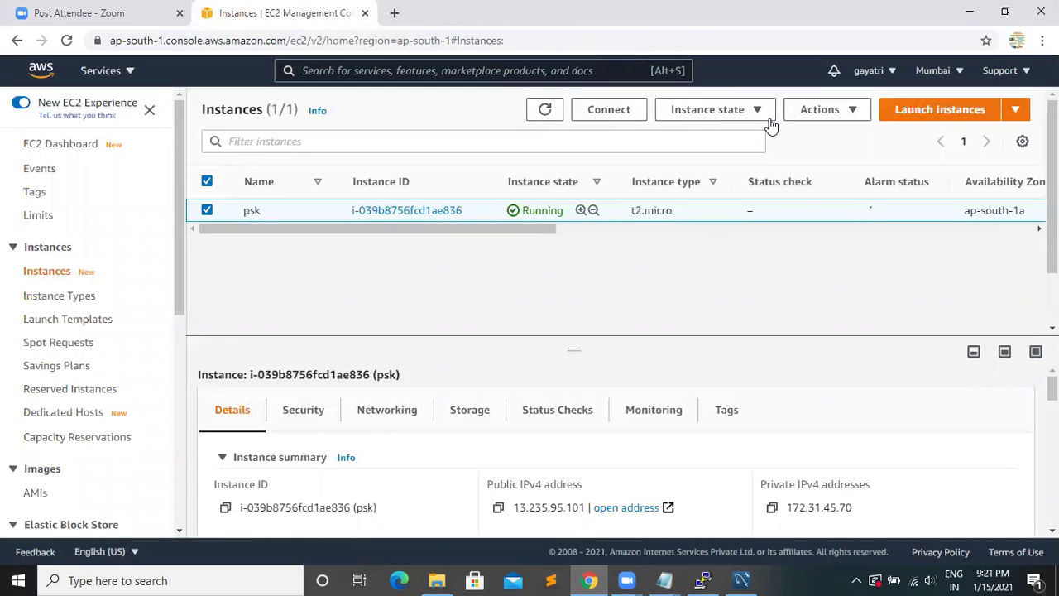
left_click(762, 117)
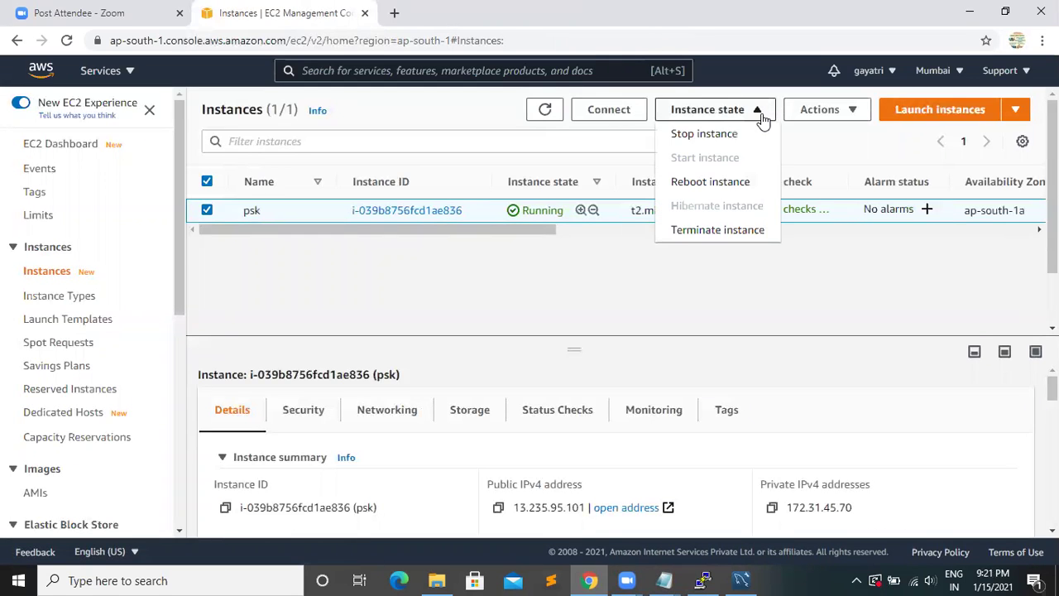
left_click(695, 230)
left_click(797, 403)
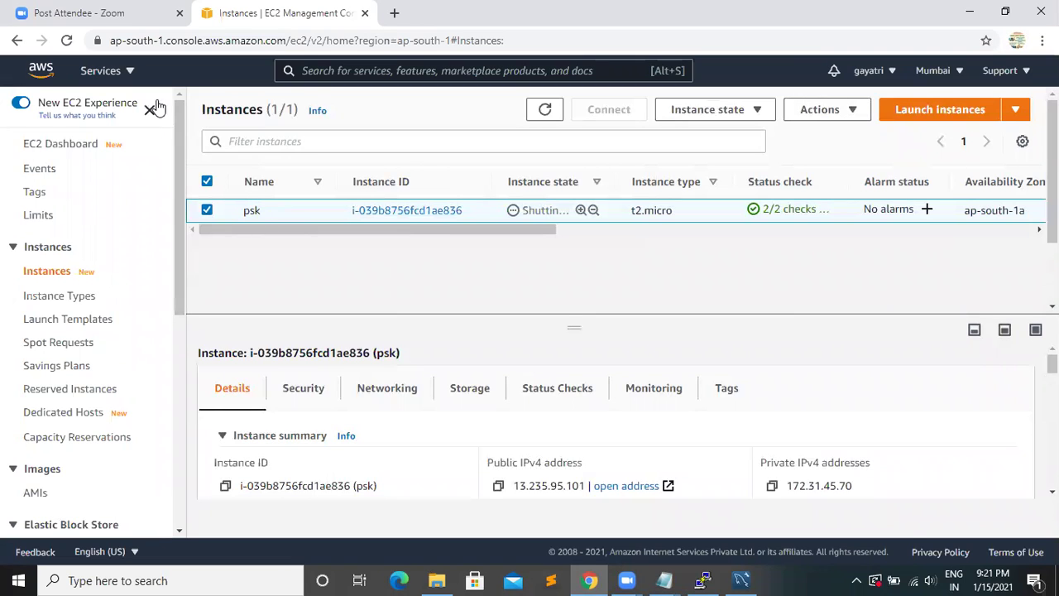
left_click(150, 111)
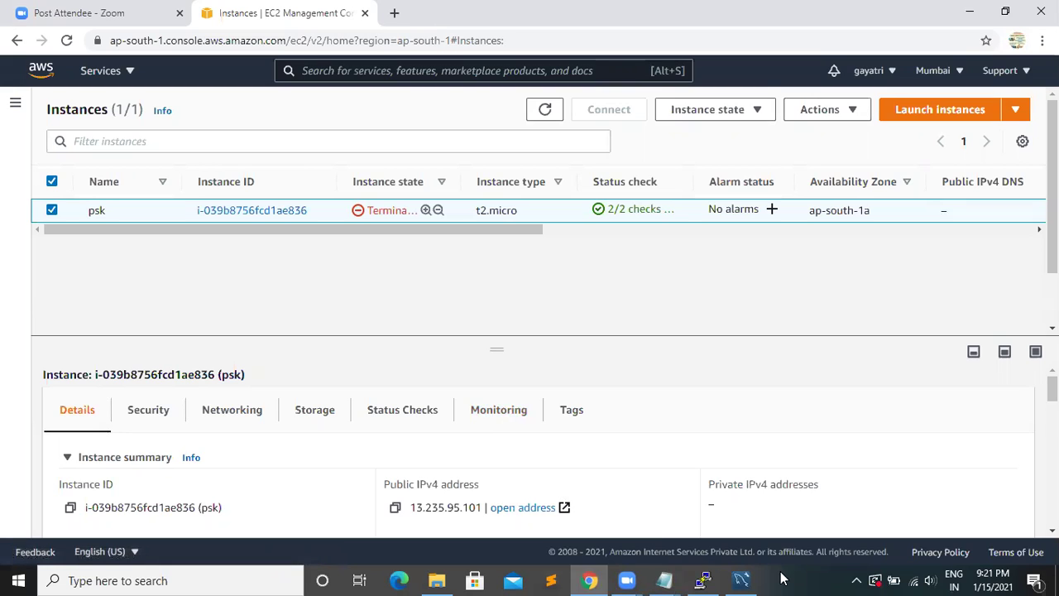
left_click(782, 579)
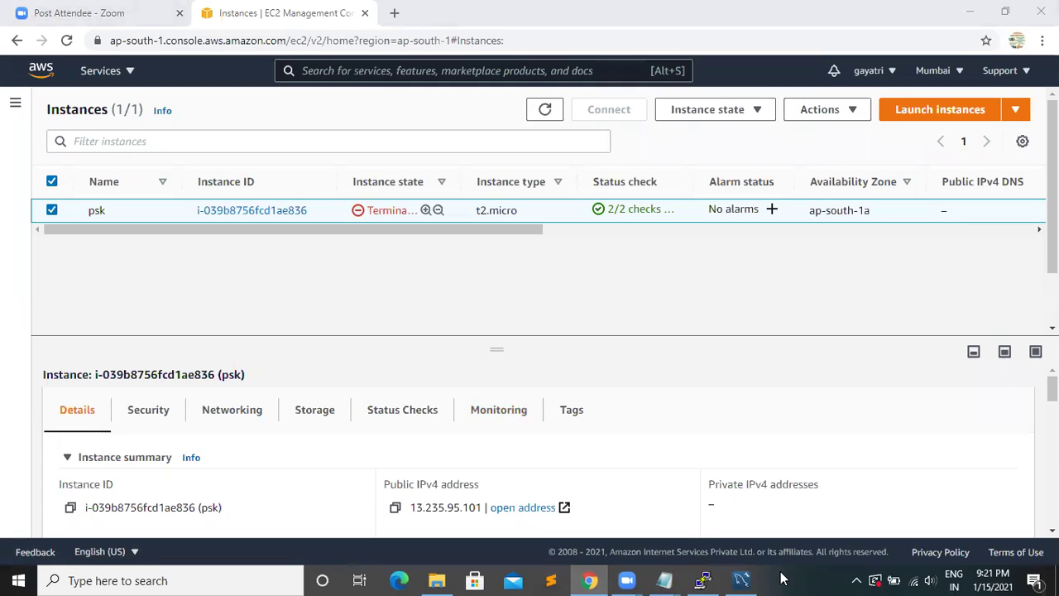